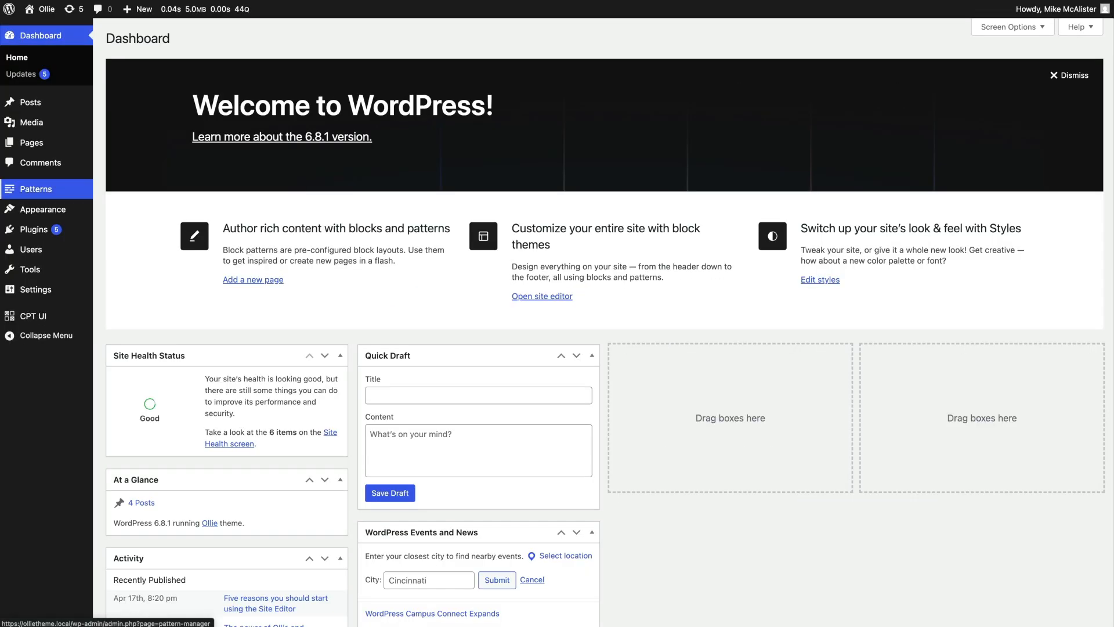
# Import the Ollie starter site from the Ollie theme's Starter Sites and dismiss the completion dialog
pyautogui.moveTo(30, 238)
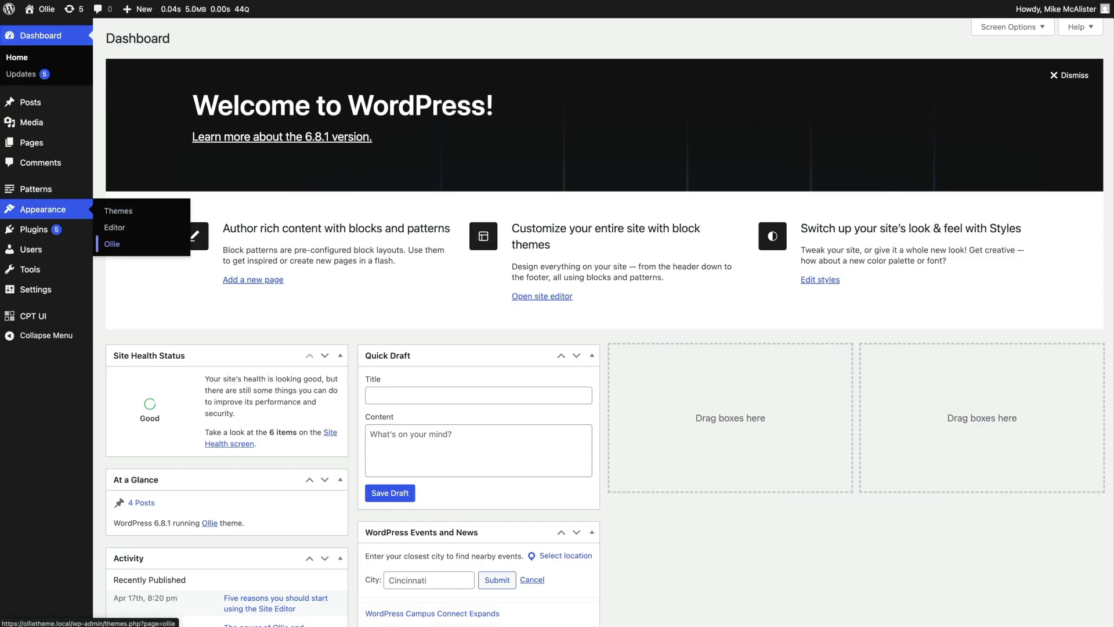
pyautogui.click(112, 243)
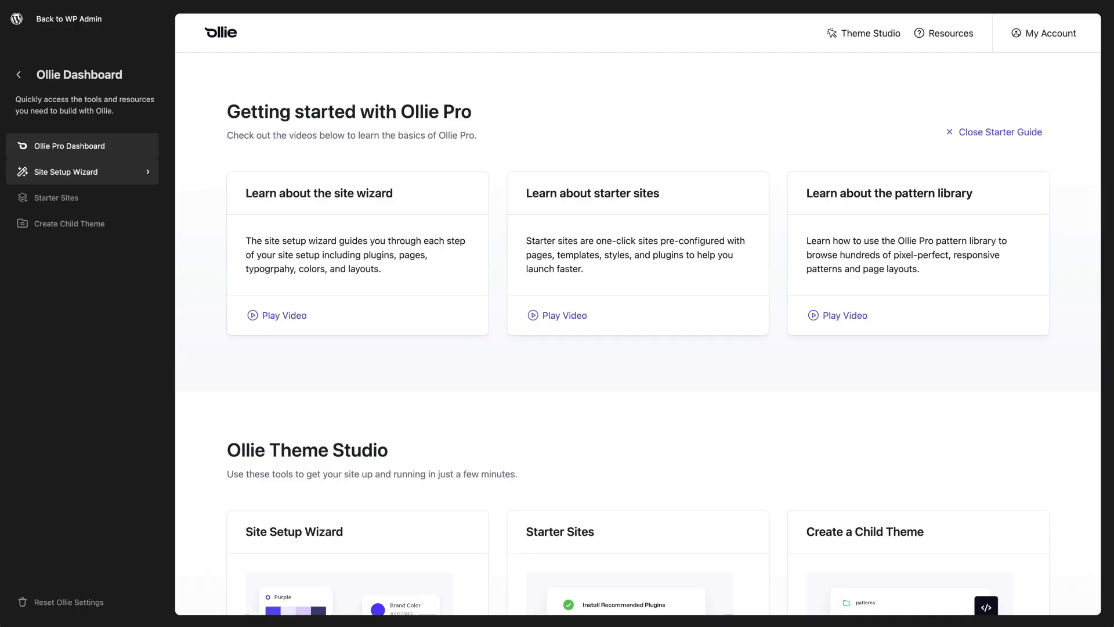
pyautogui.click(65, 172)
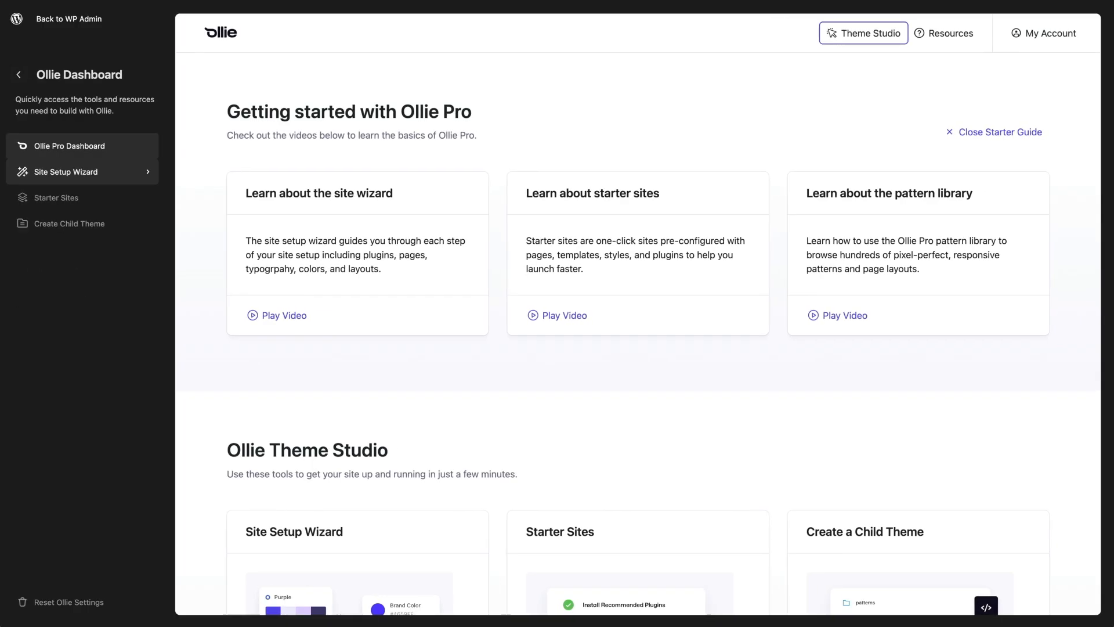
pyautogui.click(56, 198)
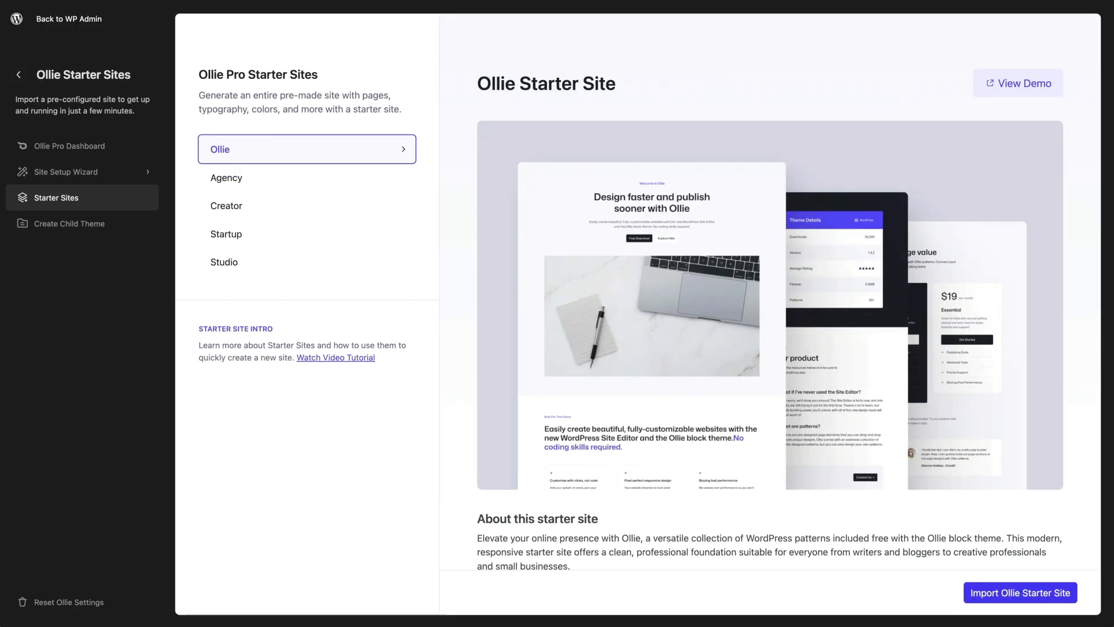
pyautogui.click(1020, 593)
pyautogui.click(690, 441)
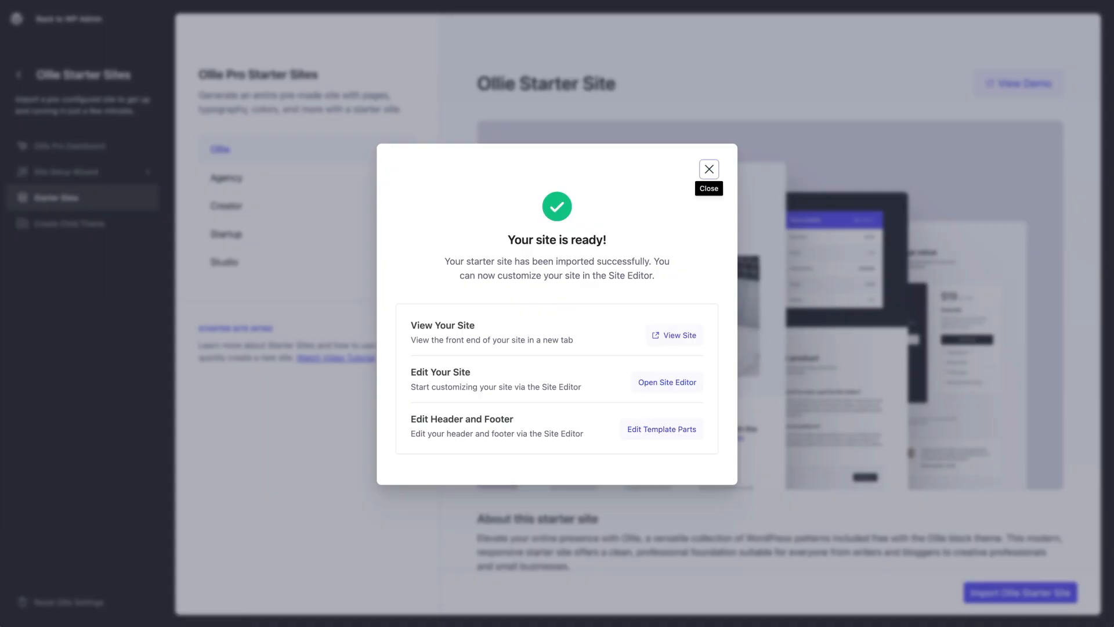
pyautogui.click(710, 169)
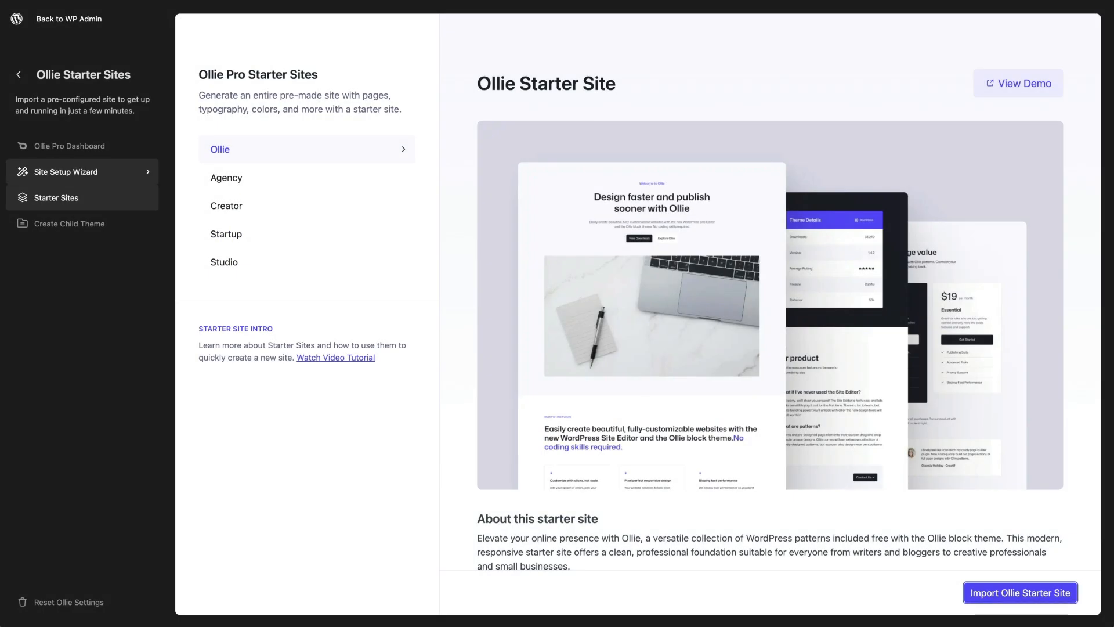
# In the Site Setup Wizard, assign Home as the homepage and Blog as the blog page, and save the settings
pyautogui.click(66, 171)
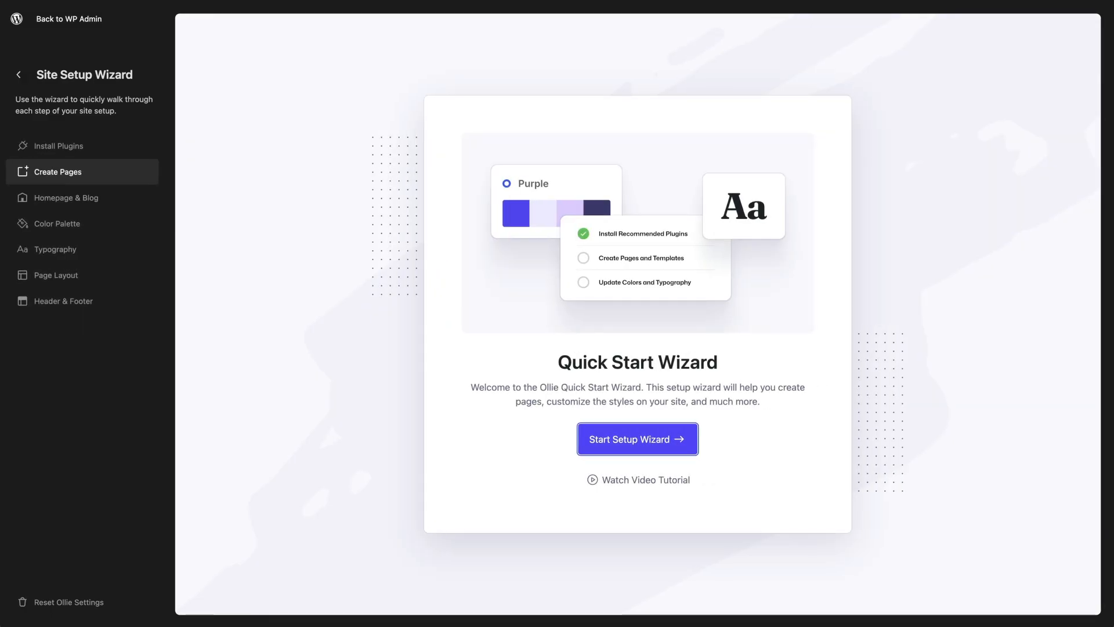
pyautogui.click(66, 197)
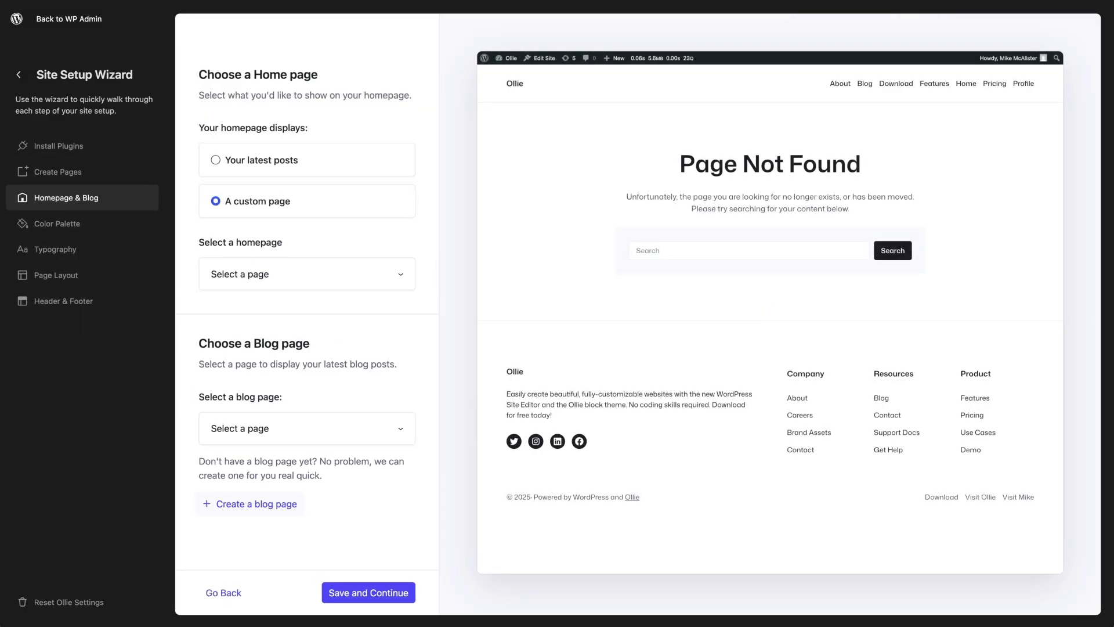
pyautogui.click(306, 274)
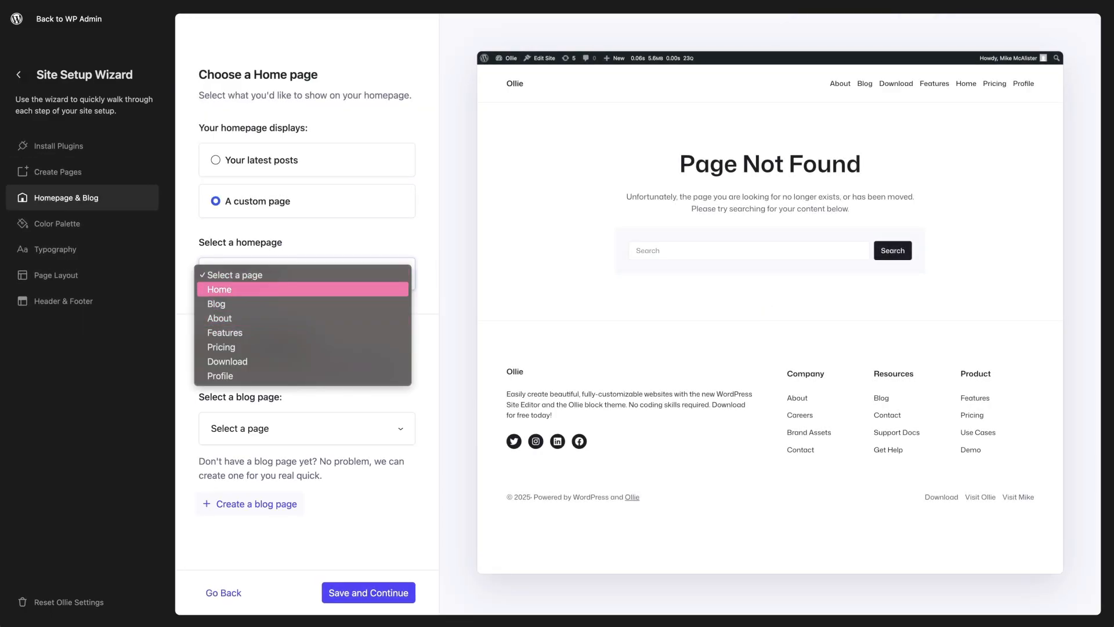
pyautogui.click(303, 290)
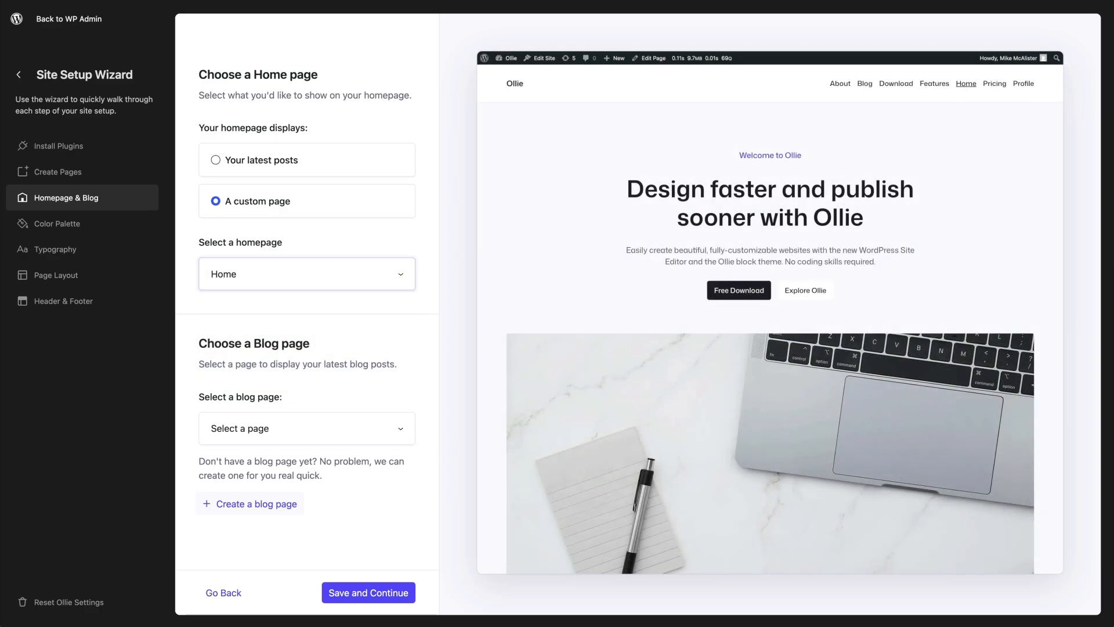
pyautogui.click(307, 428)
pyautogui.click(262, 457)
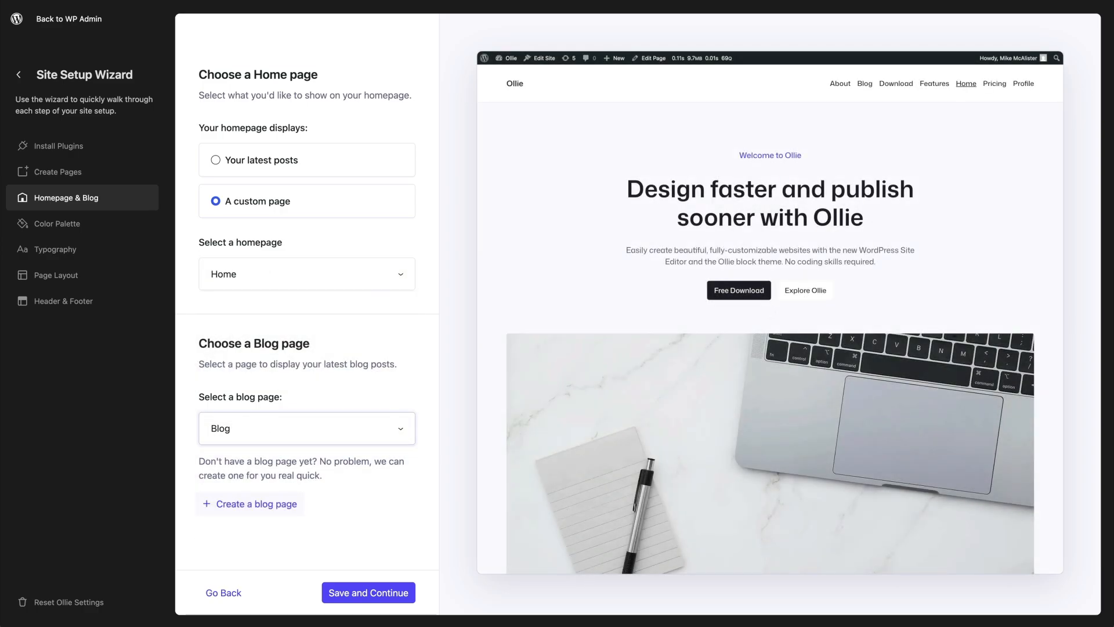
pyautogui.click(368, 592)
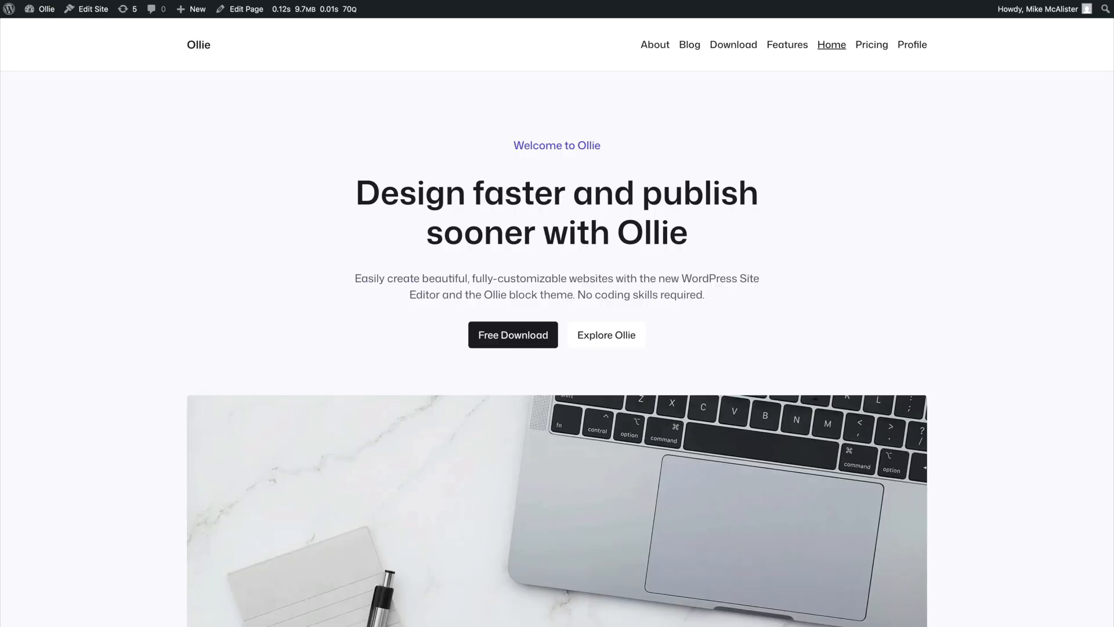
# Look over the imported homepage on the front end, and open the Site Editor from the WordPress admin
pyautogui.scroll(-20, 557, 322)
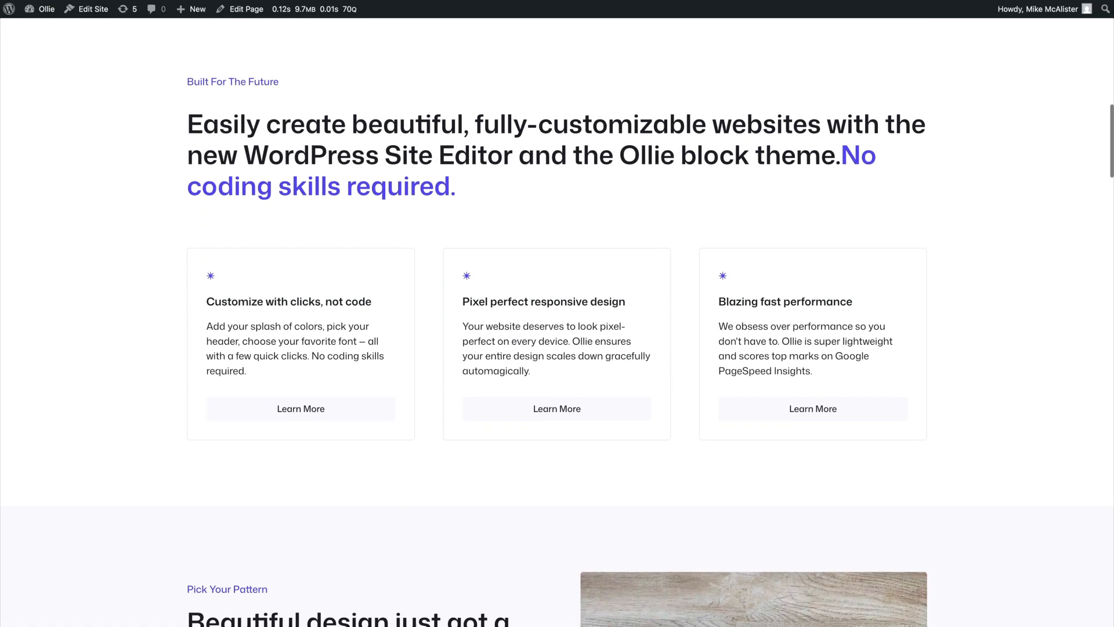
pyautogui.scroll(-20, 557, 322)
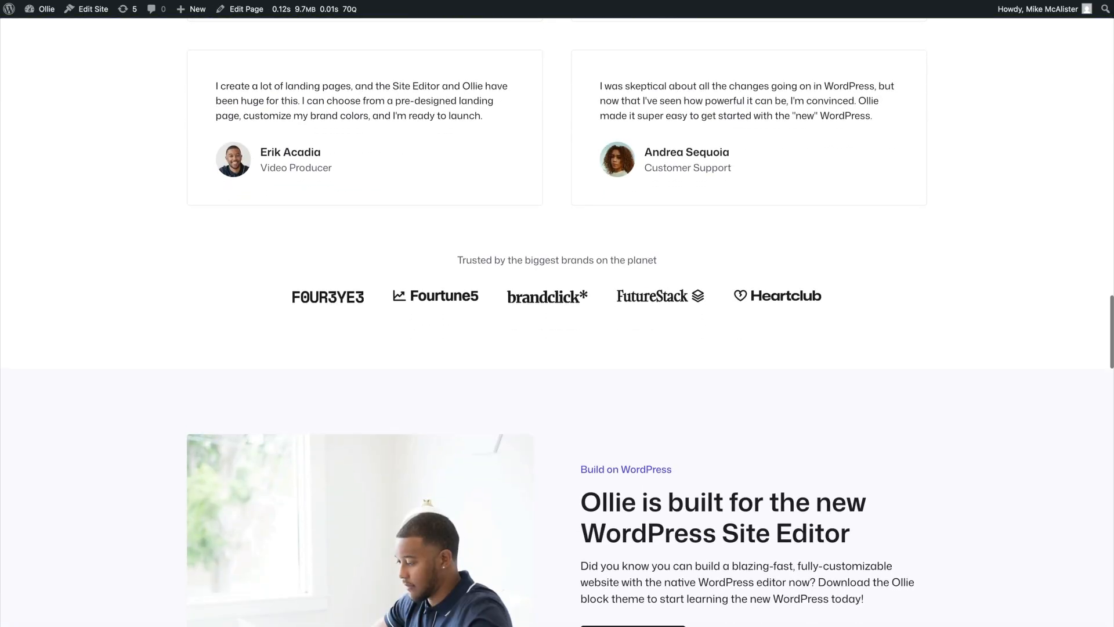
pyautogui.scroll(20, 558, 322)
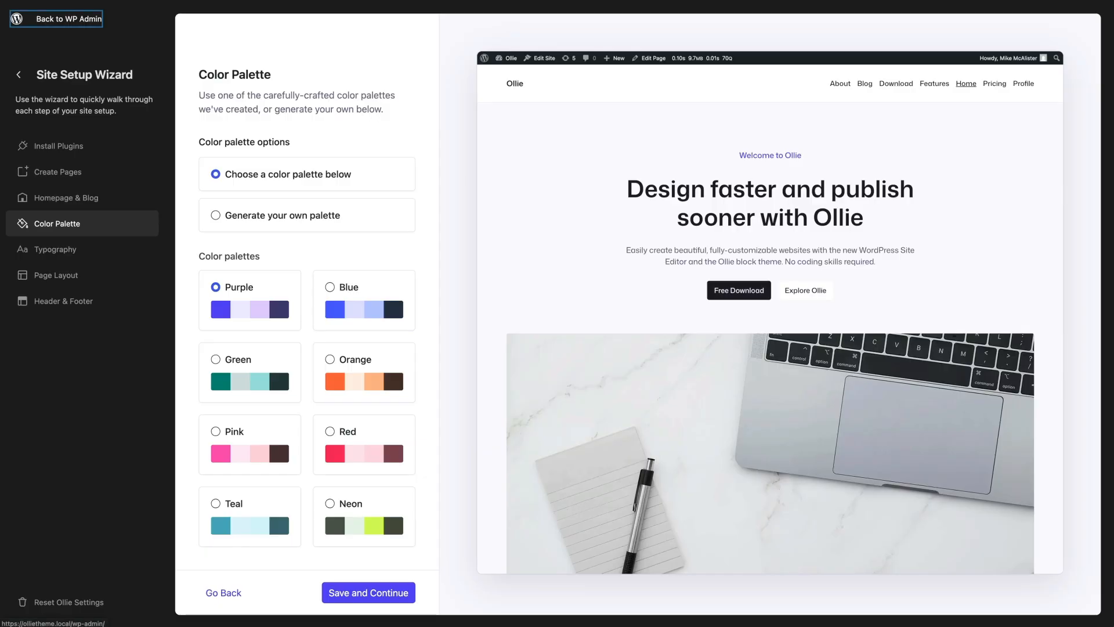
pyautogui.click(55, 18)
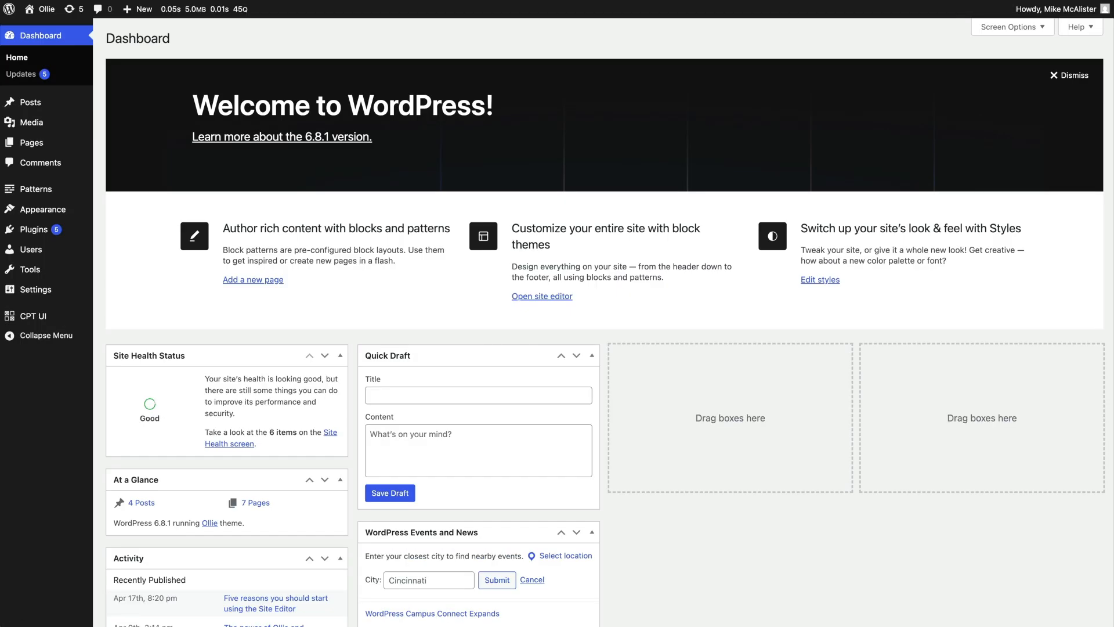
pyautogui.moveTo(42, 209)
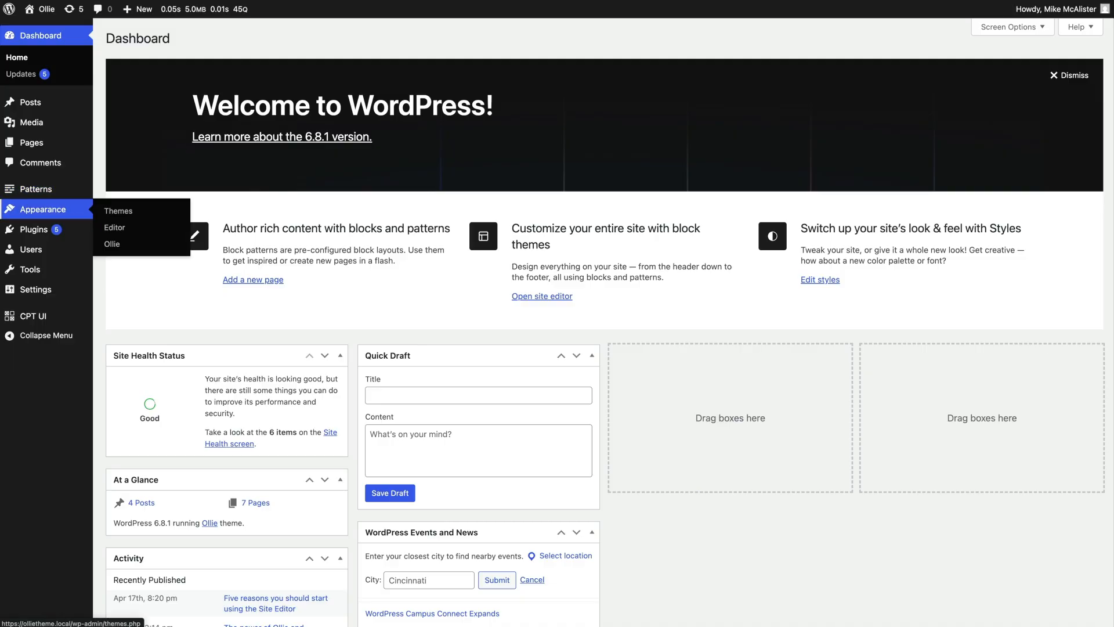
pyautogui.click(114, 227)
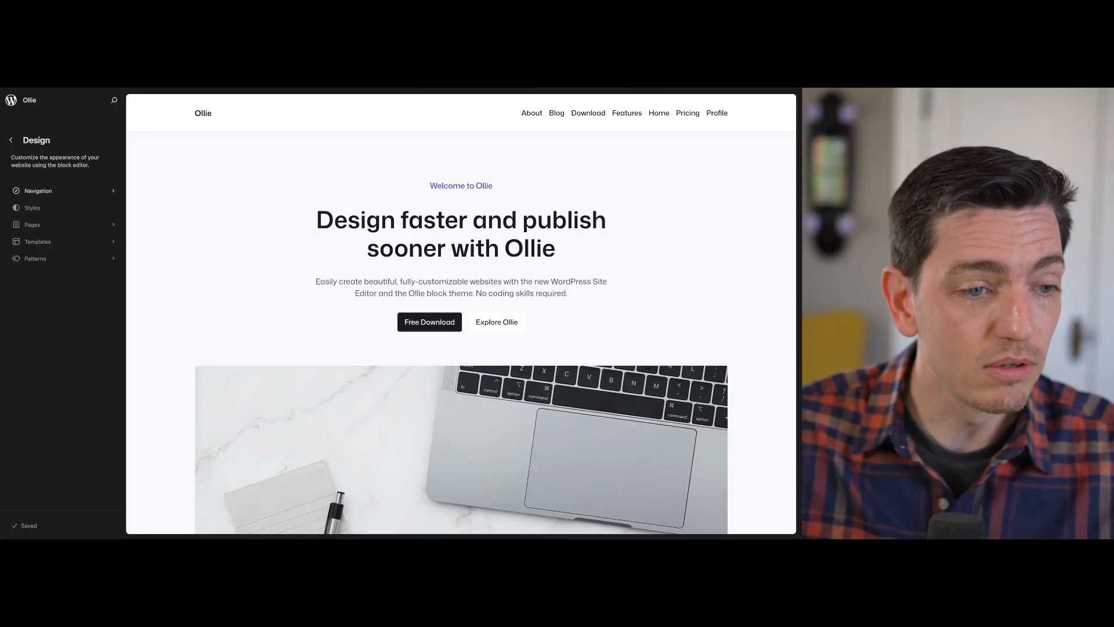
# Look through the Site Editor's Styles, Pages, Templates and Patterns sections and return to the Design overview
pyautogui.click(32, 207)
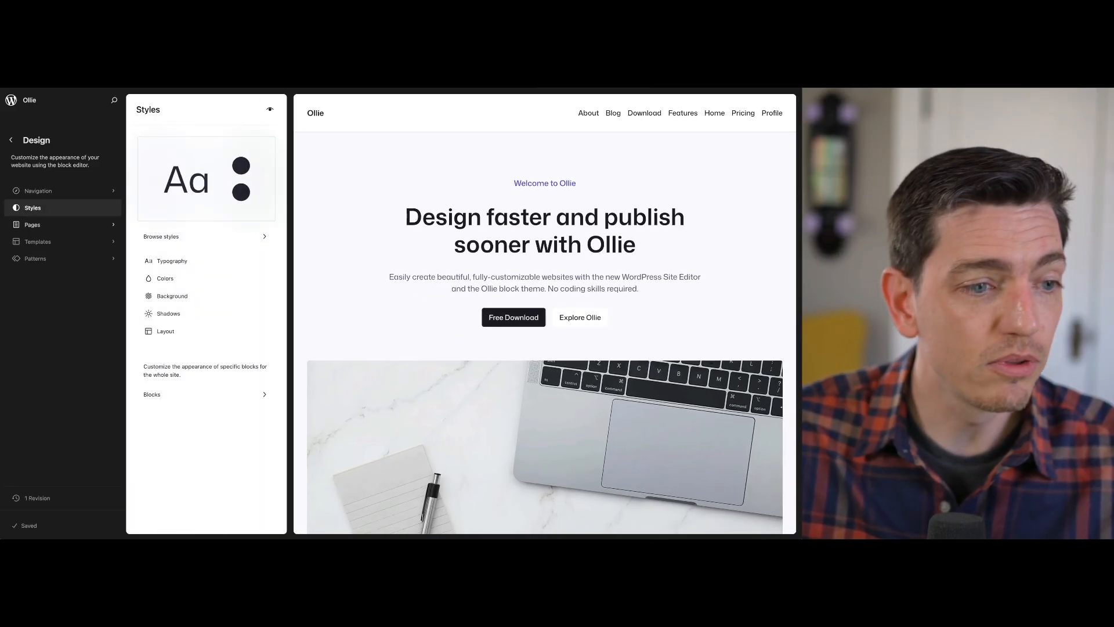
pyautogui.click(32, 224)
pyautogui.click(11, 140)
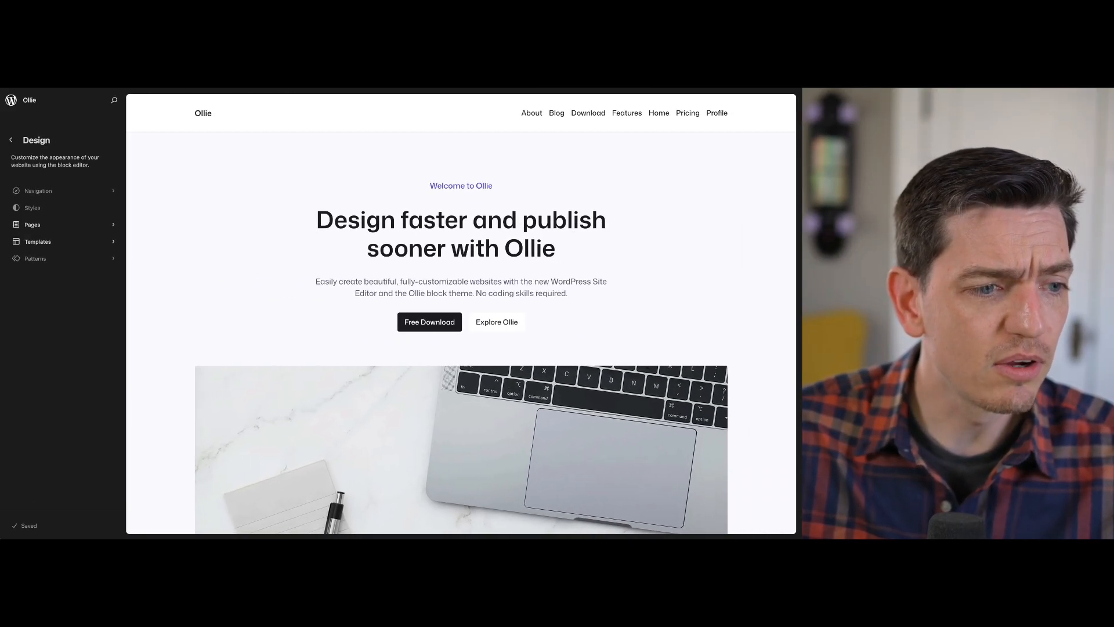
pyautogui.click(37, 242)
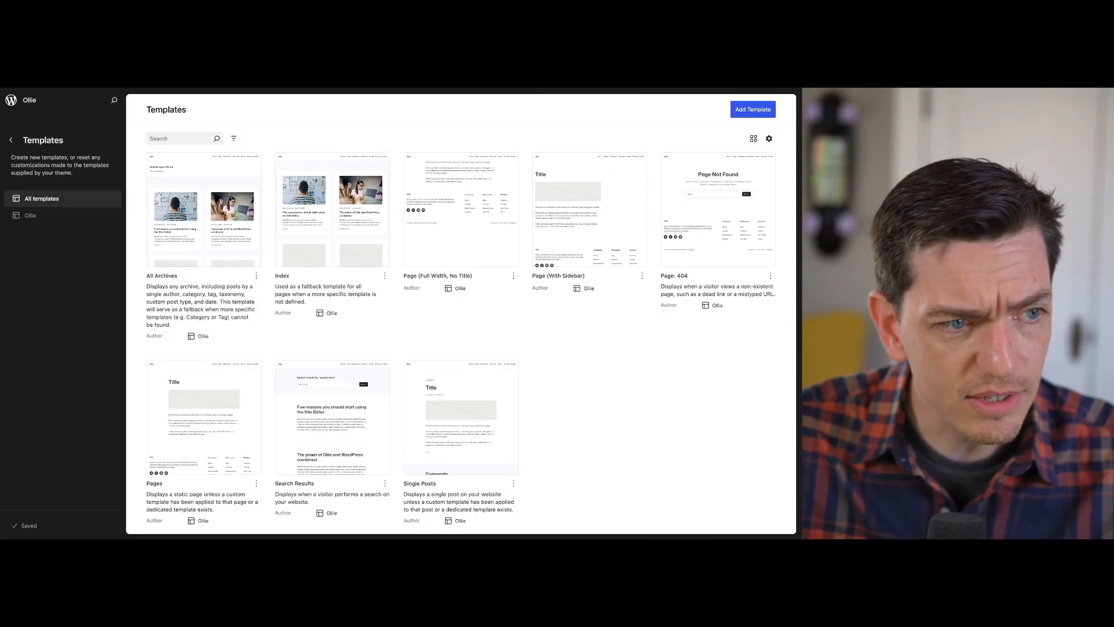
pyautogui.click(11, 140)
pyautogui.click(34, 258)
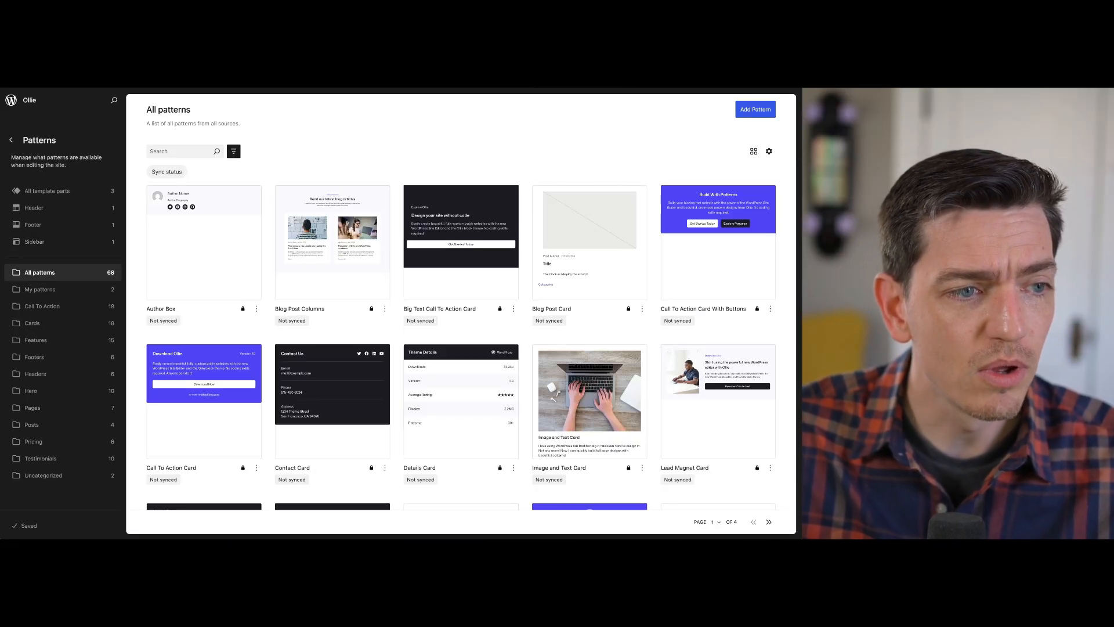
pyautogui.click(11, 140)
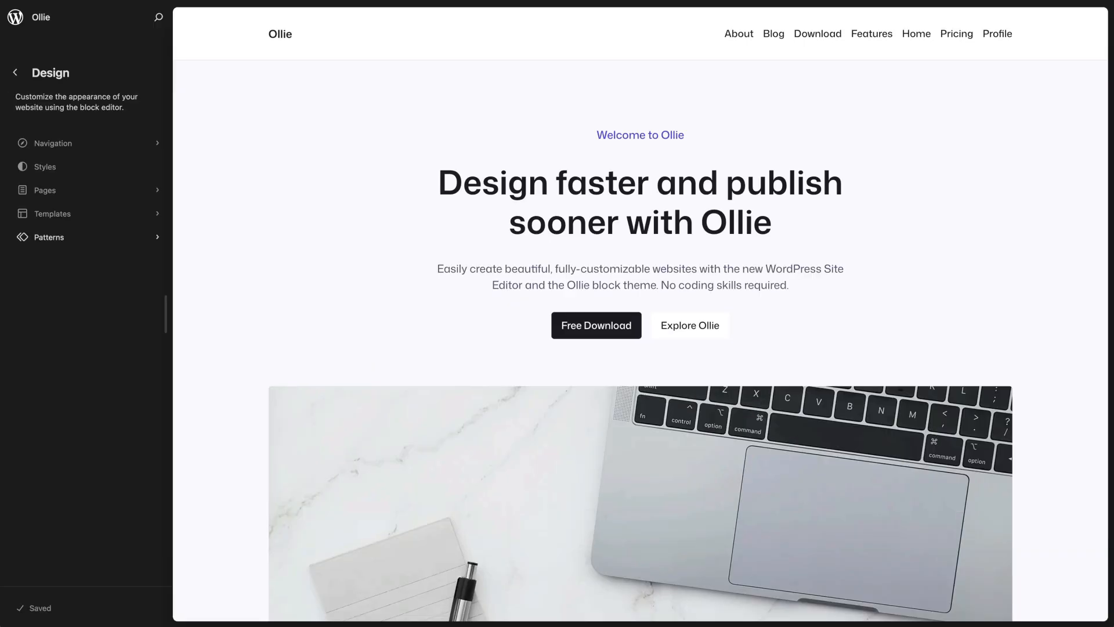
# Open the homepage in the editor and inspect its heading blocks and the hero section's group block
pyautogui.click(523, 261)
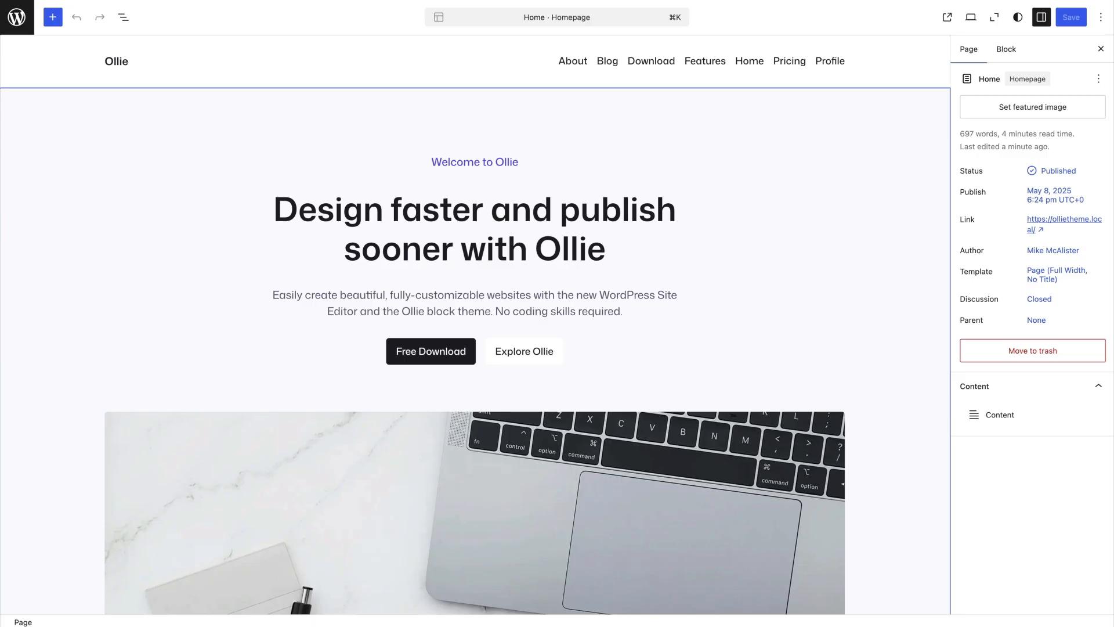
pyautogui.click(490, 208)
pyautogui.scroll(-5, 490, 208)
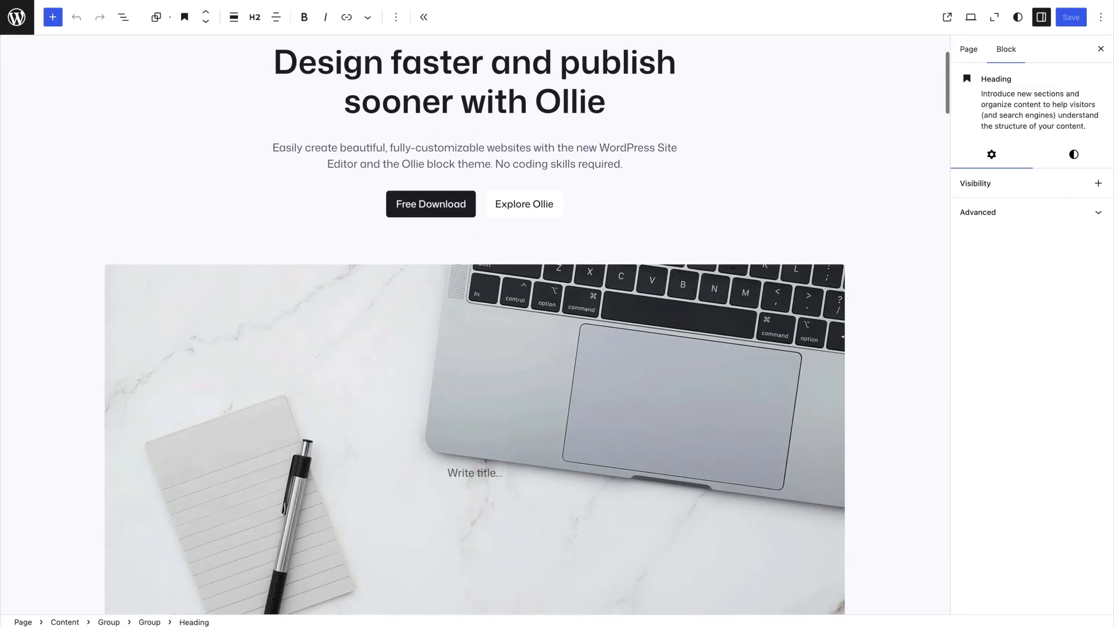
pyautogui.scroll(1, 430, 131)
pyautogui.scroll(-10, 426, 139)
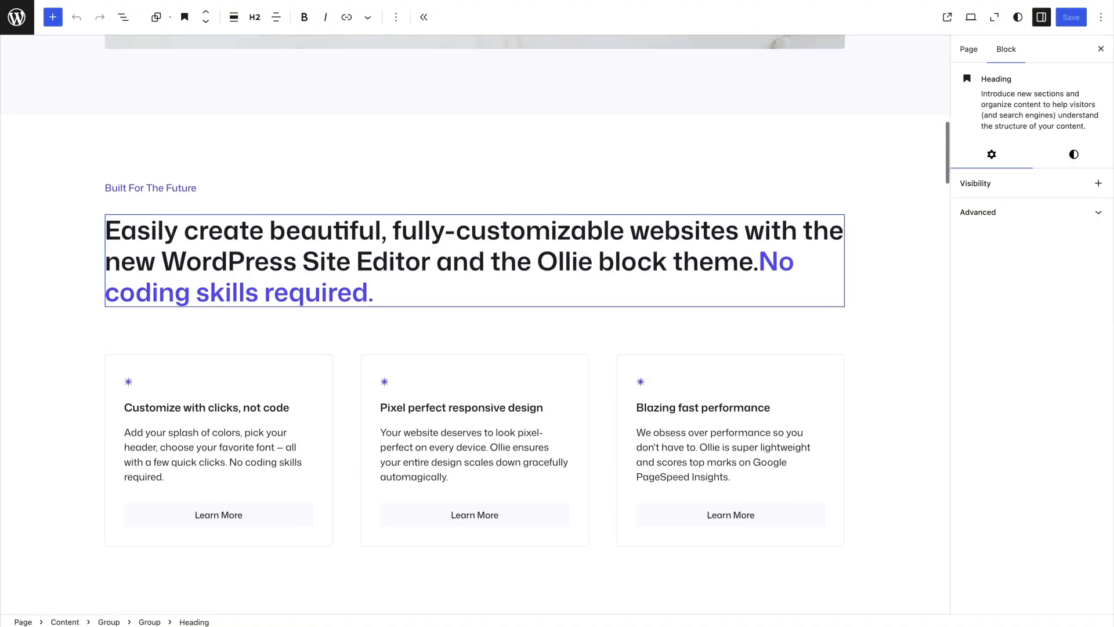
pyautogui.click(425, 230)
pyautogui.scroll(-1, 424, 229)
pyautogui.scroll(14, 425, 230)
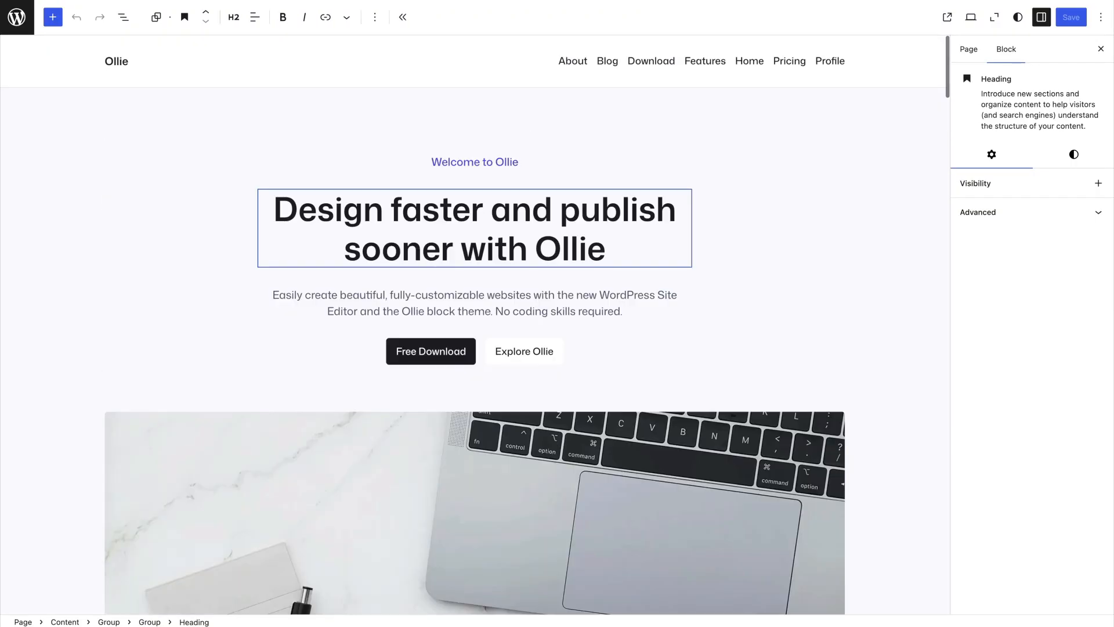
pyautogui.click(201, 208)
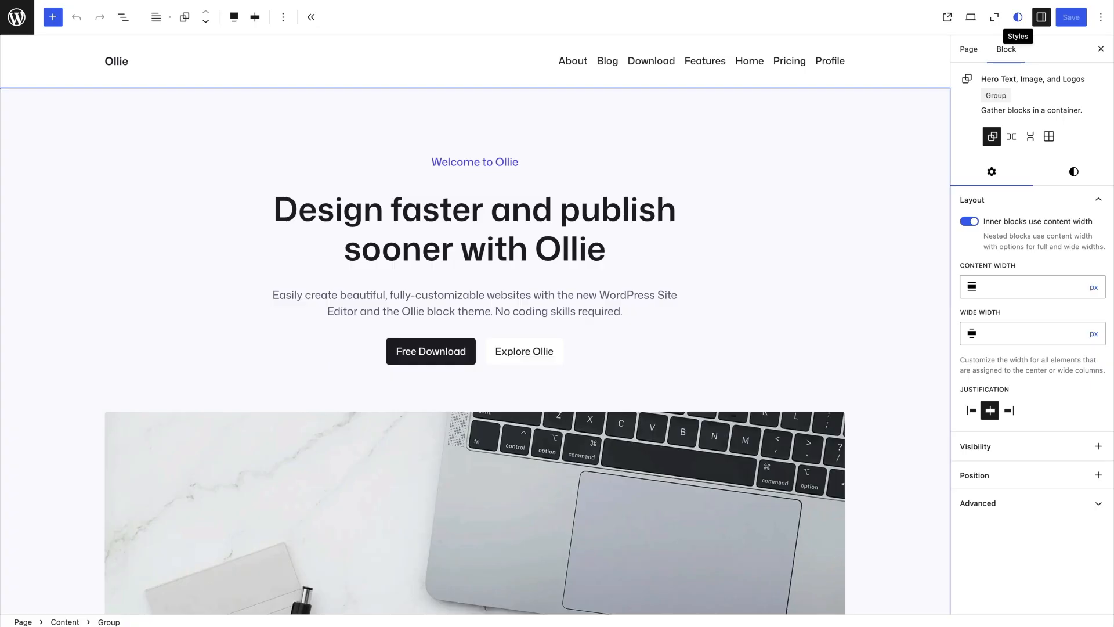
# Open the global Styles and the Style Book, and examine the text block previews
pyautogui.click(1018, 17)
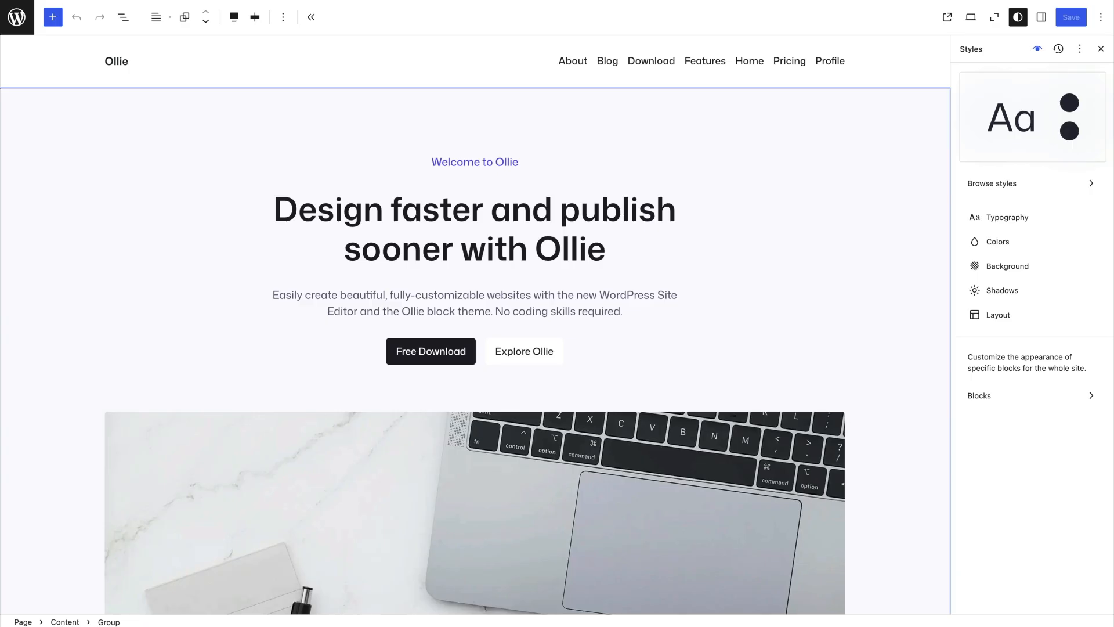
pyautogui.click(1038, 49)
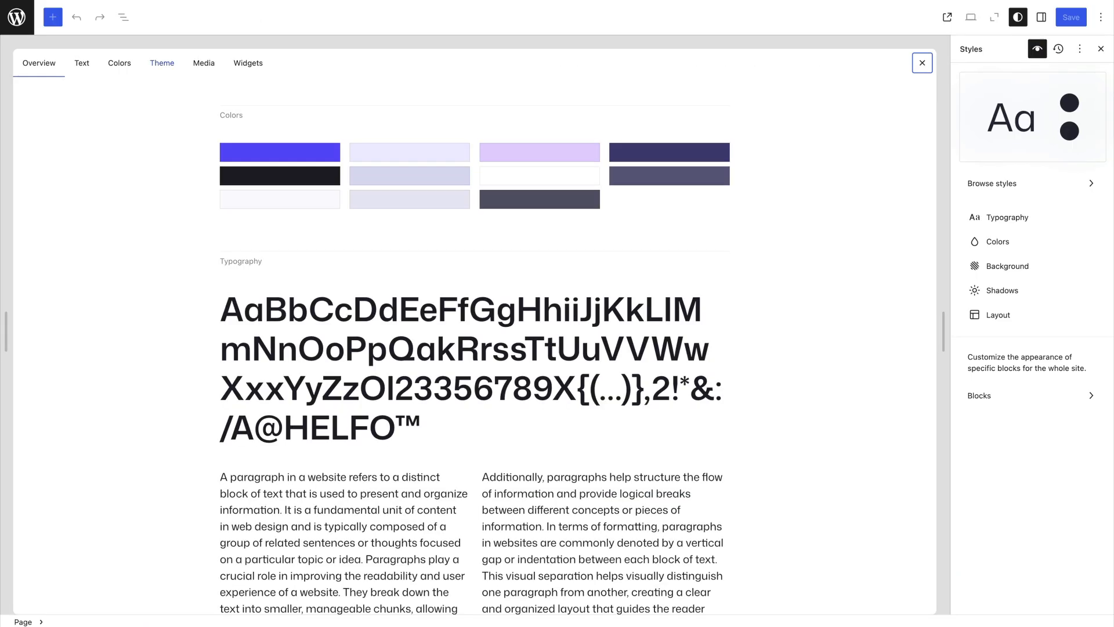
pyautogui.click(81, 64)
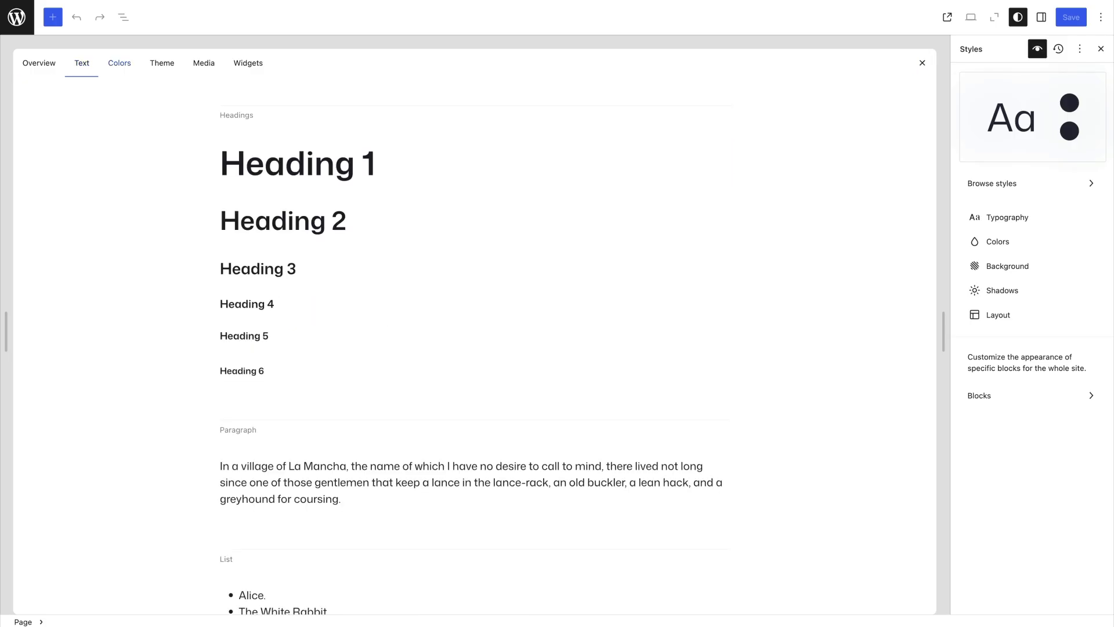
pyautogui.scroll(-20, 474, 348)
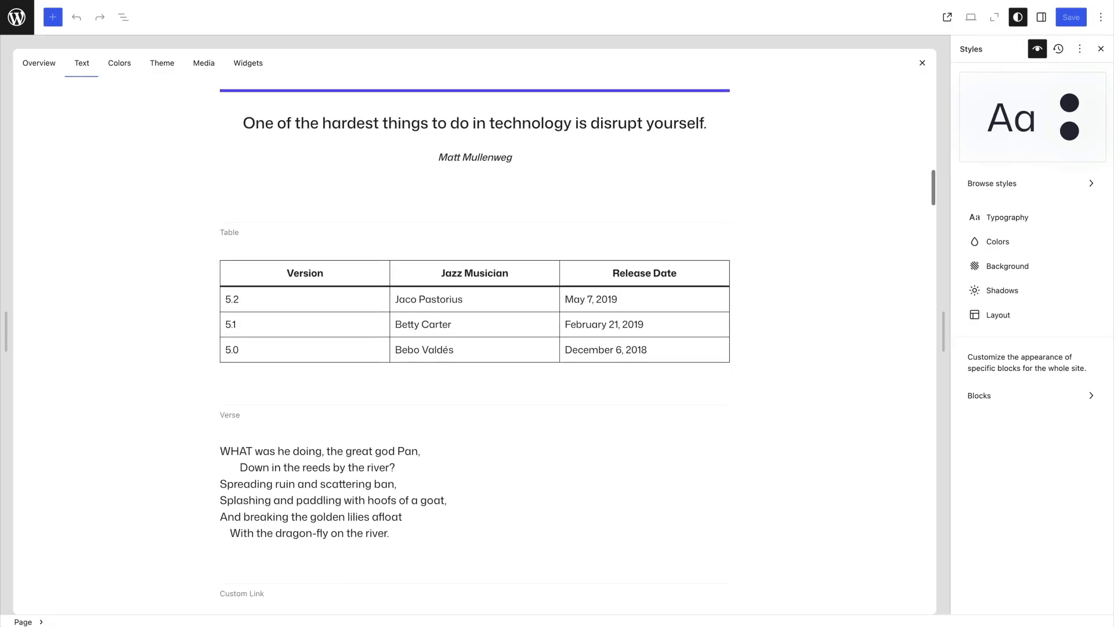
pyautogui.scroll(20, 475, 349)
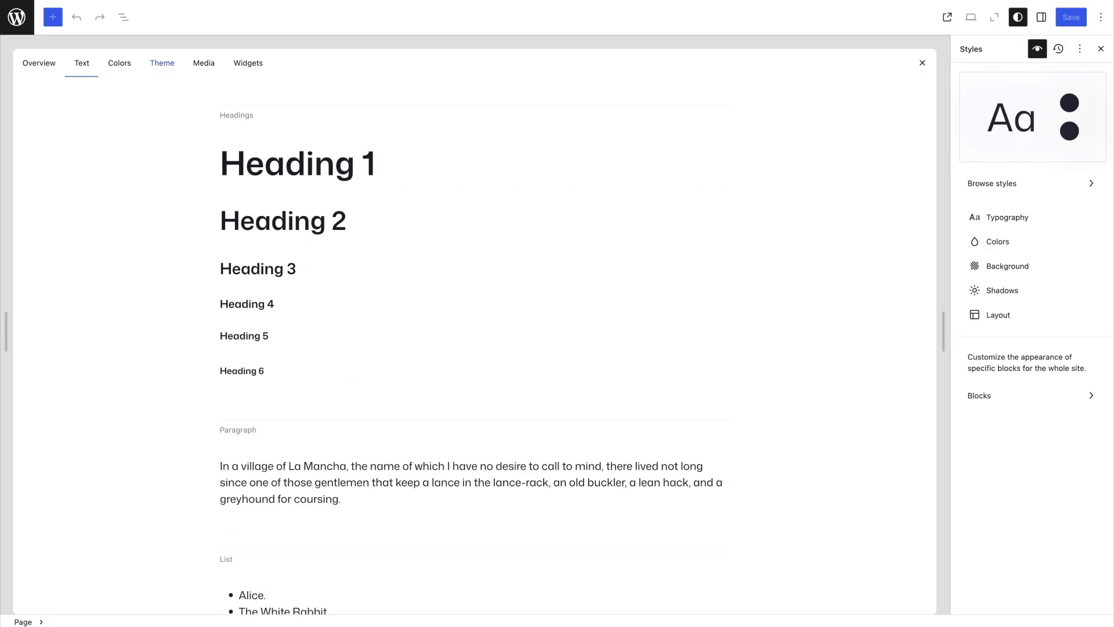
# Browse the Style Book's Colors, Theme, Media and Widgets previews, and close the Style Book
pyautogui.click(119, 63)
pyautogui.click(161, 63)
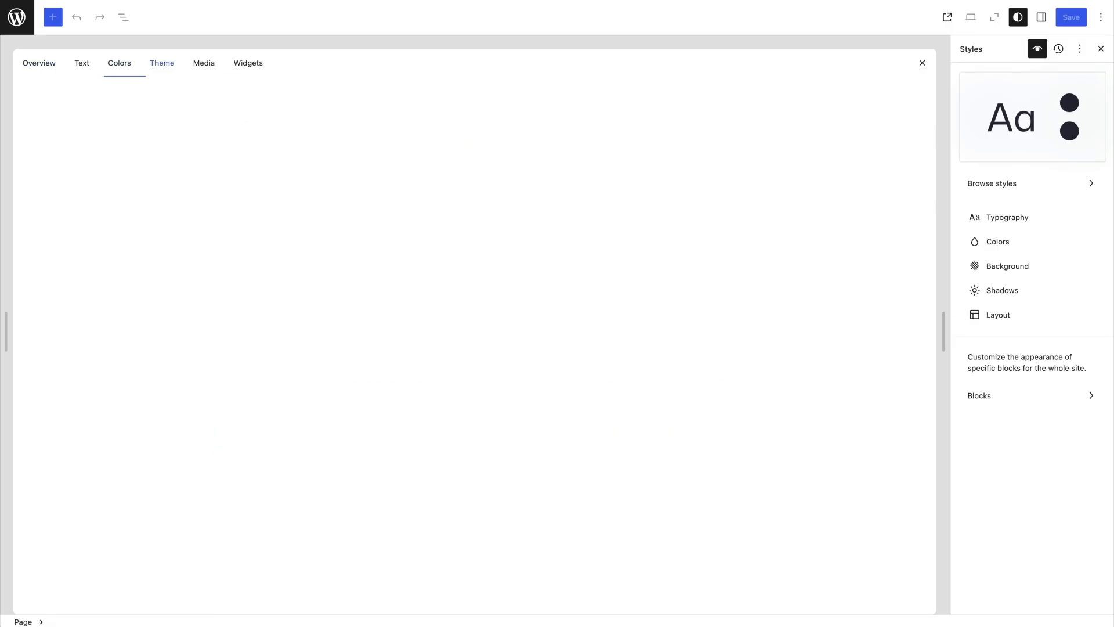
pyautogui.click(204, 63)
pyautogui.click(248, 63)
pyautogui.click(120, 63)
pyautogui.click(82, 63)
pyautogui.click(39, 64)
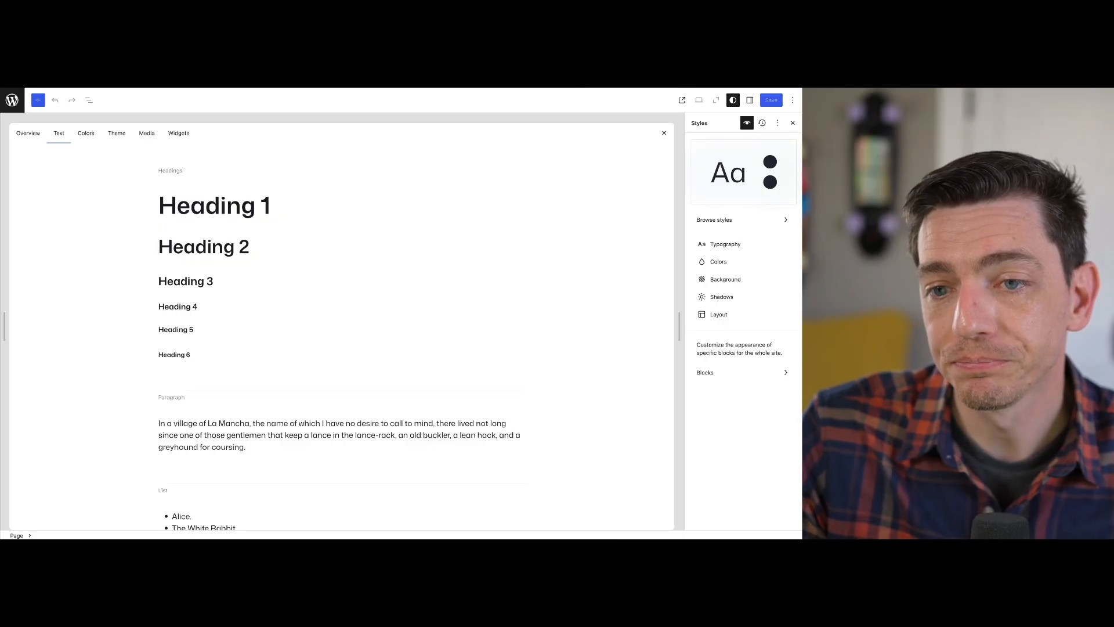
pyautogui.click(747, 123)
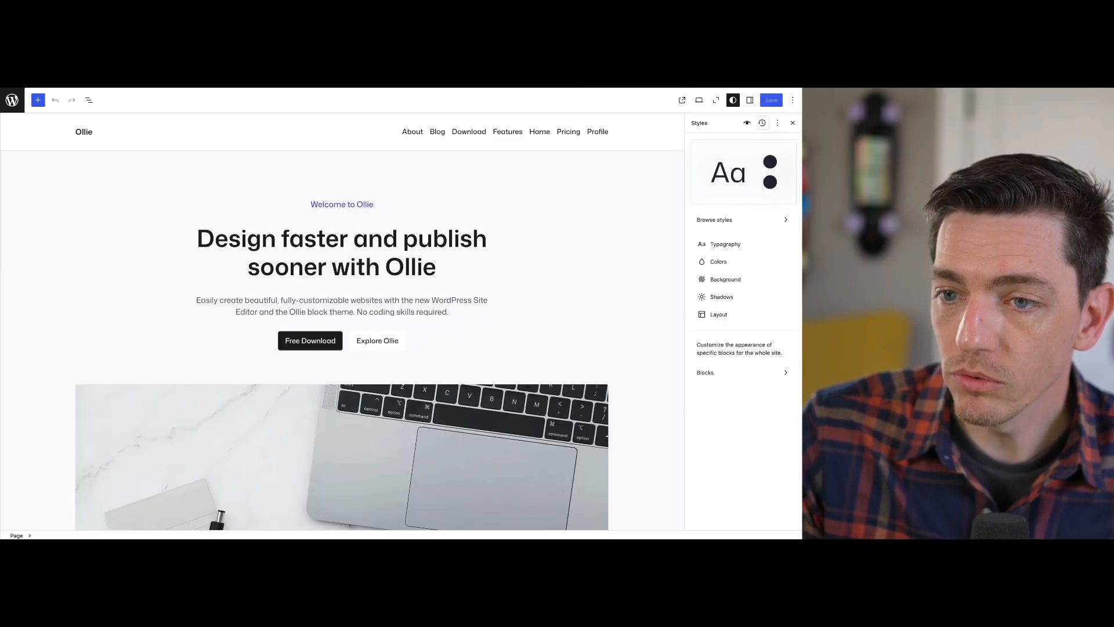
# Open the theme's style variations, apply the Agency variation to the homepage and leave the zoomed-out view
pyautogui.click(762, 123)
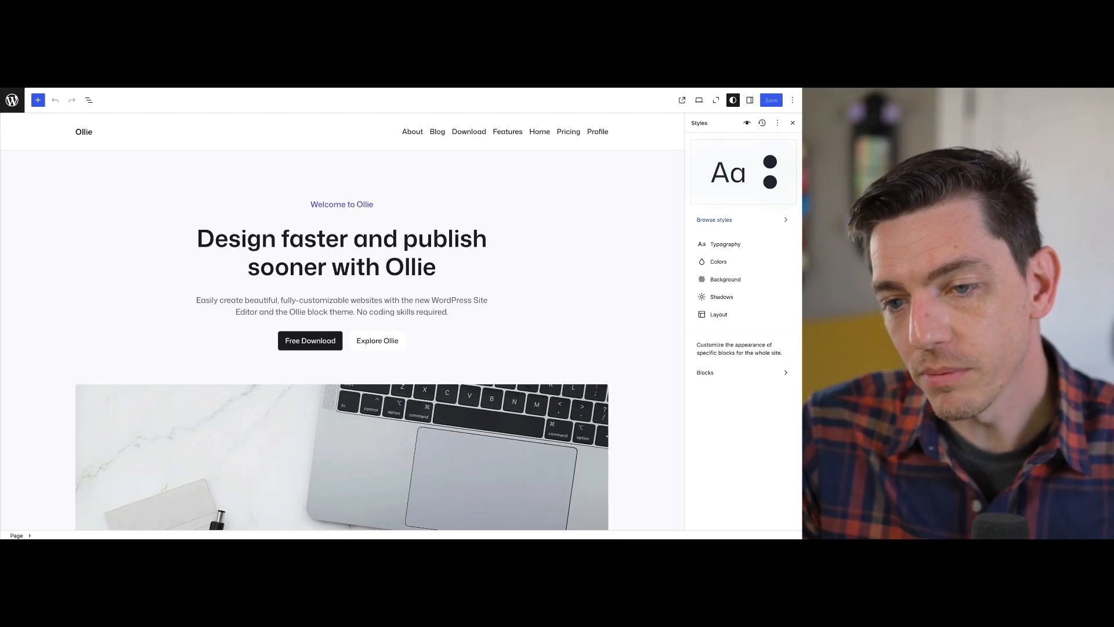
pyautogui.click(717, 221)
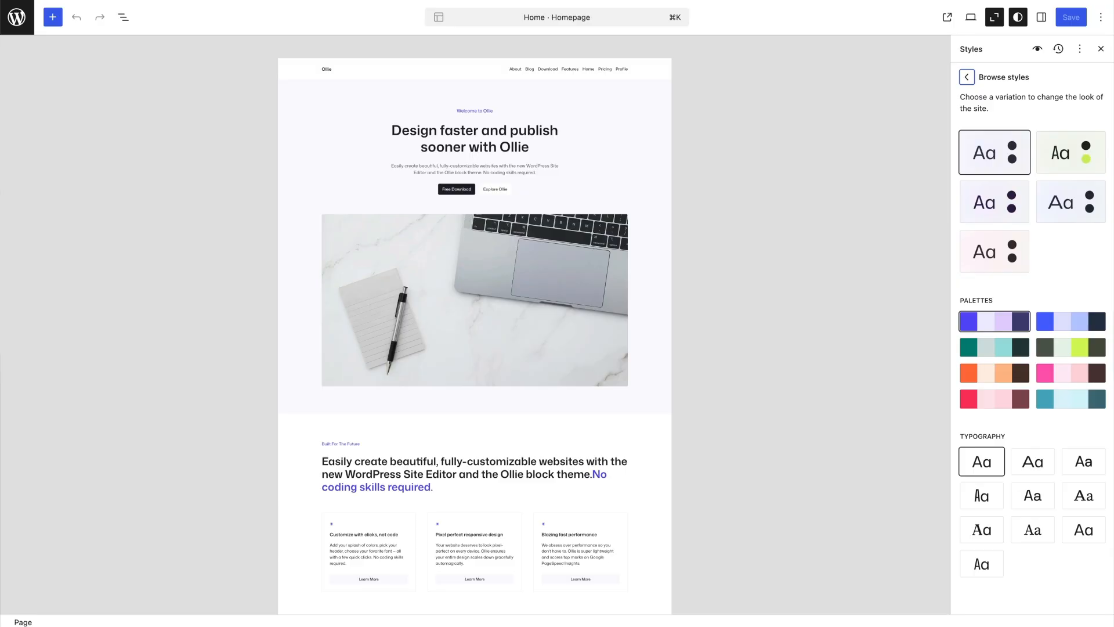
pyautogui.click(1072, 153)
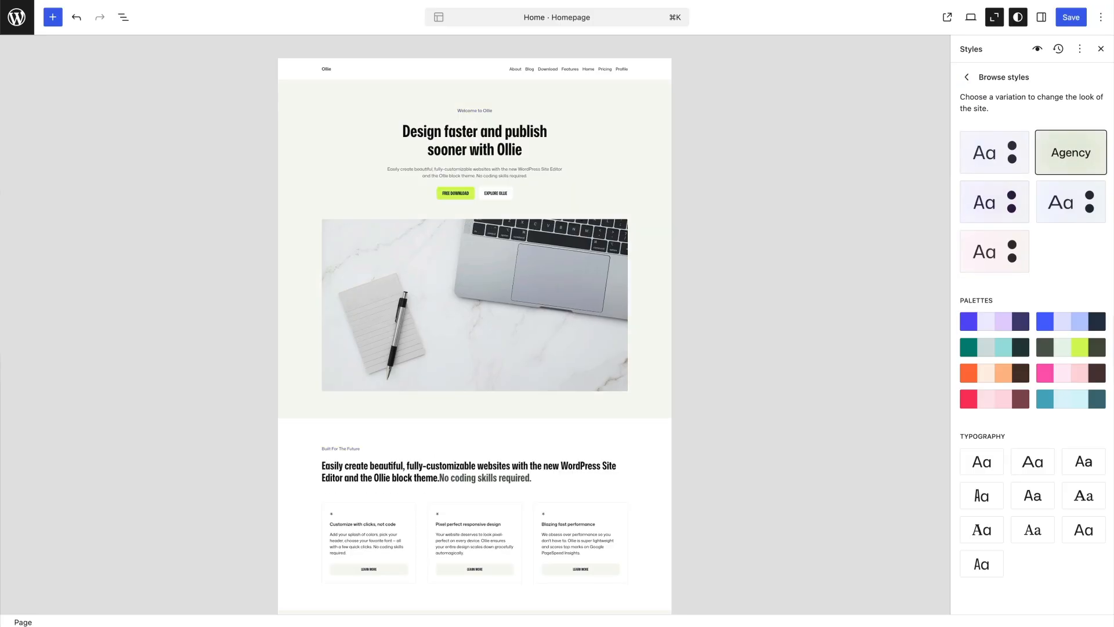
pyautogui.click(995, 17)
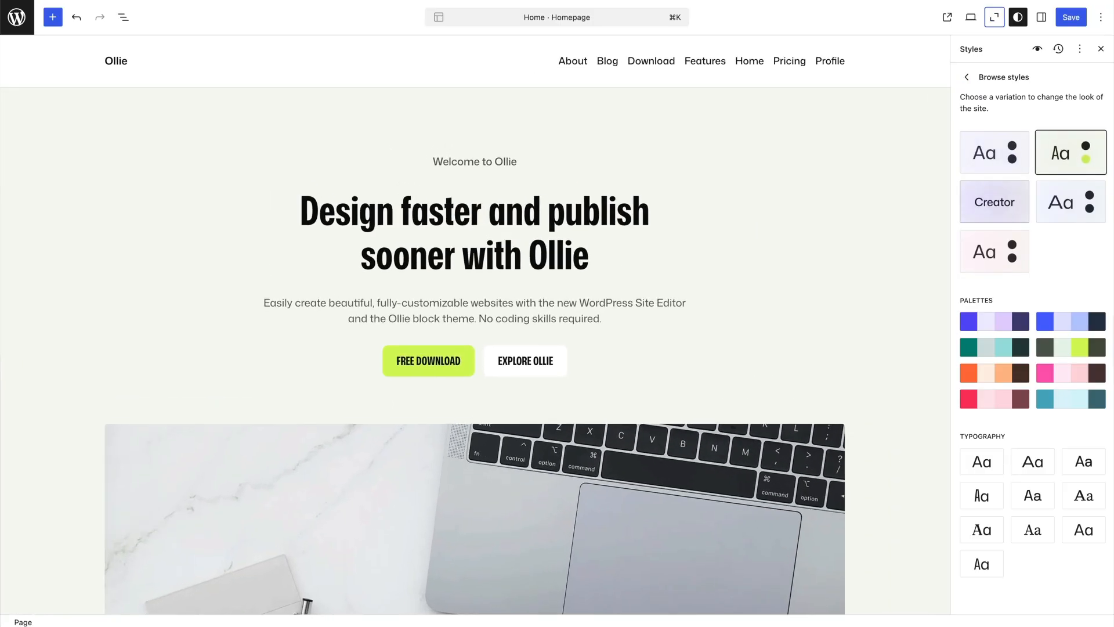
# Try the Creator, Studio and Startup style variations on the homepage and compare how its sections look
pyautogui.click(995, 202)
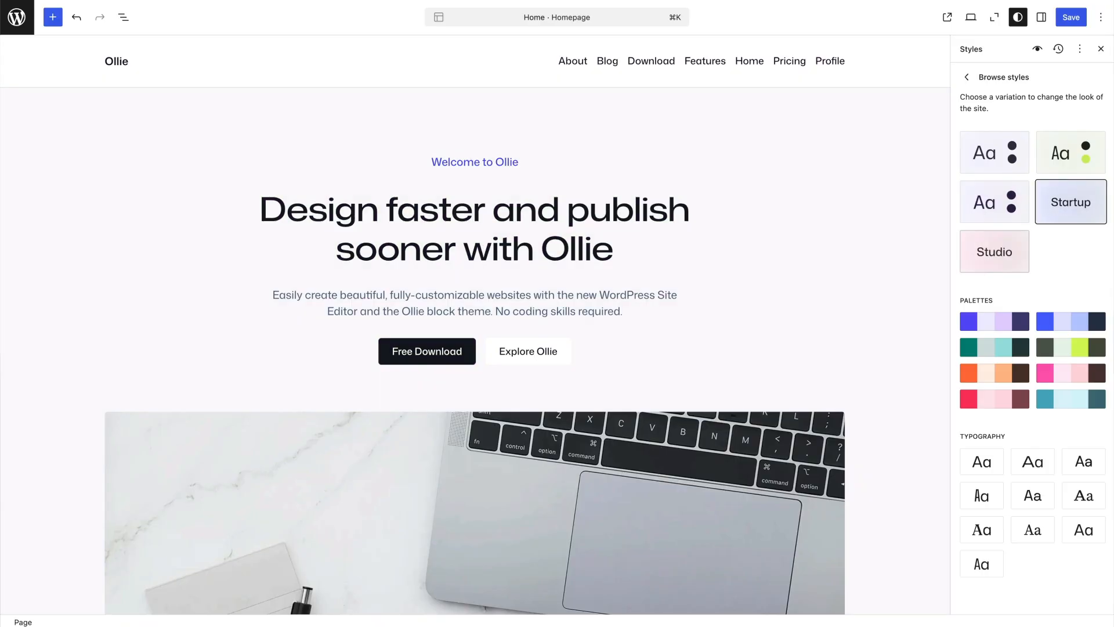
pyautogui.click(995, 251)
pyautogui.scroll(-5, 731, 337)
pyautogui.scroll(-10, 730, 337)
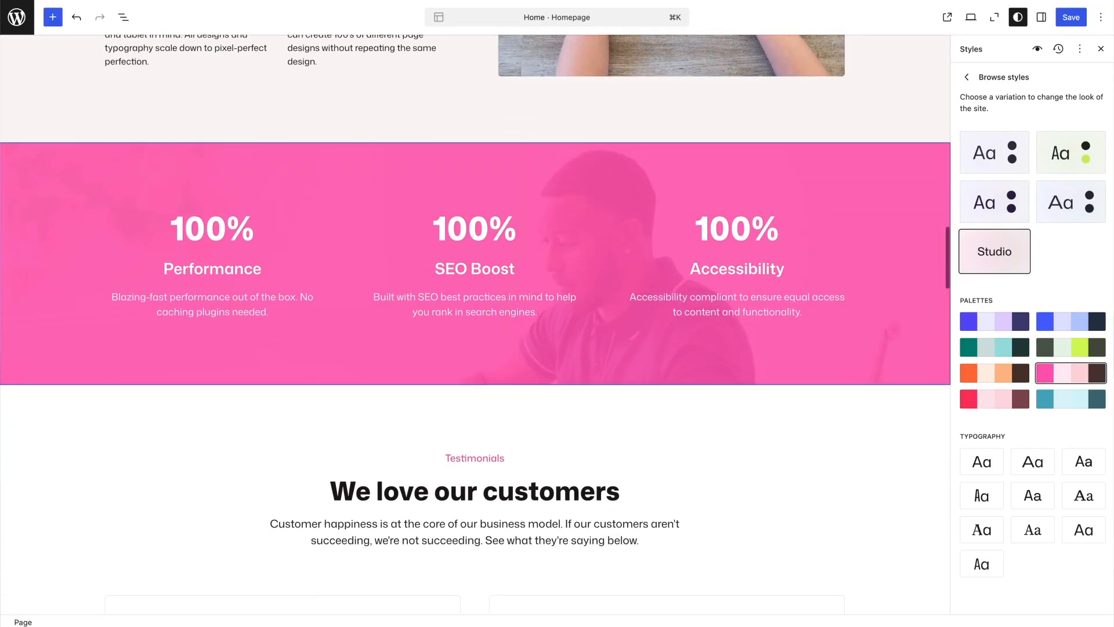
pyautogui.click(1071, 202)
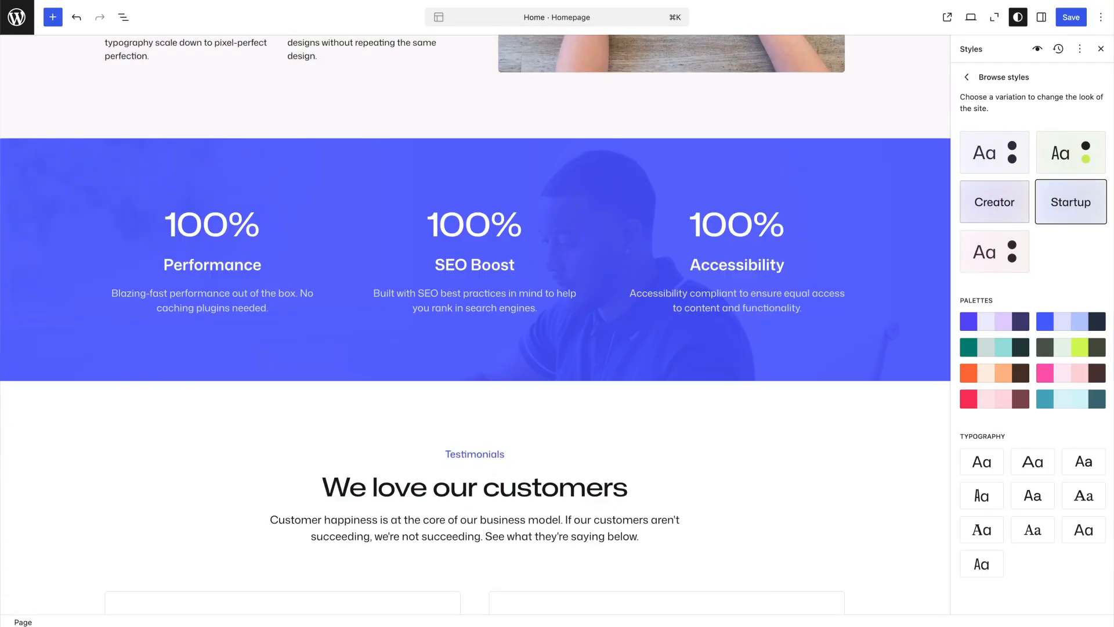
# Apply the Creator style variation and check the homepage's hero, feature cards and statistics sections
pyautogui.click(995, 202)
pyautogui.scroll(10, 730, 174)
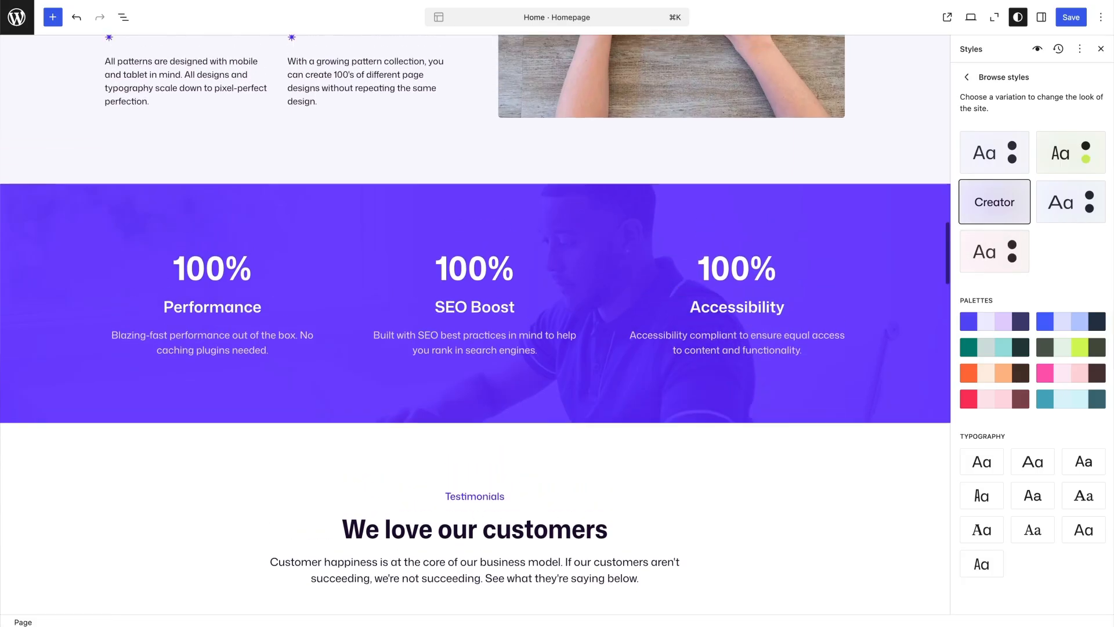
pyautogui.scroll(10, 731, 174)
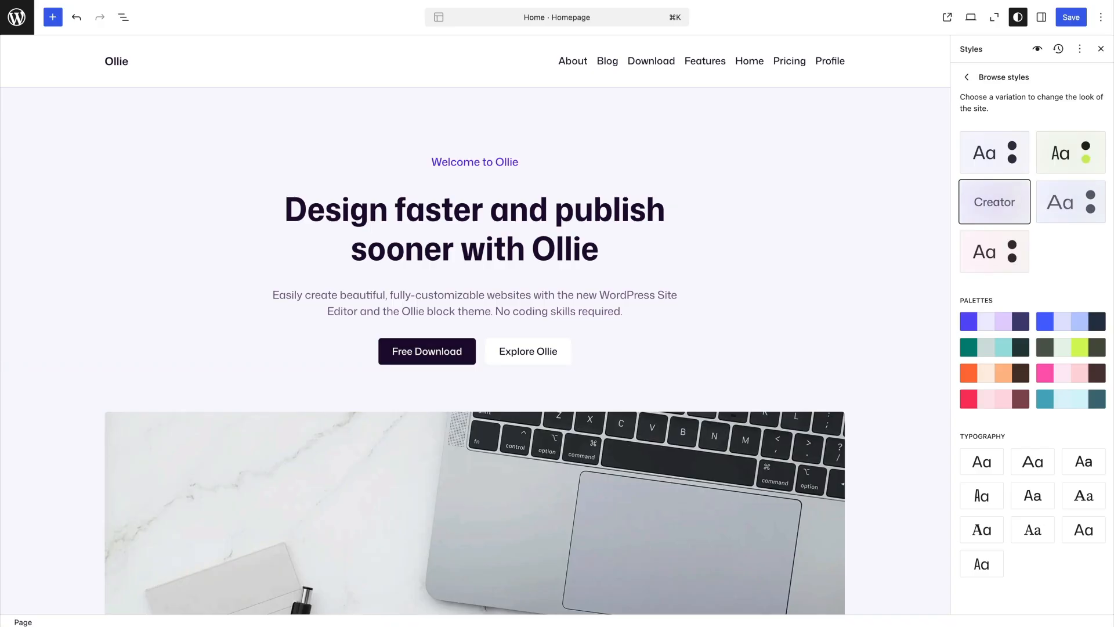
pyautogui.scroll(-5, 474, 325)
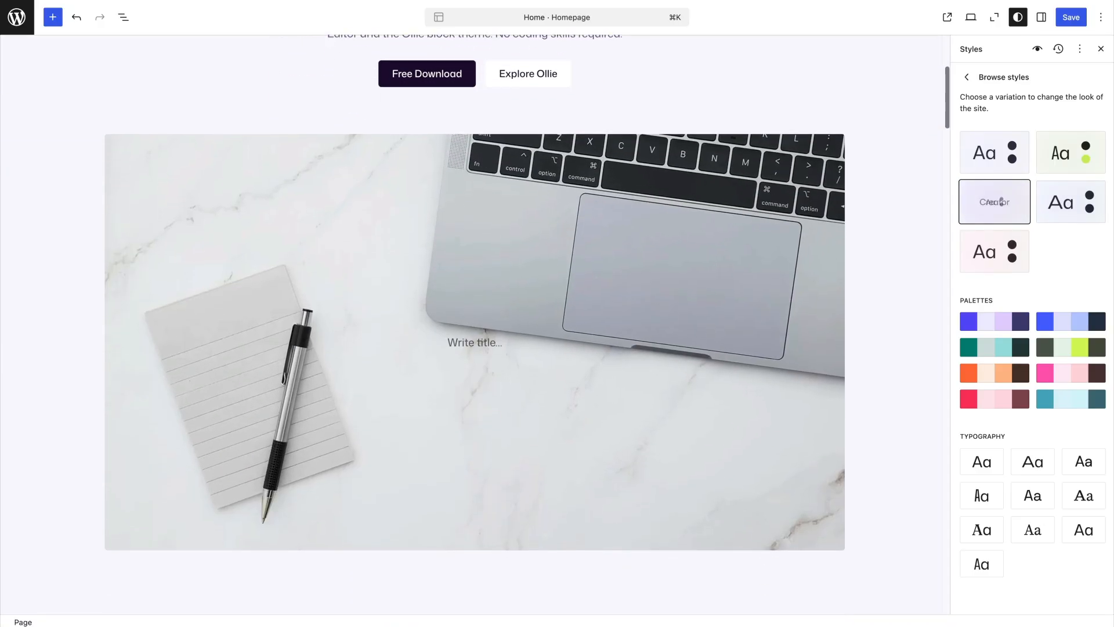
pyautogui.scroll(-10, 474, 325)
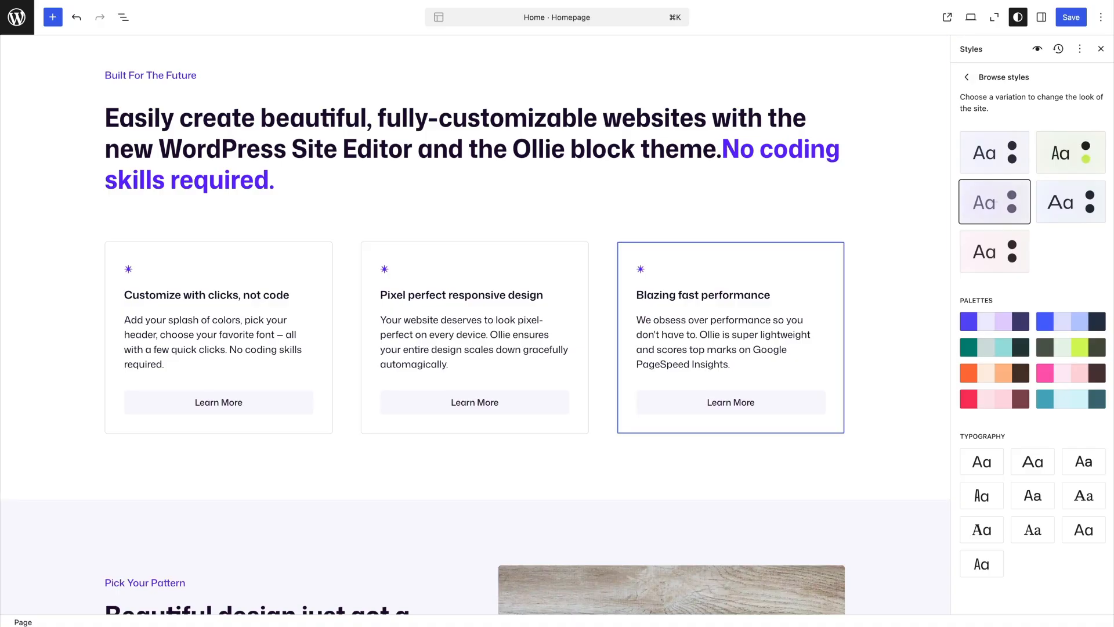
pyautogui.scroll(3, 475, 325)
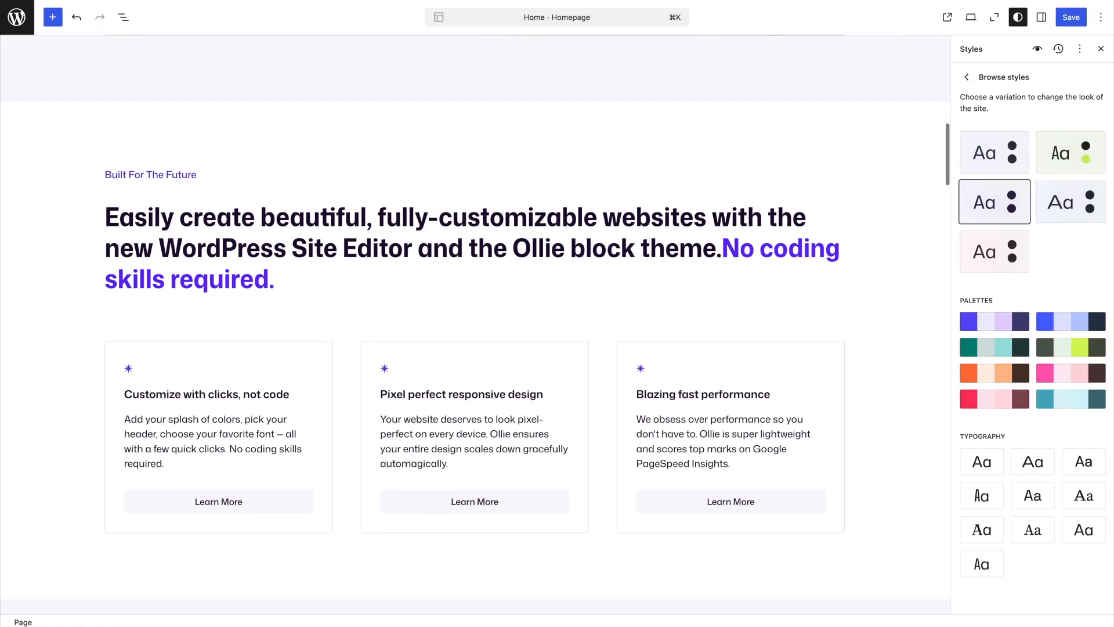
# Try the orange, green, pink and light teal color palettes on the homepage, ending on the green one
pyautogui.click(994, 373)
pyautogui.click(995, 347)
pyautogui.scroll(-14, 475, 325)
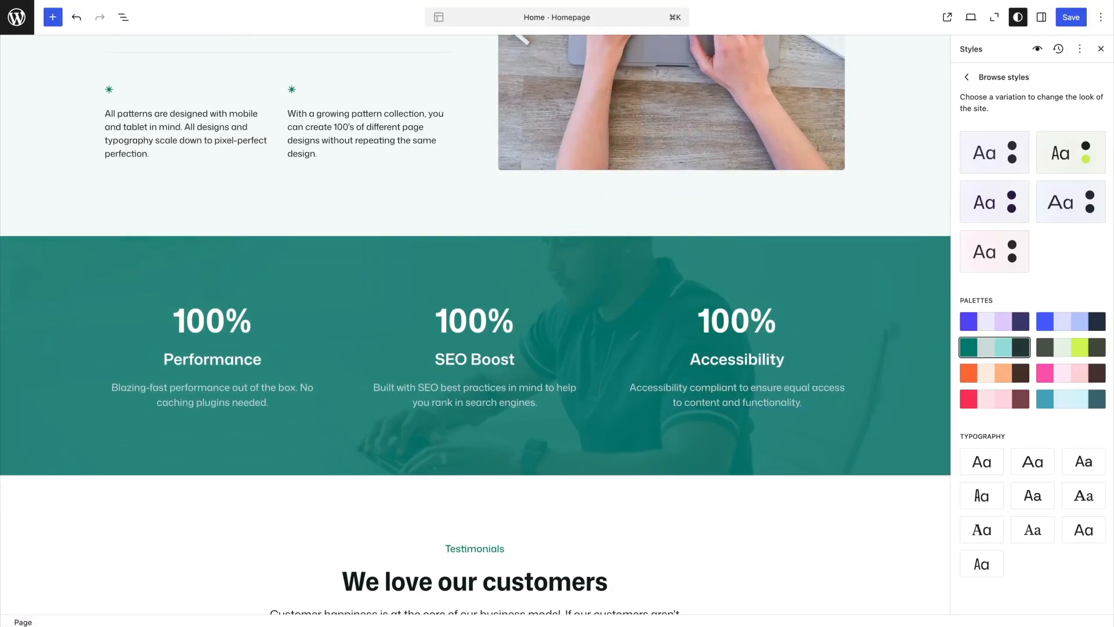
pyautogui.click(1071, 373)
pyautogui.click(1072, 399)
pyautogui.click(995, 373)
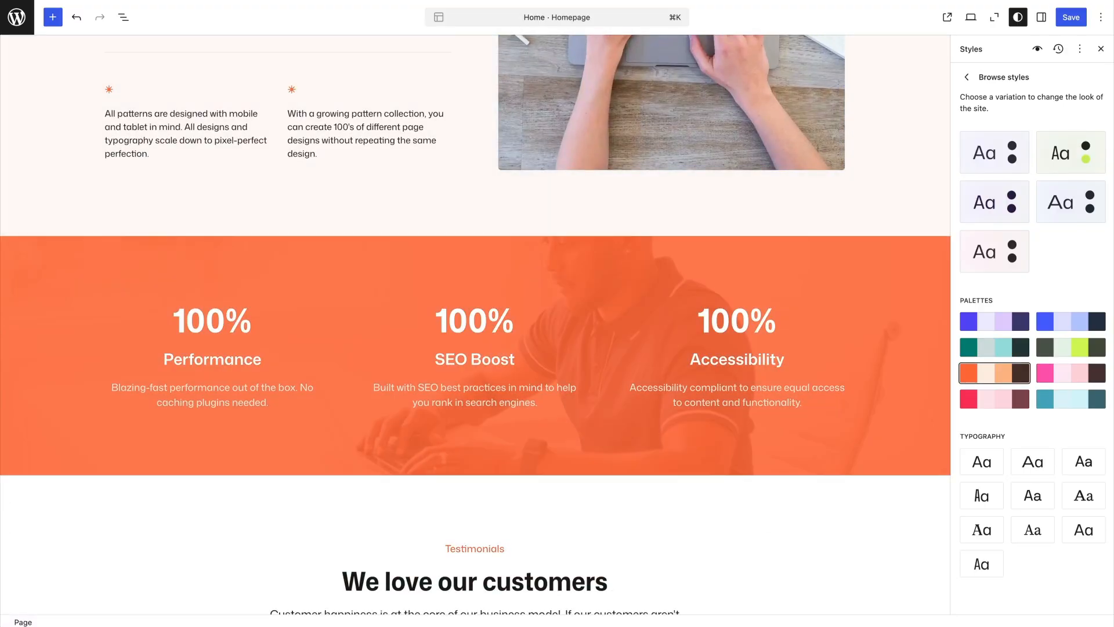
pyautogui.click(995, 347)
pyautogui.scroll(6, 475, 325)
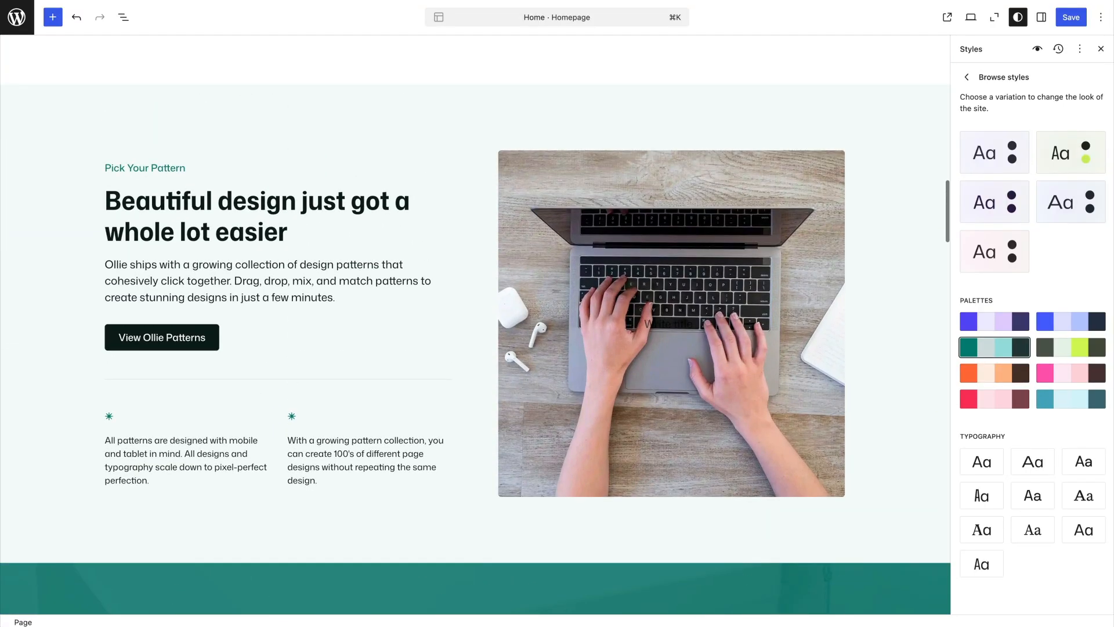
# Apply the blue and navy color palette and review the homepage up to its hero section
pyautogui.click(1071, 322)
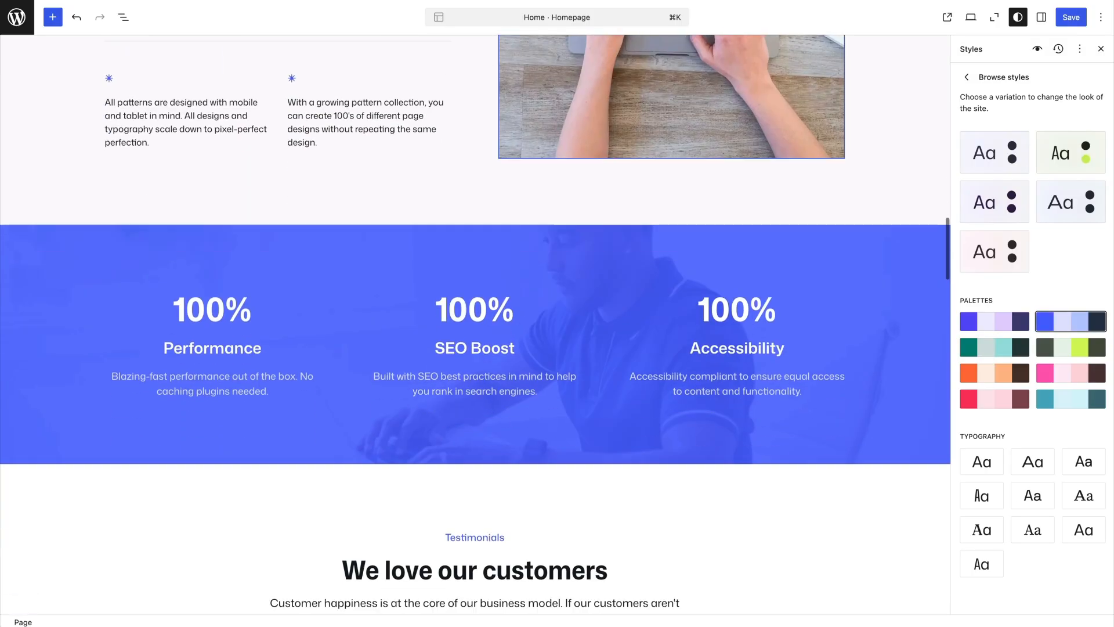
pyautogui.scroll(12, 474, 325)
pyautogui.scroll(15, 475, 325)
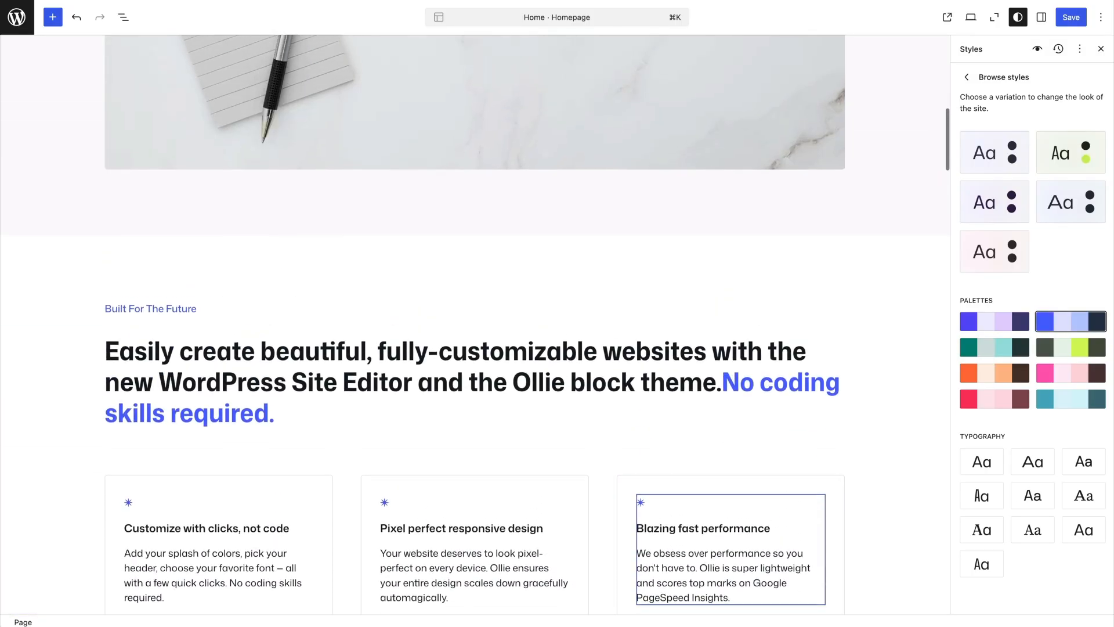
pyautogui.scroll(2, 475, 326)
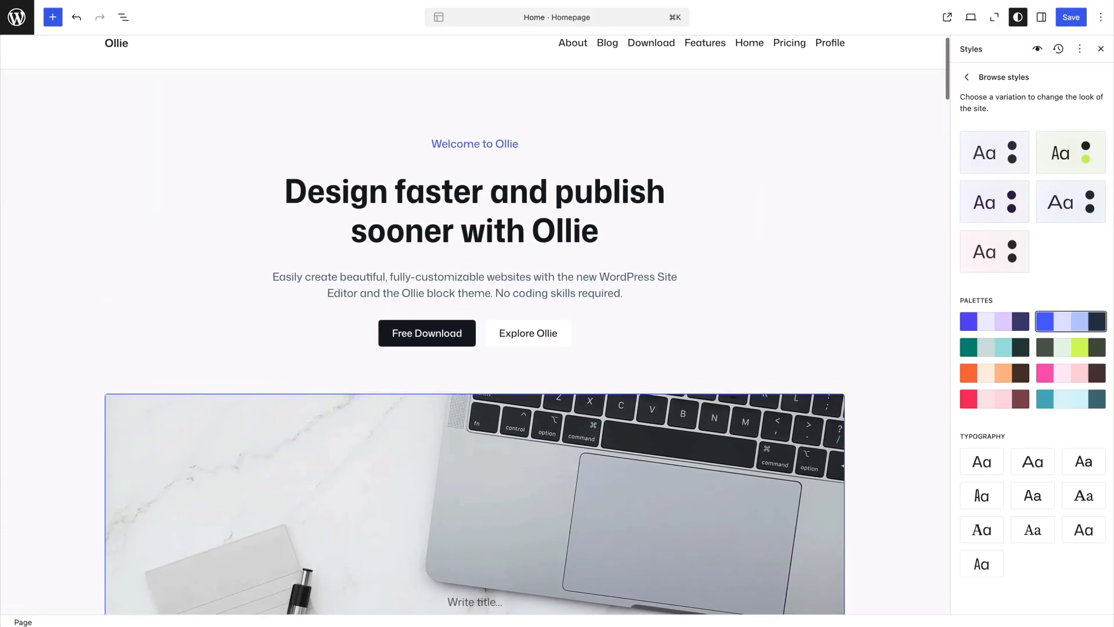
pyautogui.scroll(-2, 474, 325)
pyautogui.scroll(1, 342, 325)
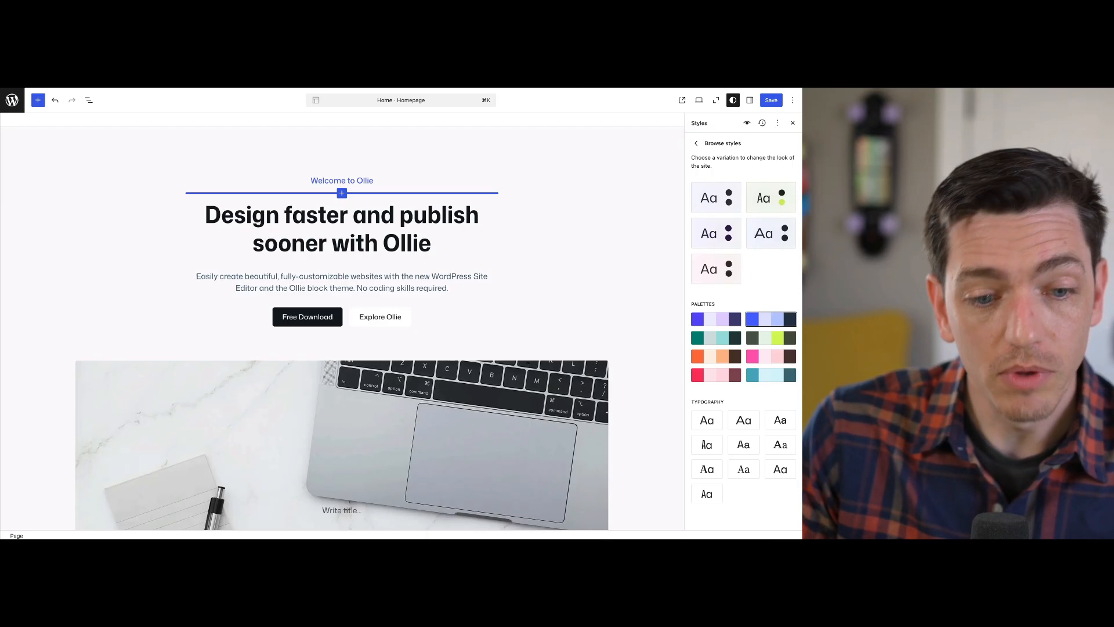
pyautogui.scroll(-1, 360, 249)
# Compare the red, light teal, lime, pink and orange palettes on the homepage and reselect the blue and navy palette
pyautogui.click(717, 356)
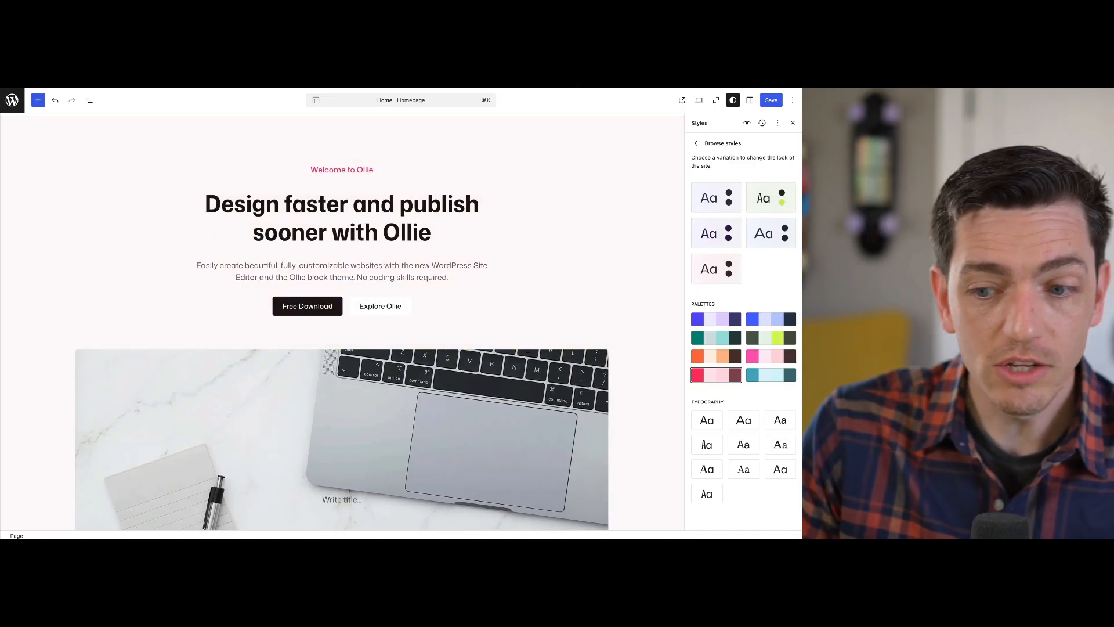
pyautogui.click(772, 374)
pyautogui.scroll(-1, 342, 321)
pyautogui.scroll(-6, 343, 321)
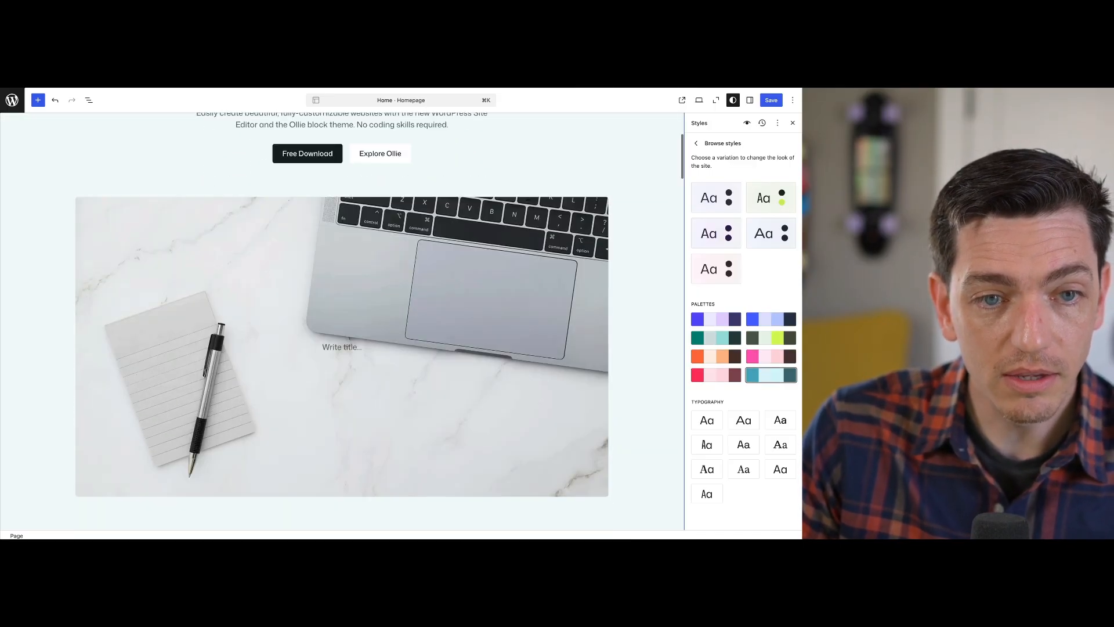
pyautogui.scroll(-5, 342, 321)
pyautogui.scroll(4, 342, 321)
pyautogui.click(771, 338)
pyautogui.click(772, 357)
pyautogui.click(716, 356)
pyautogui.click(771, 320)
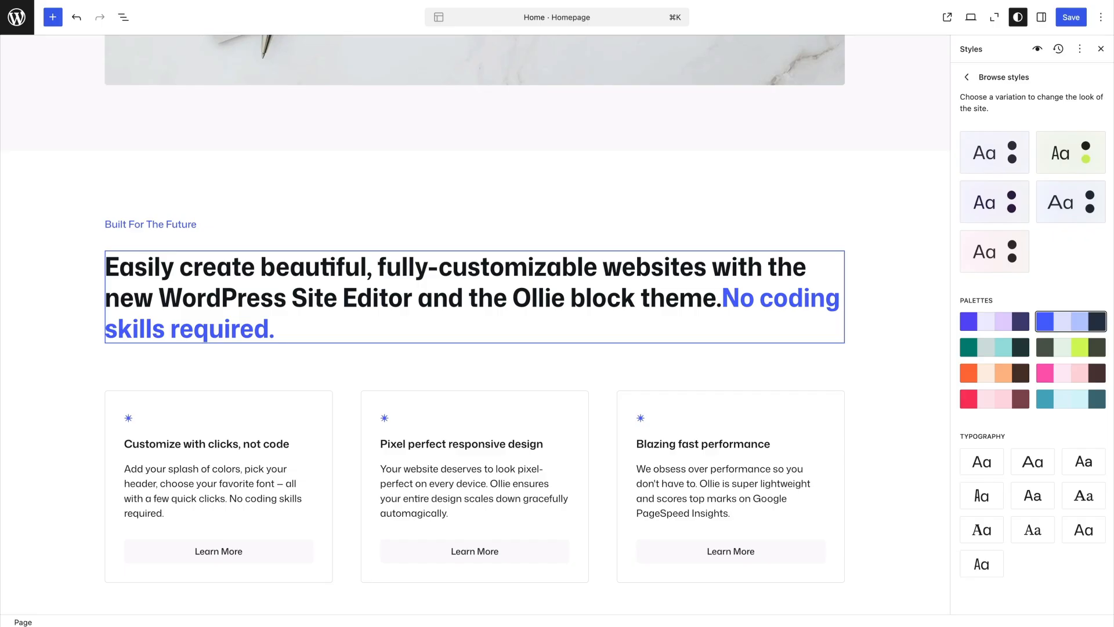
# Add the missing space before "No coding skills required." in the Built For The Future section's heading
pyautogui.click(722, 299)
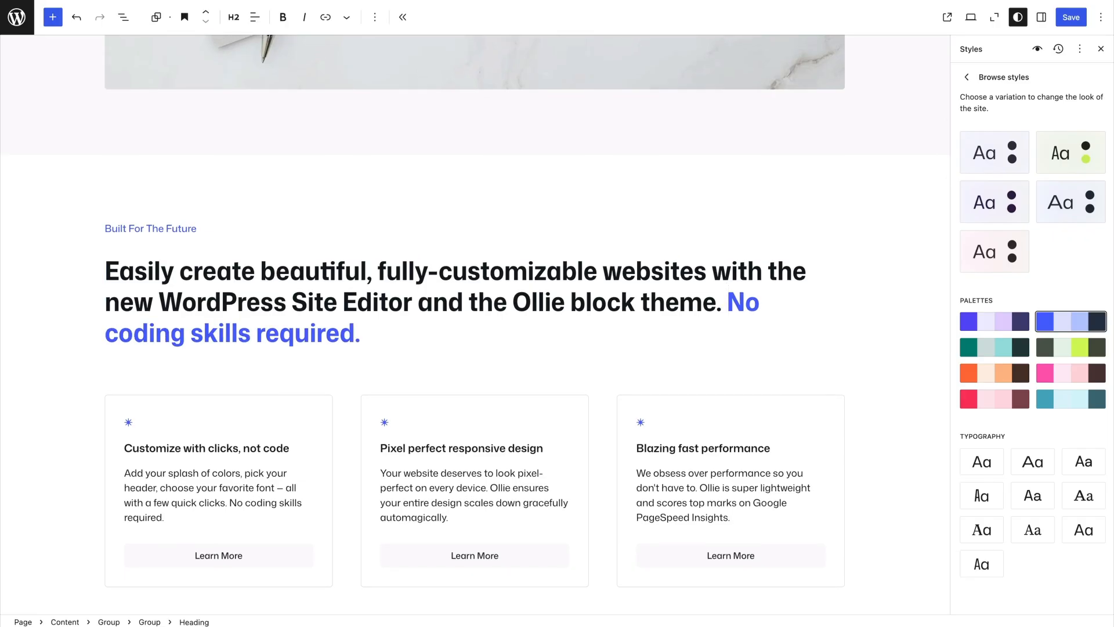
pyautogui.scroll(-3, 476, 313)
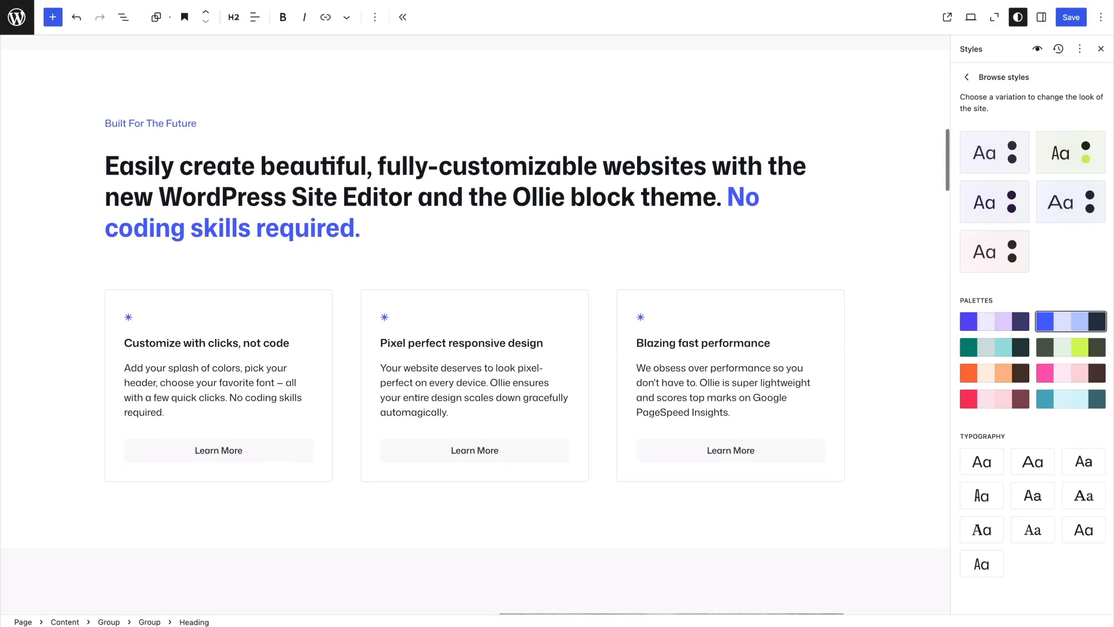
# Try several typography presets on the homepage, including wide, narrow, serif and Space Grotesk fonts
pyautogui.click(1033, 462)
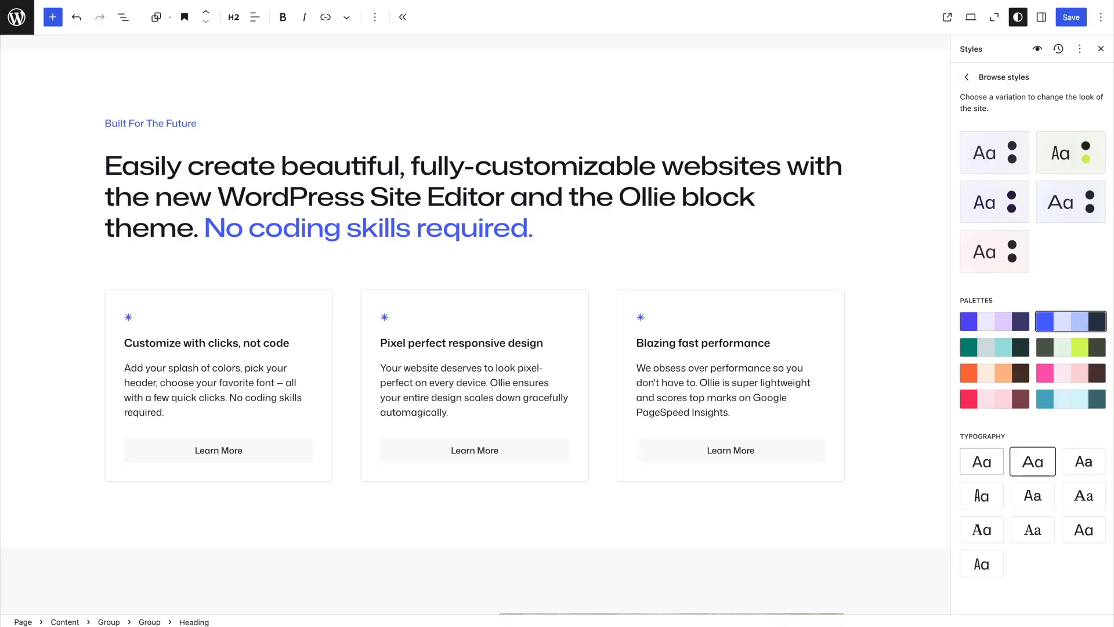
pyautogui.click(982, 462)
pyautogui.click(982, 496)
pyautogui.click(1033, 496)
pyautogui.click(1033, 530)
pyautogui.click(982, 530)
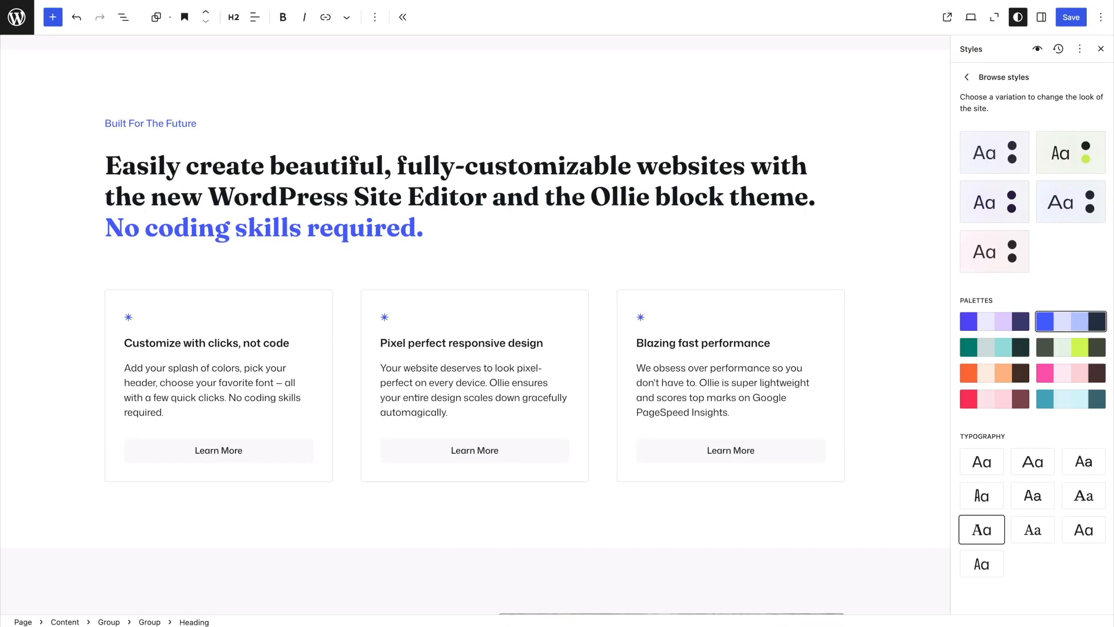
pyautogui.click(1083, 462)
pyautogui.click(1033, 496)
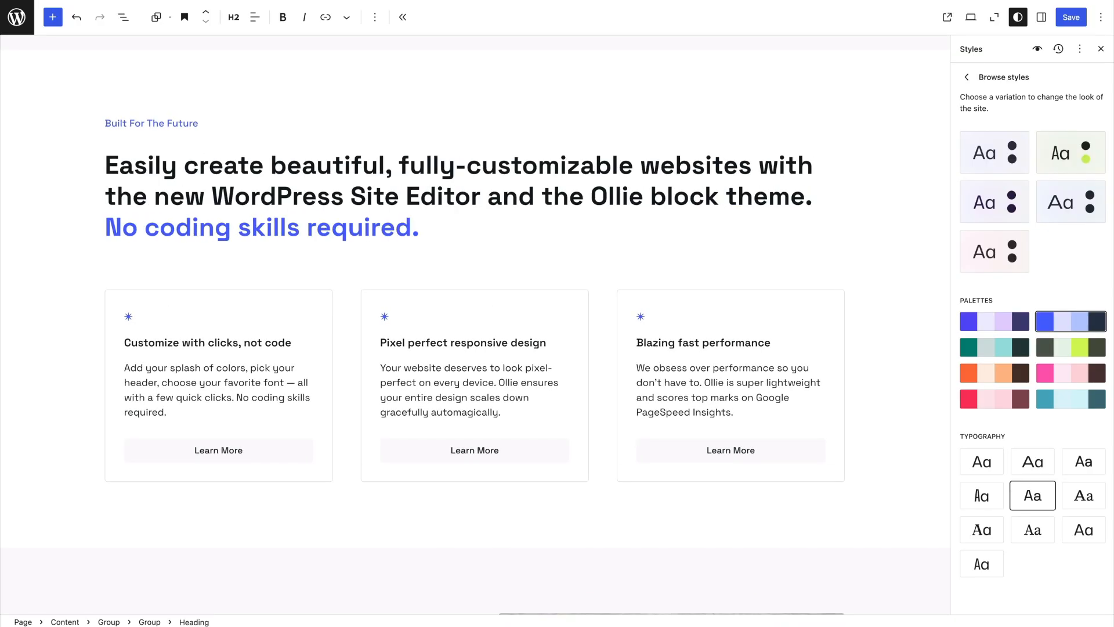
# Apply the DM Sans typography preset and open the global Typography settings
pyautogui.click(1084, 461)
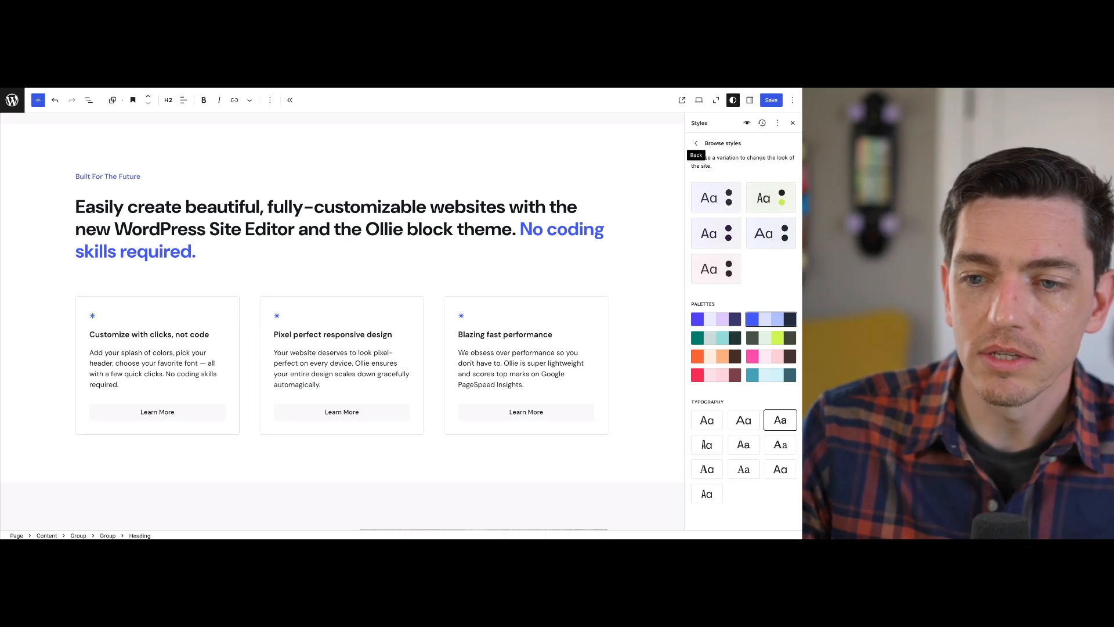
pyautogui.click(696, 143)
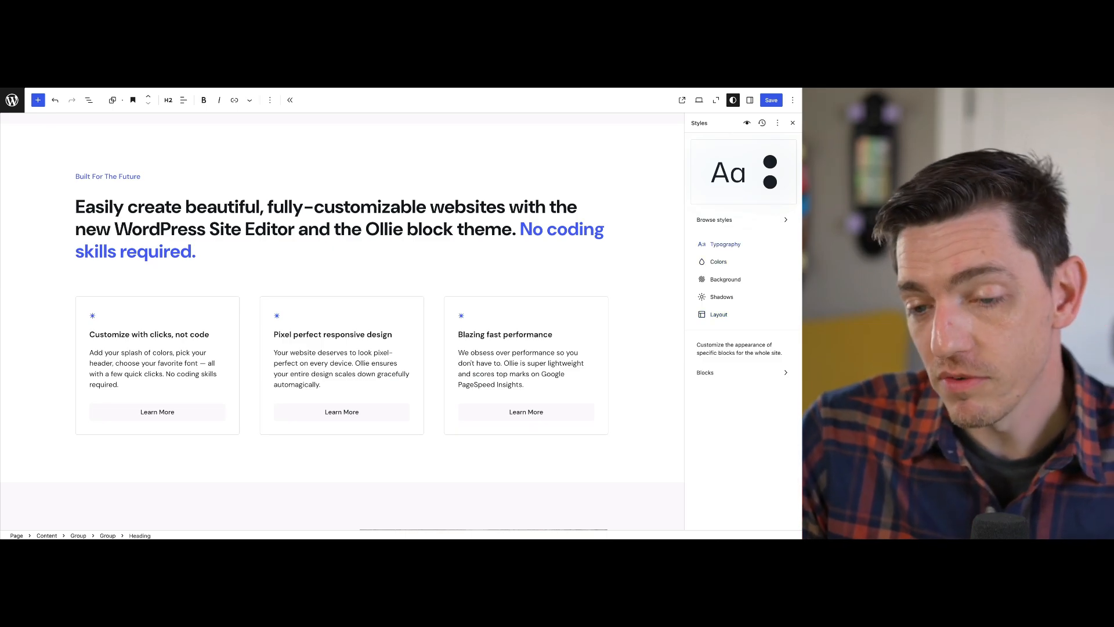
pyautogui.click(725, 243)
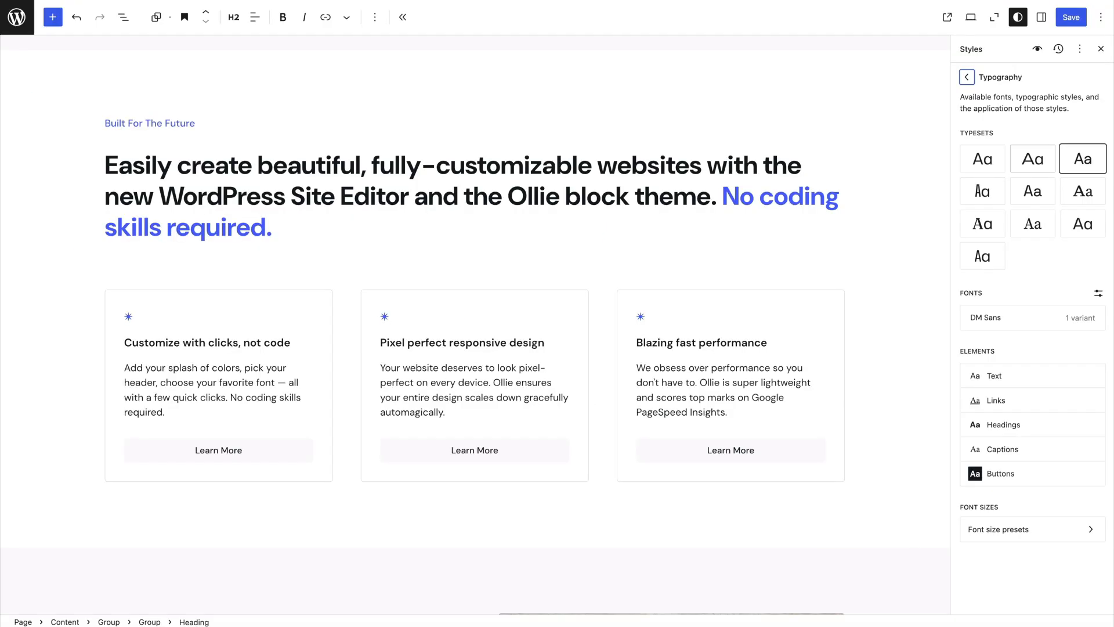
# Compare several typesets, including Mona Sans Expanded, on the homepage heading and reselect the DM Sans typeset, Preset 2
pyautogui.click(1033, 159)
pyautogui.click(982, 159)
pyautogui.click(1033, 192)
pyautogui.click(983, 192)
pyautogui.click(1033, 192)
pyautogui.click(1083, 191)
pyautogui.click(1083, 159)
pyautogui.click(1033, 159)
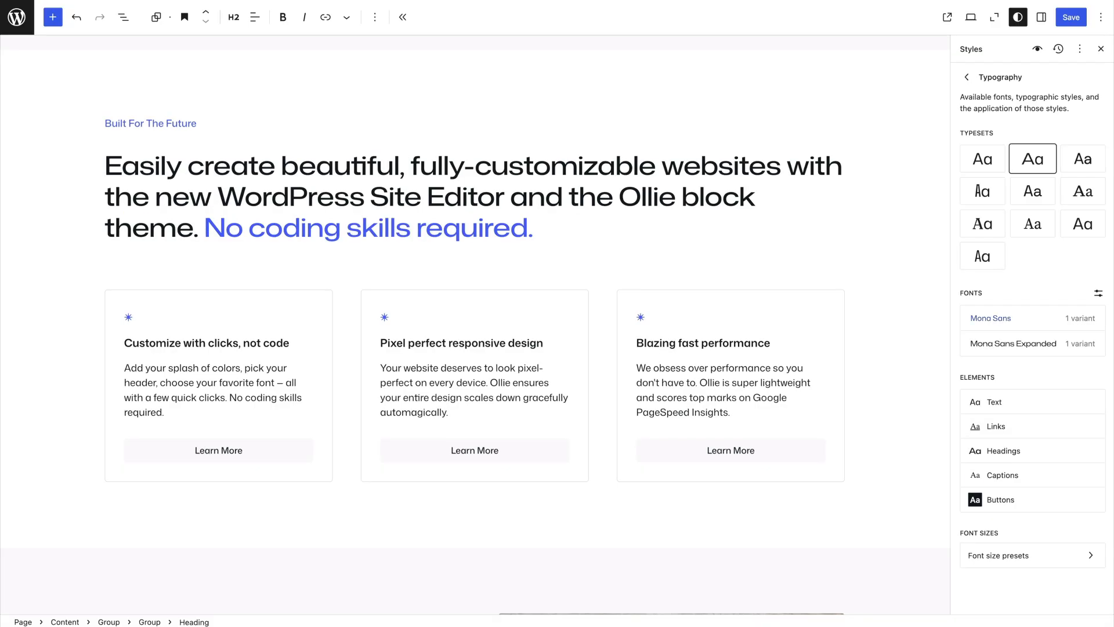
pyautogui.click(1083, 159)
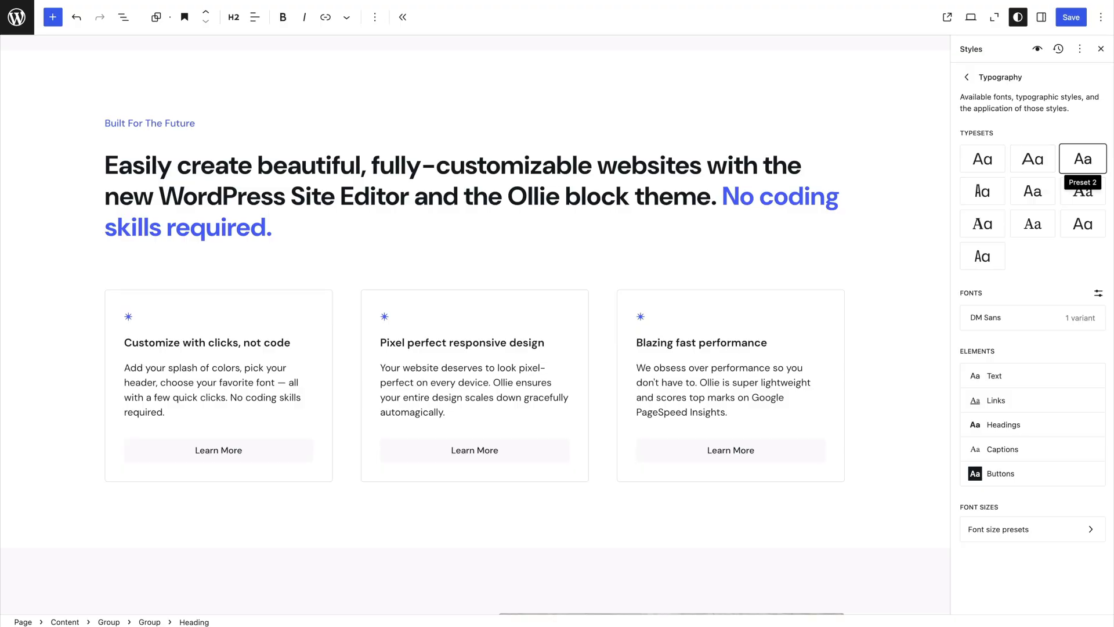
# Try the Space Grotesk and Mona Sans Narrow typesets and switch back to DM Sans
pyautogui.click(1033, 191)
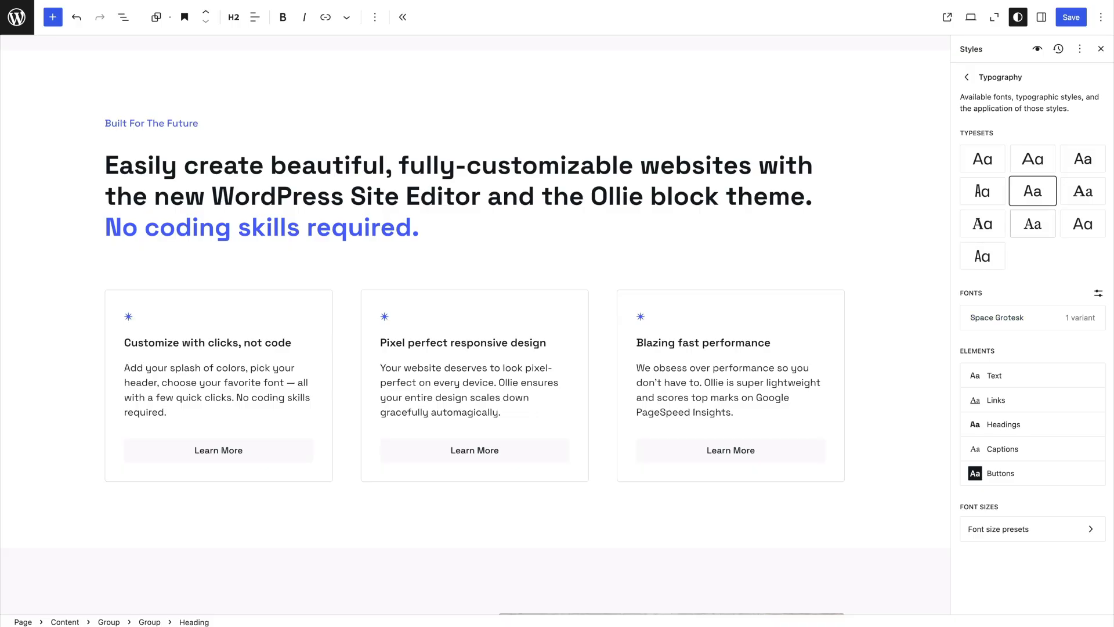
pyautogui.click(1034, 224)
pyautogui.click(983, 256)
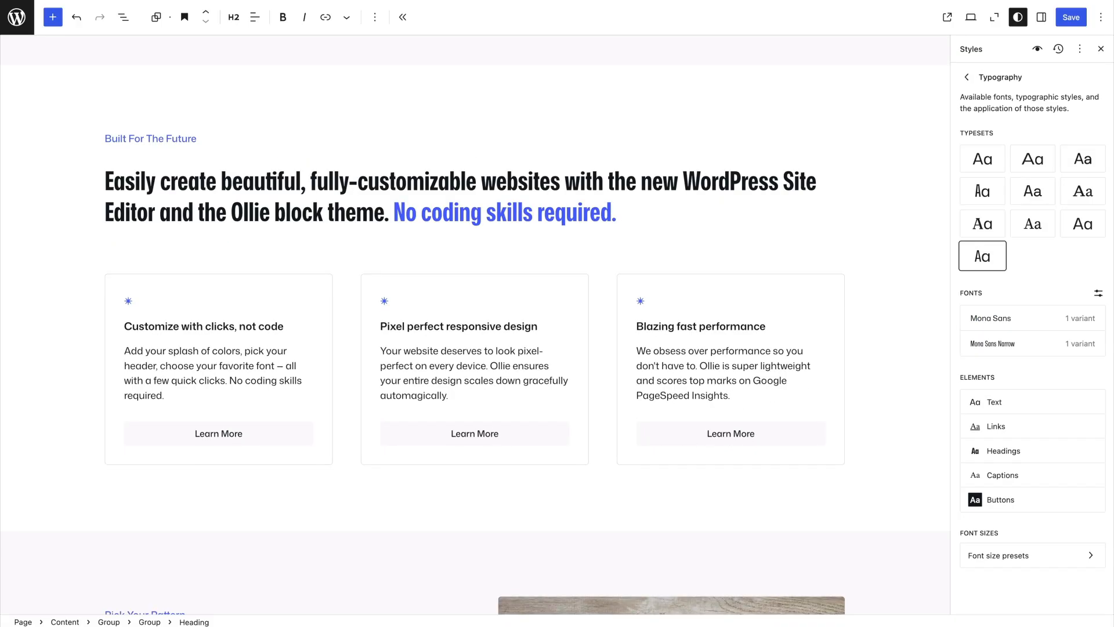
pyautogui.click(1083, 158)
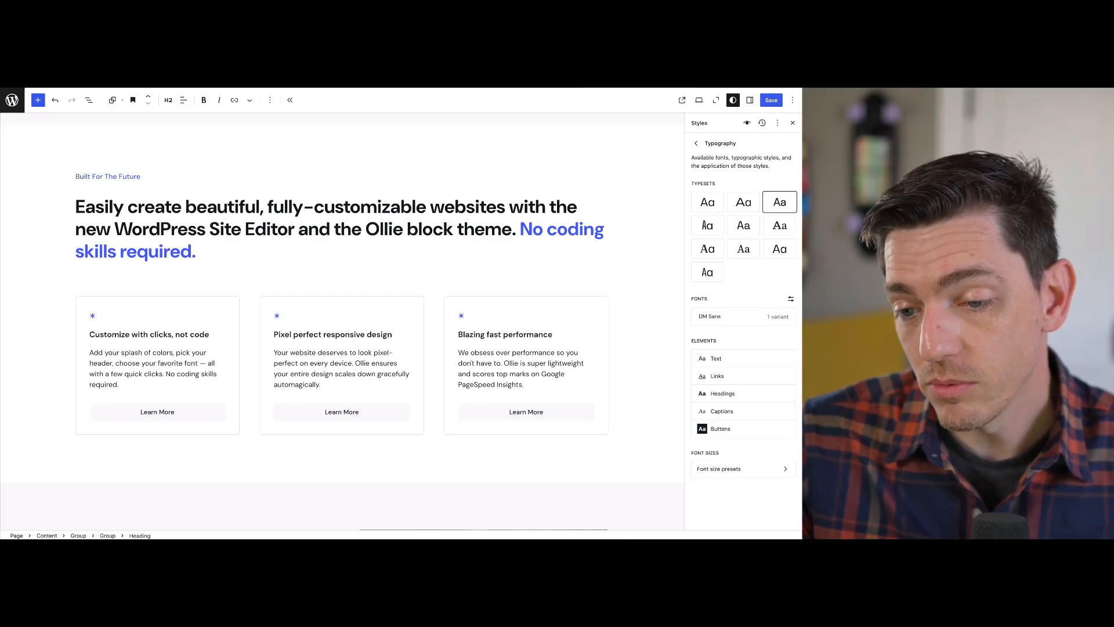
# Open the font library, browse the Google Fonts available to install and look at the AR One Sans variants
pyautogui.click(791, 298)
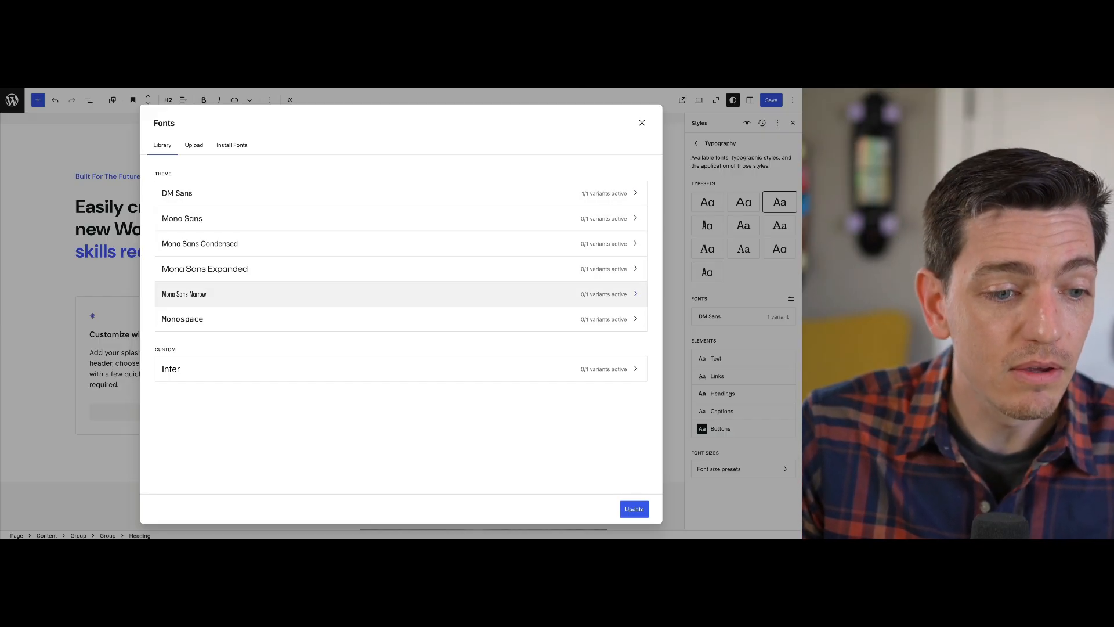
pyautogui.click(232, 145)
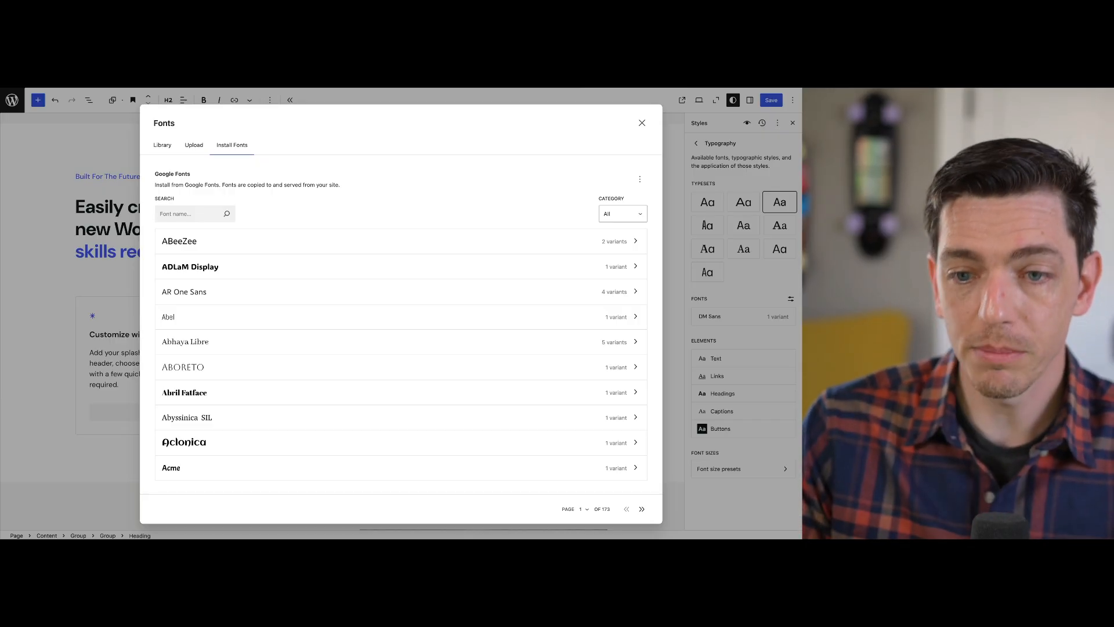
pyautogui.click(401, 291)
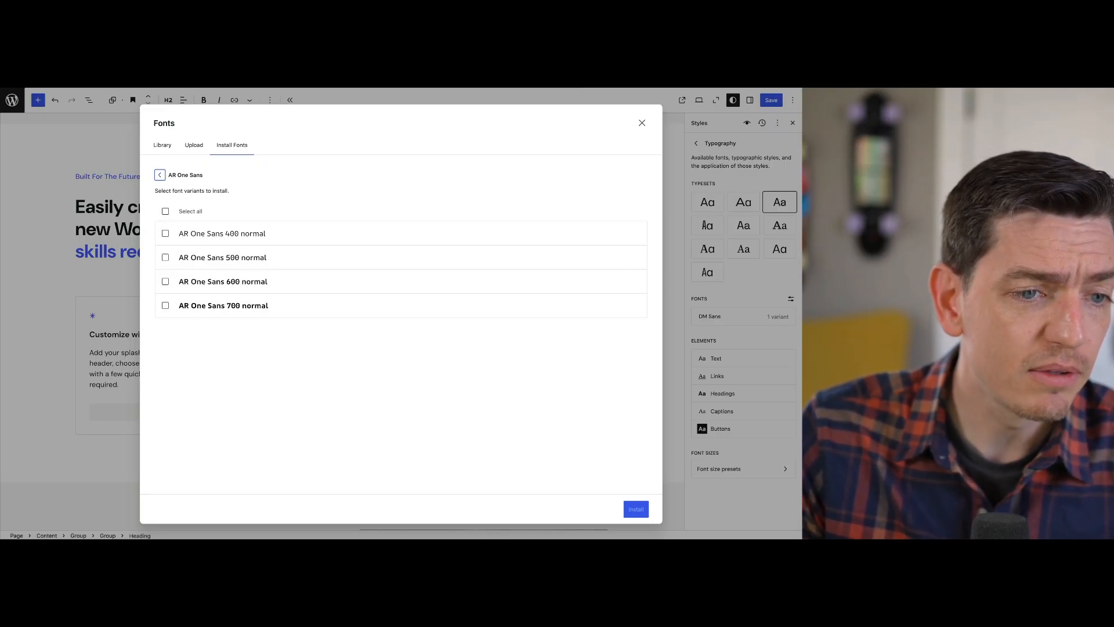
pyautogui.click(159, 174)
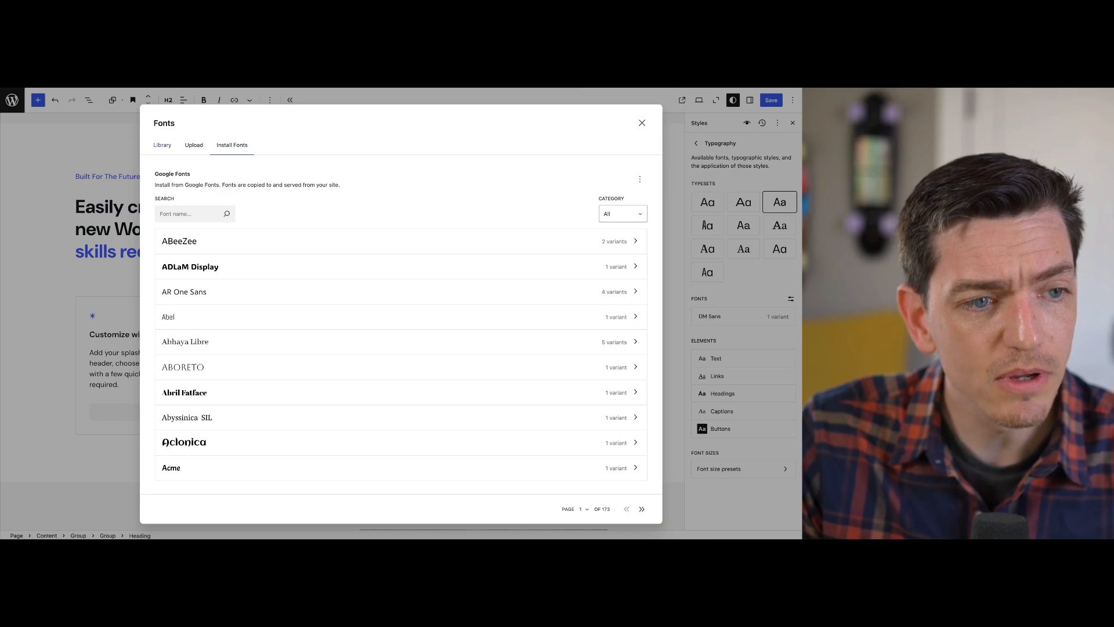
# Activate all variants of the Mona Sans theme font in the font library and close the library
pyautogui.click(162, 145)
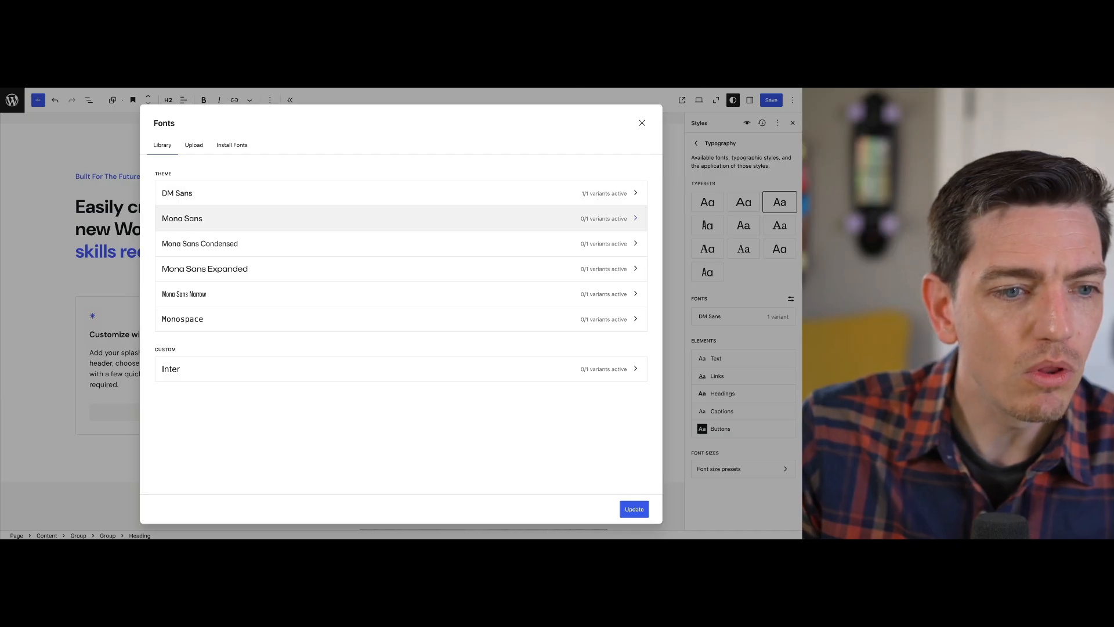
pyautogui.click(401, 218)
pyautogui.click(165, 211)
pyautogui.click(635, 509)
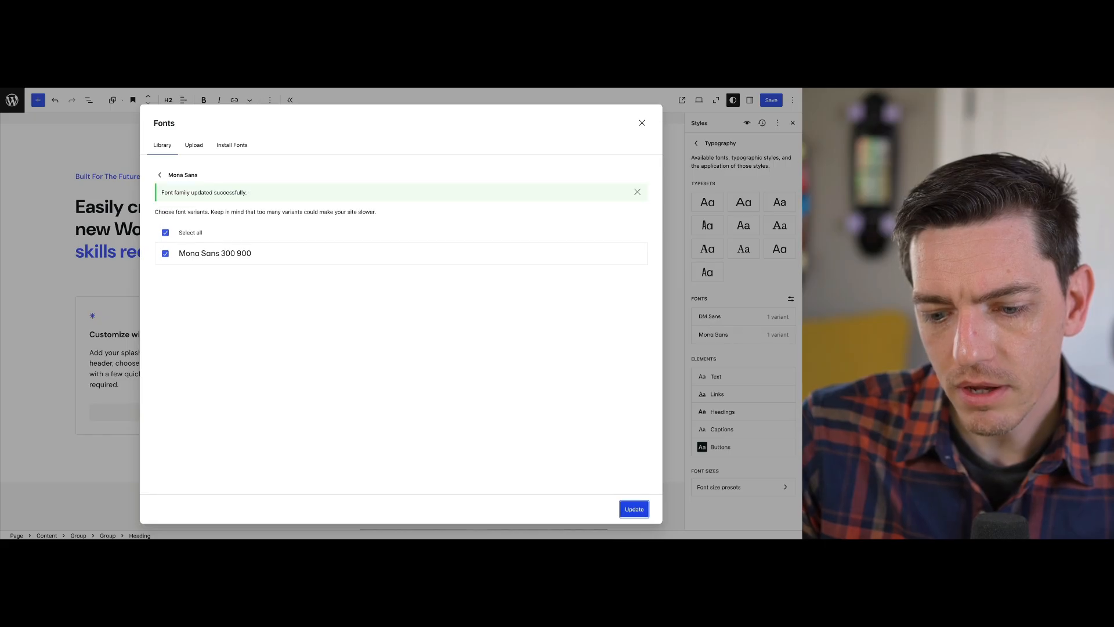
pyautogui.click(642, 122)
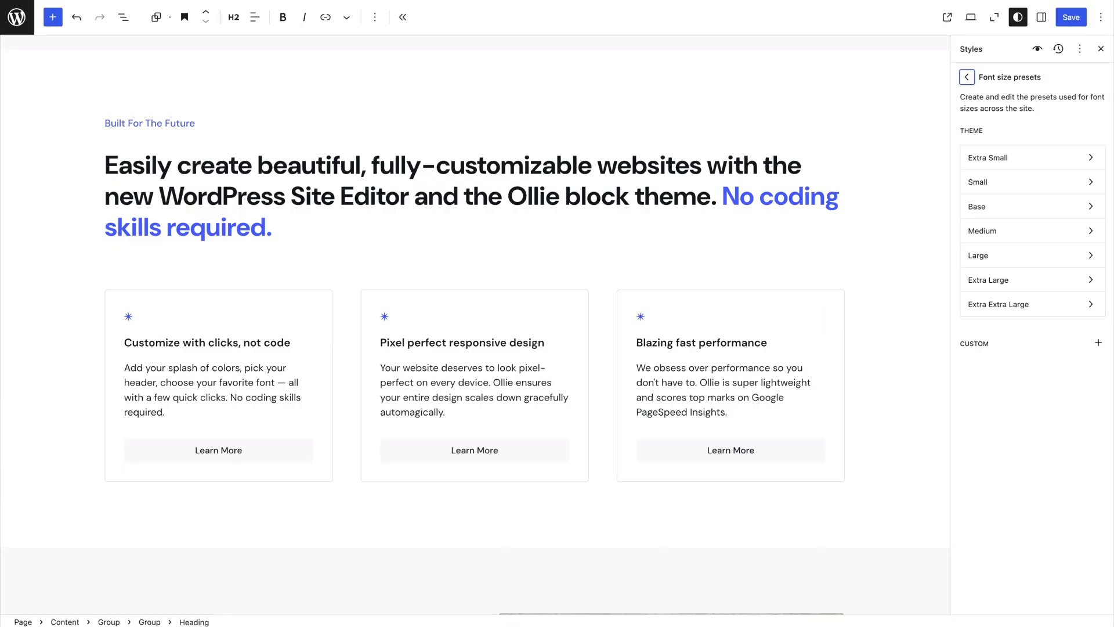
# Select the "Easily create beautiful" heading on the homepage and open its block style settings
pyautogui.click(415, 197)
pyautogui.scroll(-1, 415, 197)
pyautogui.scroll(2, 414, 196)
pyautogui.click(273, 215)
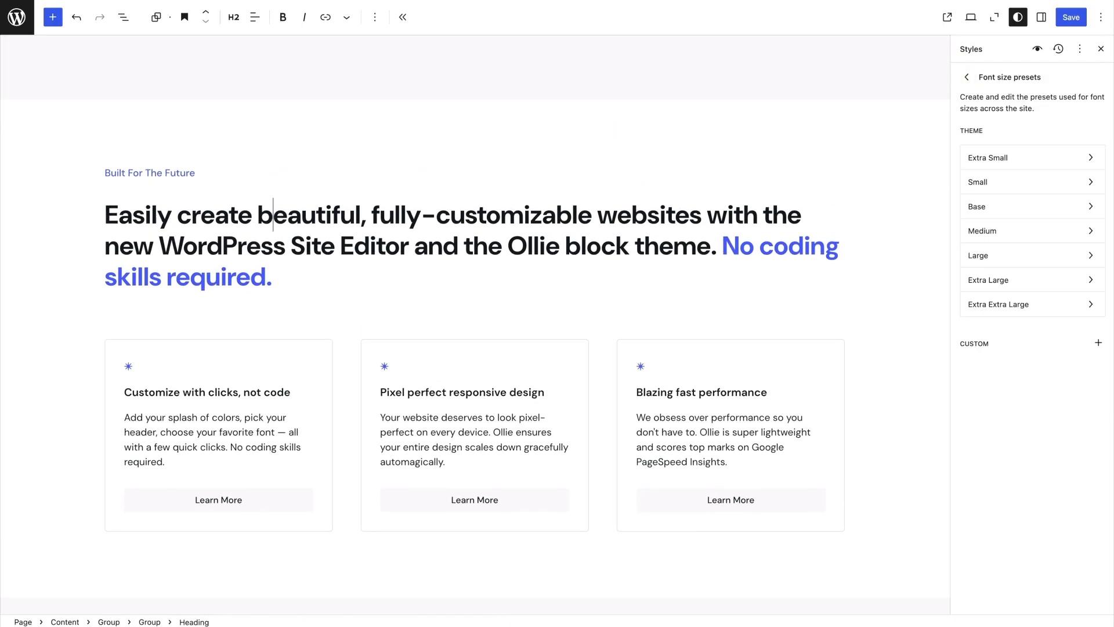
pyautogui.click(1042, 17)
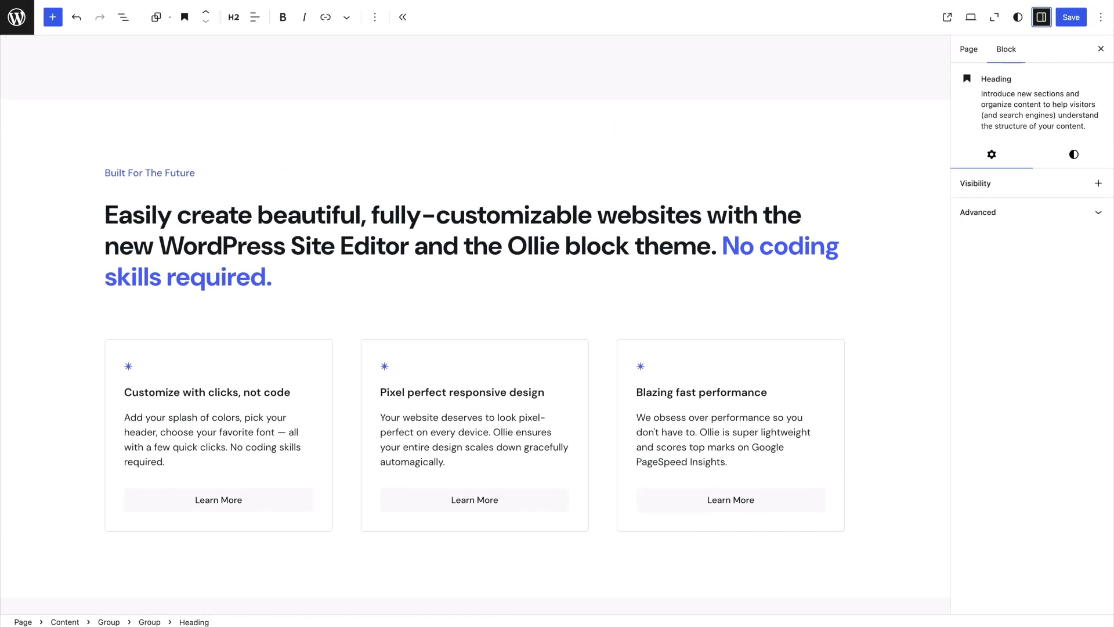
pyautogui.click(1075, 154)
pyautogui.scroll(-2, 474, 325)
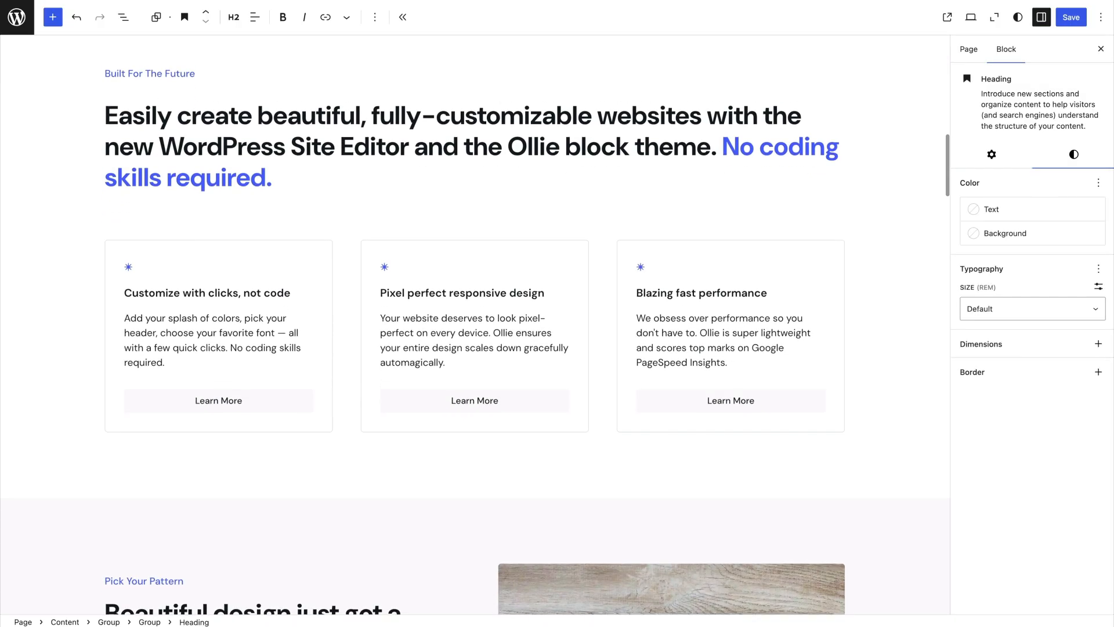
pyautogui.scroll(1, 474, 325)
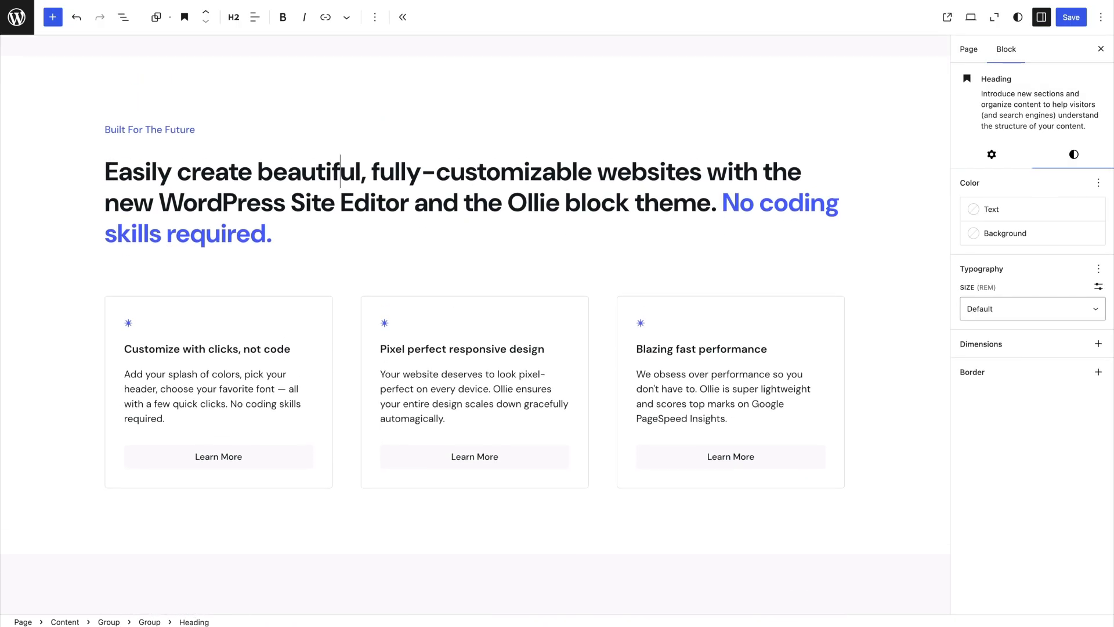
# Try the Extra Small, Small, Base and Medium font sizes on the heading and restore its Default size
pyautogui.click(1033, 309)
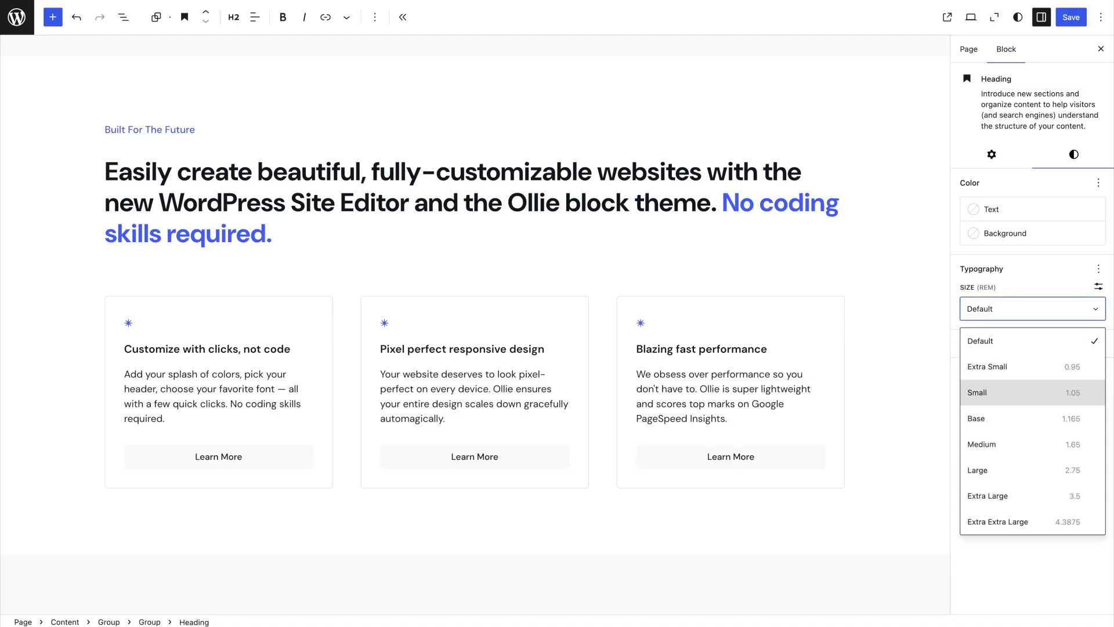
pyautogui.press('Return')
pyautogui.click(1033, 308)
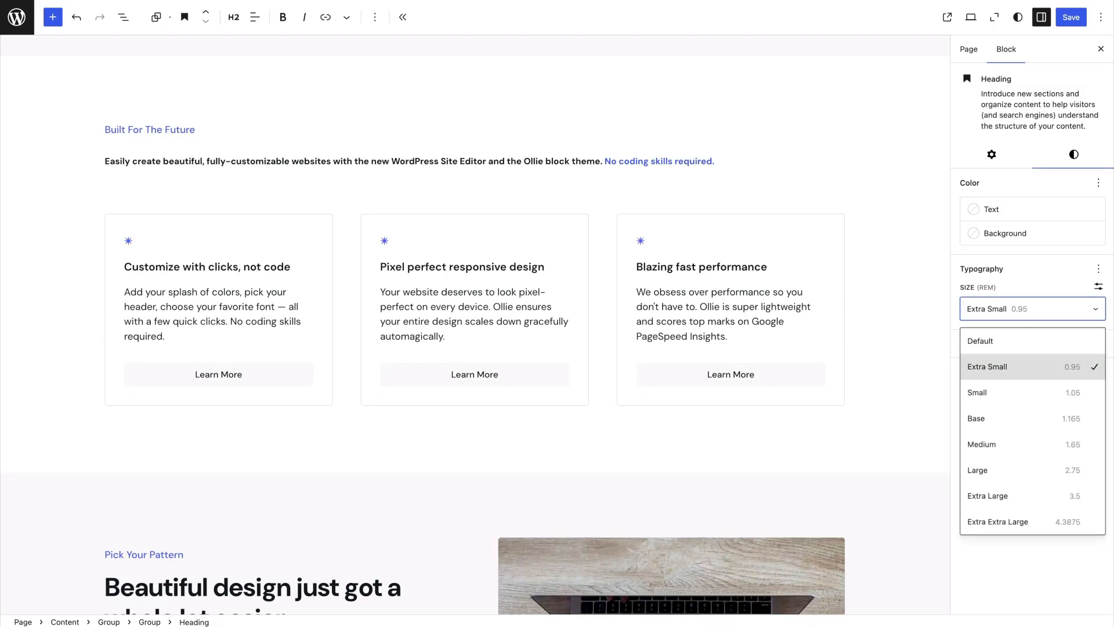
pyautogui.click(1033, 393)
pyautogui.click(1033, 309)
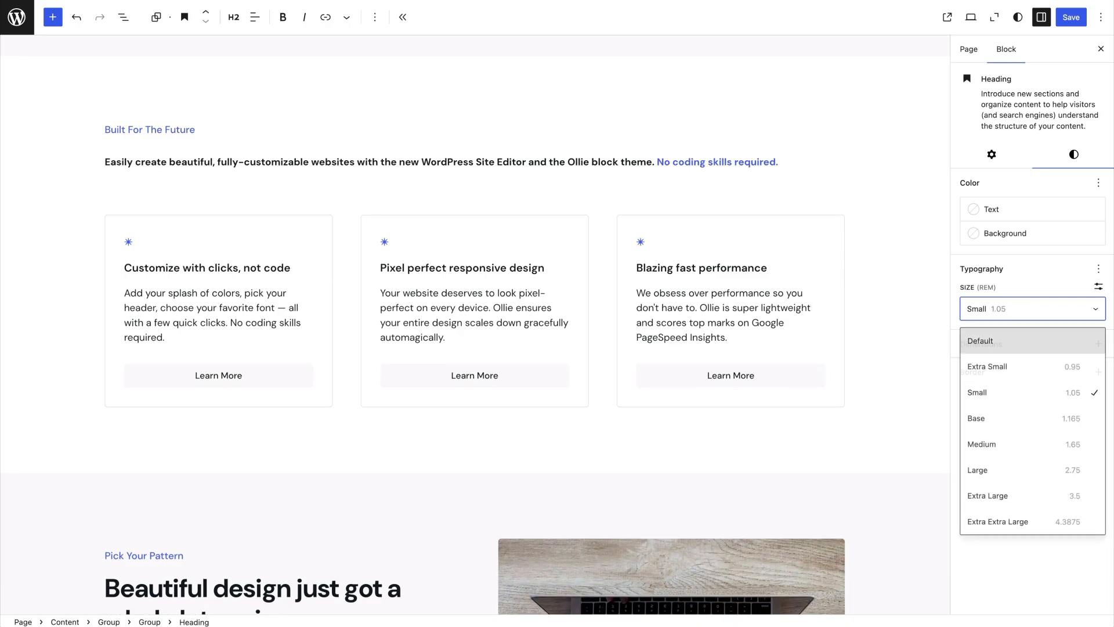
pyautogui.click(1033, 418)
pyautogui.click(1033, 309)
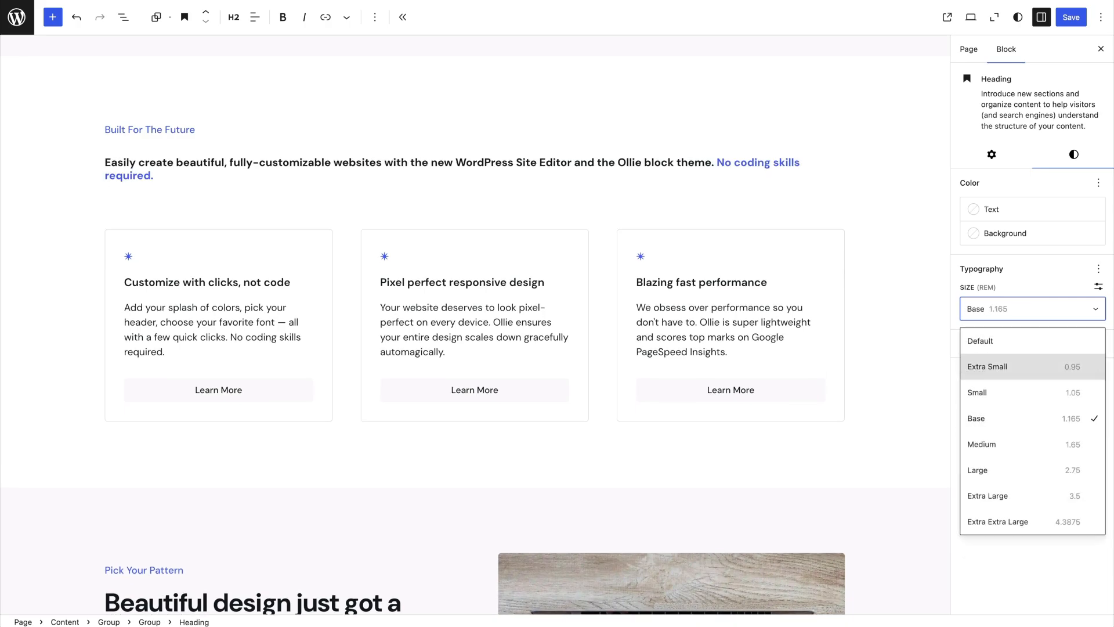
pyautogui.click(1033, 445)
pyautogui.click(1033, 308)
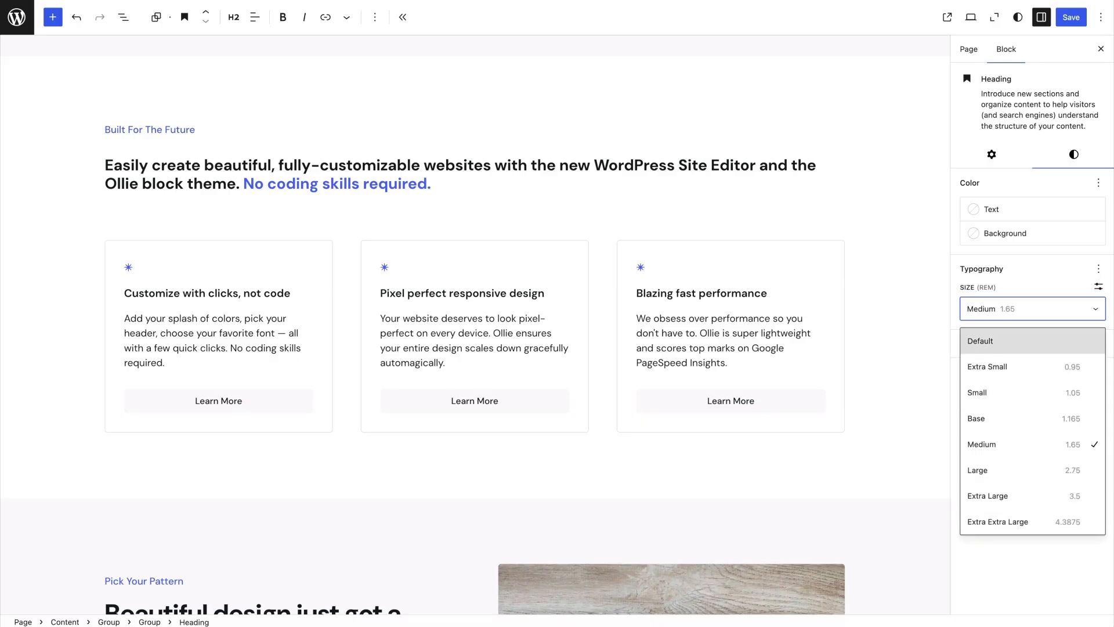
pyautogui.click(1033, 341)
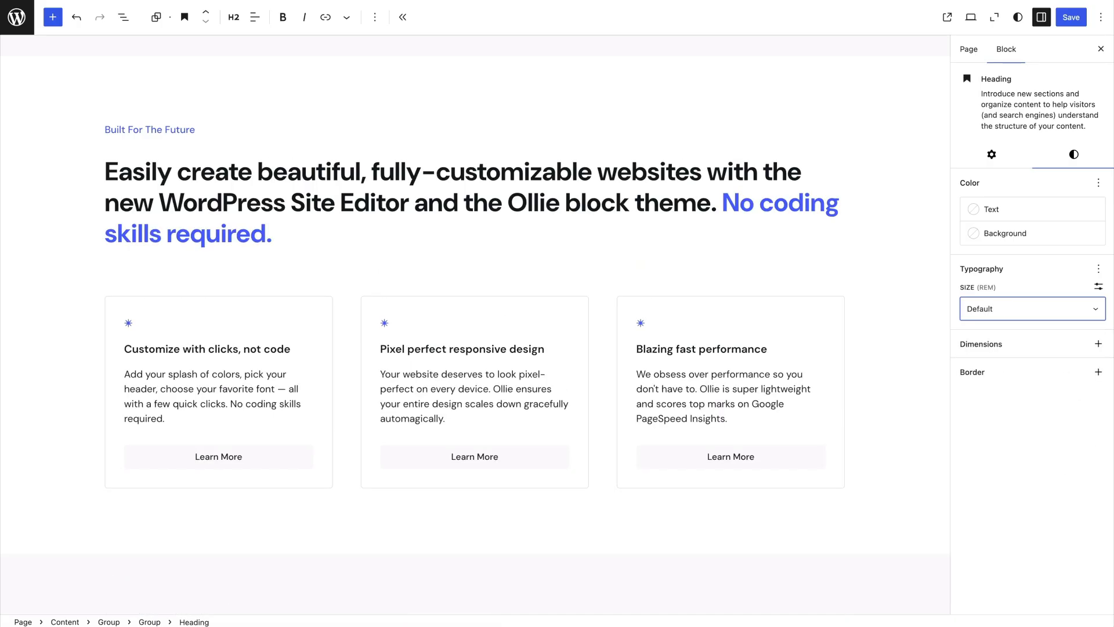
# Return to the global Typography styles and open the Extra Large preset under the font size presets
pyautogui.click(1018, 17)
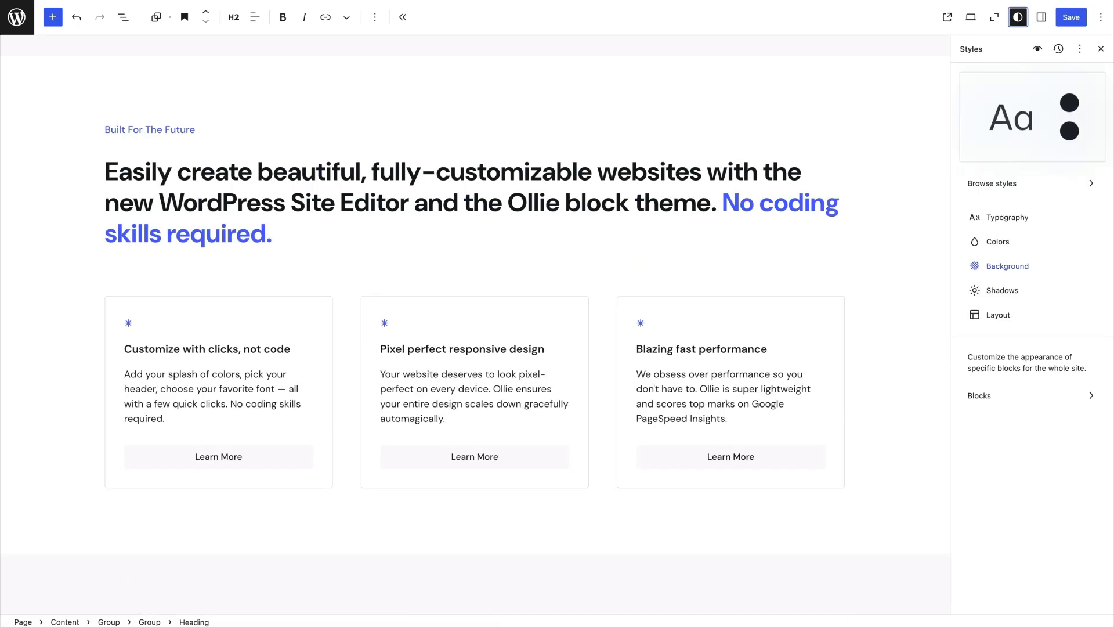
pyautogui.click(1007, 217)
pyautogui.click(1016, 555)
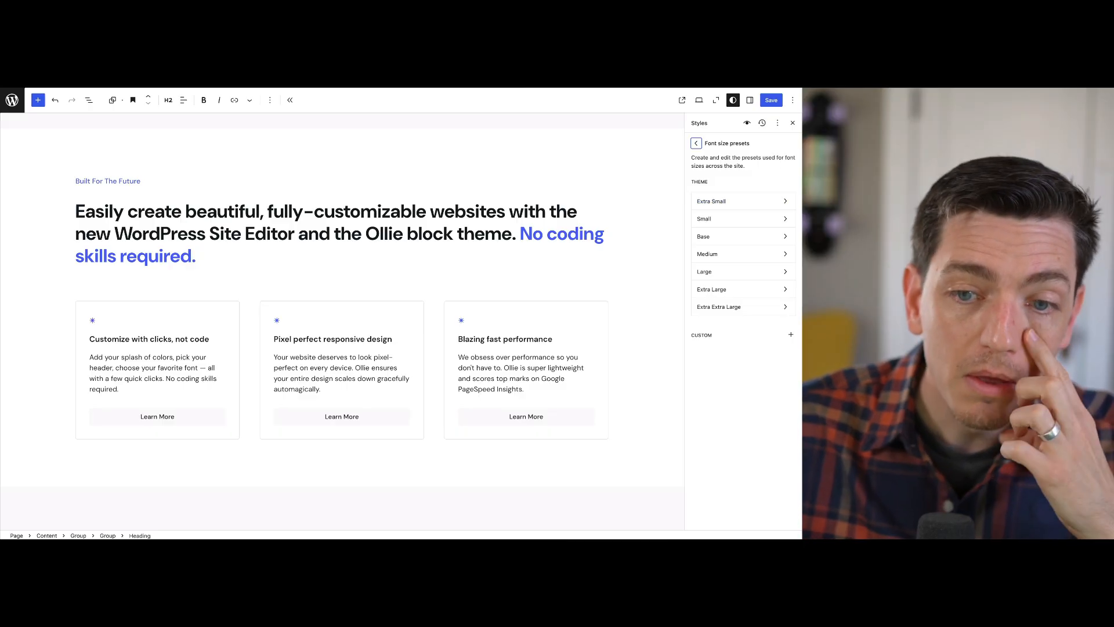
pyautogui.click(496, 211)
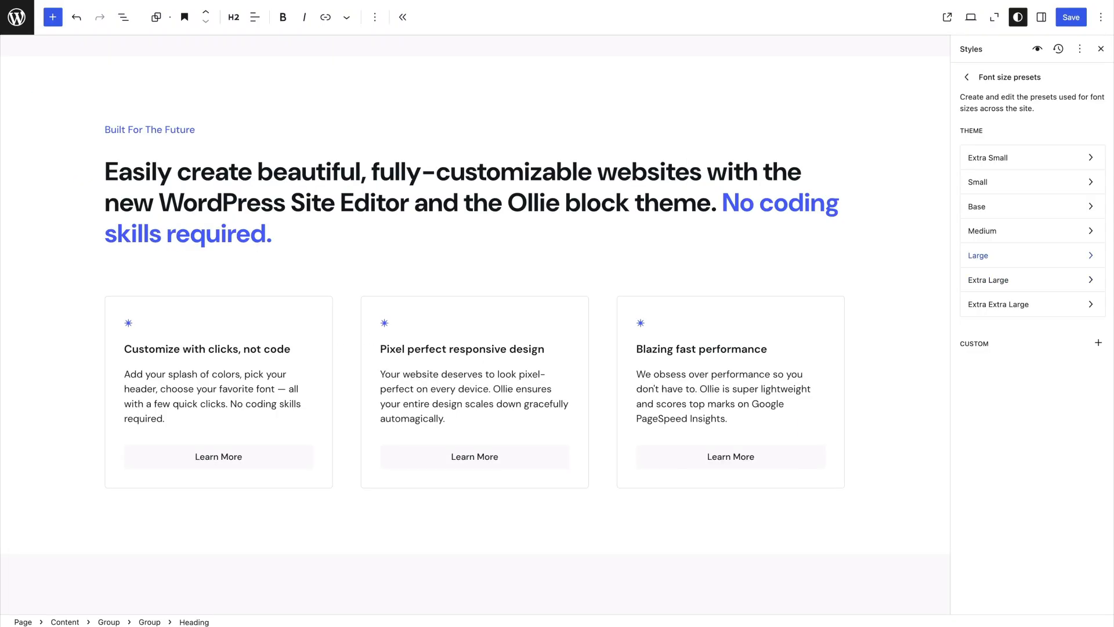
pyautogui.click(988, 280)
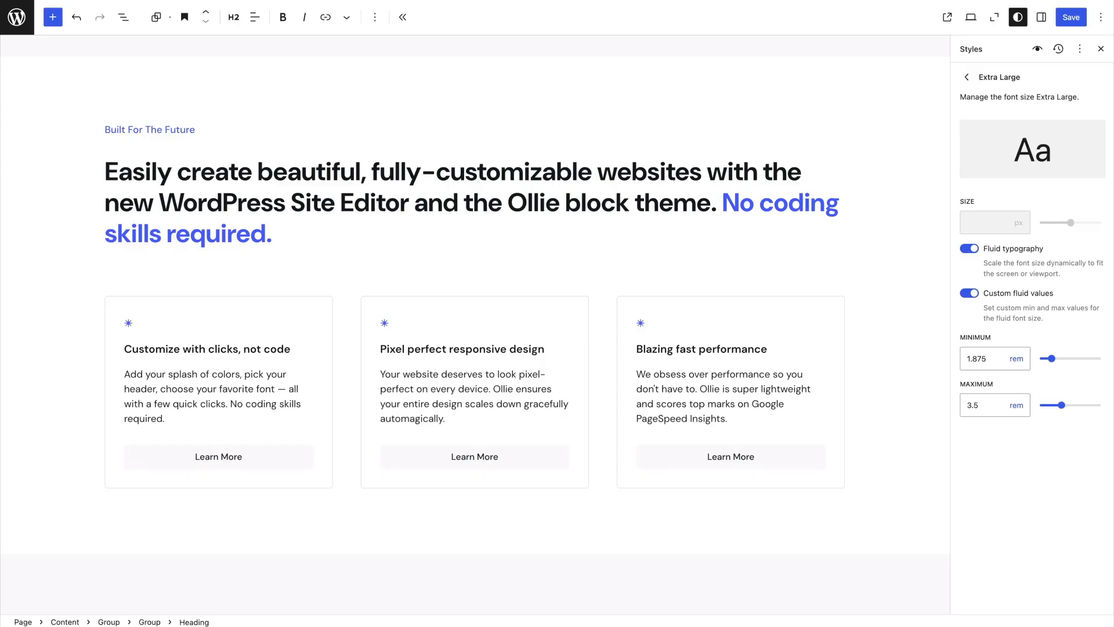
# Preview how the heading scales in the Tablet and Mobile views and return to the Desktop view
pyautogui.click(971, 17)
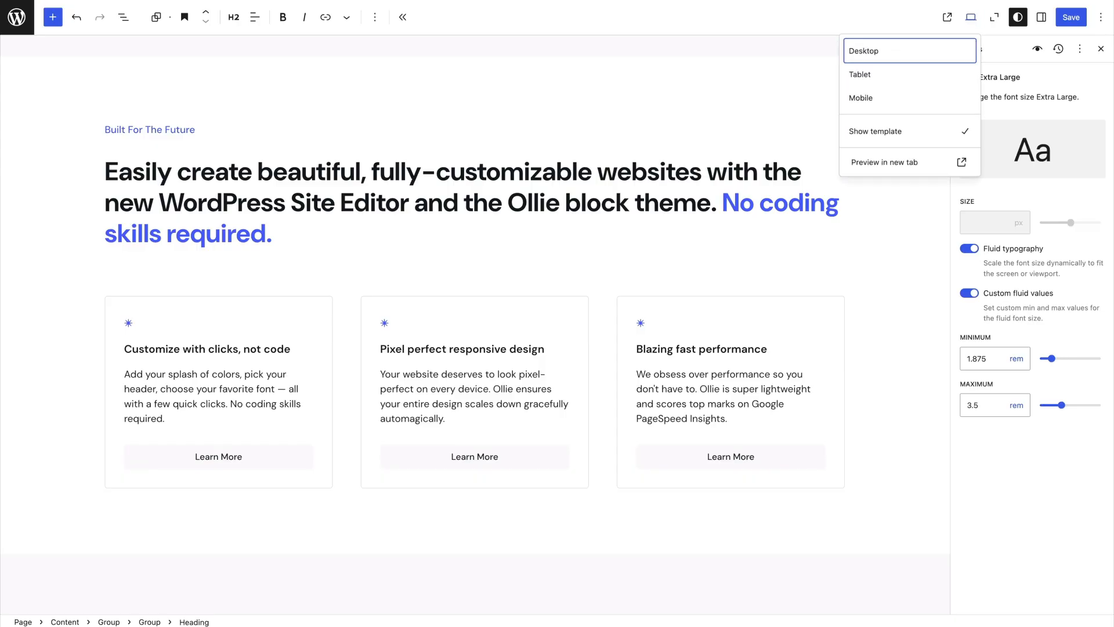
pyautogui.click(860, 74)
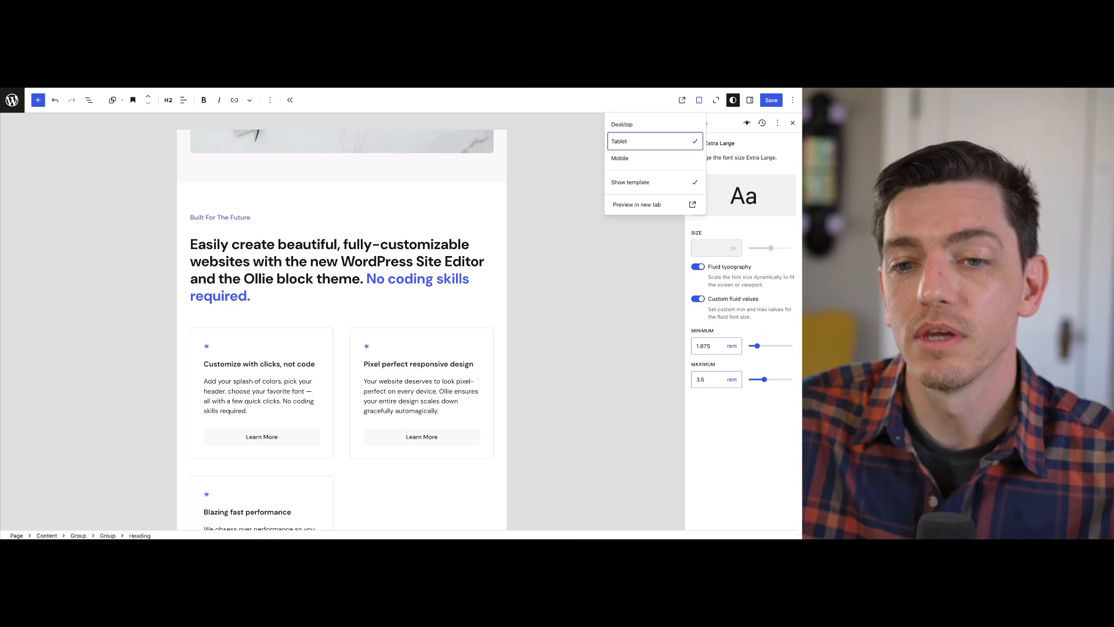
pyautogui.click(621, 159)
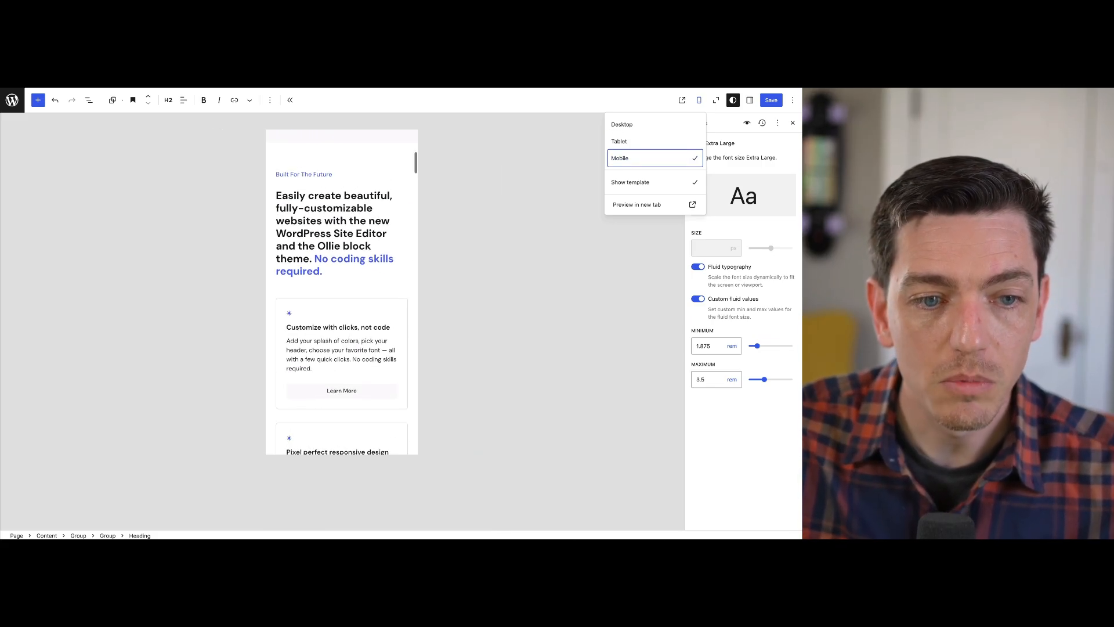
pyautogui.click(621, 124)
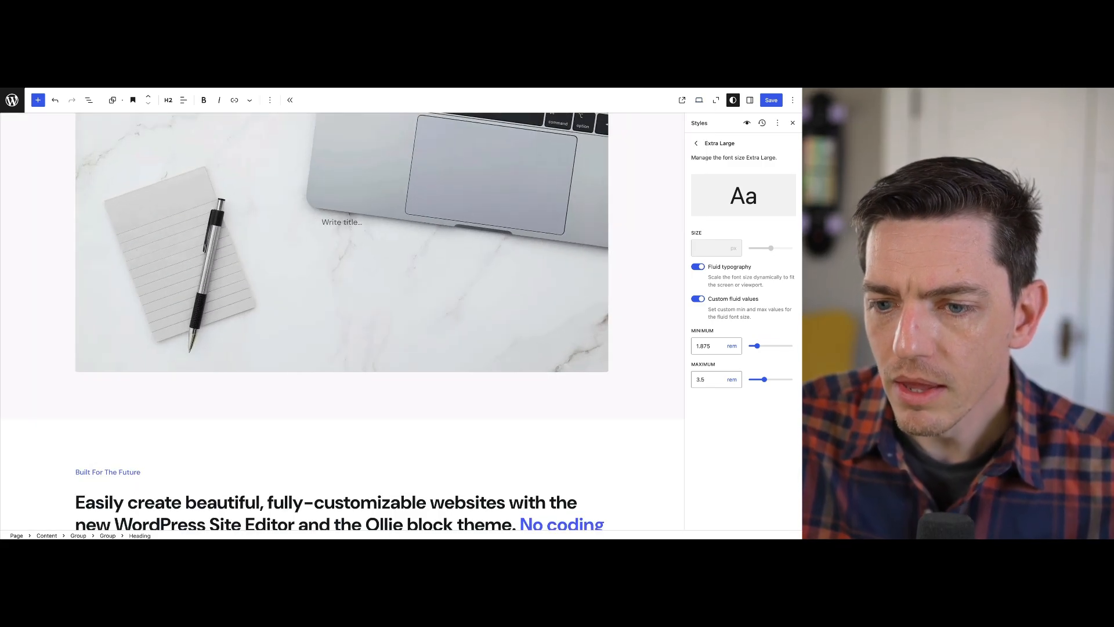
# Set the Large font size preset's maximum fluid value to 2.5 rem and return to the font size presets
pyautogui.scroll(-10, 342, 320)
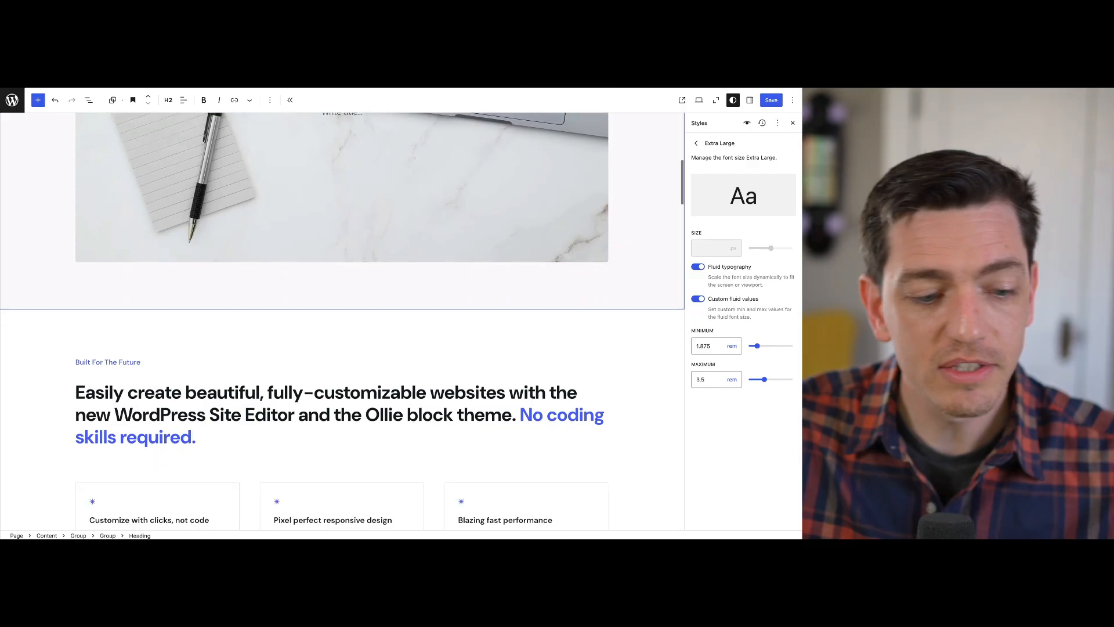
pyautogui.scroll(-1, 343, 319)
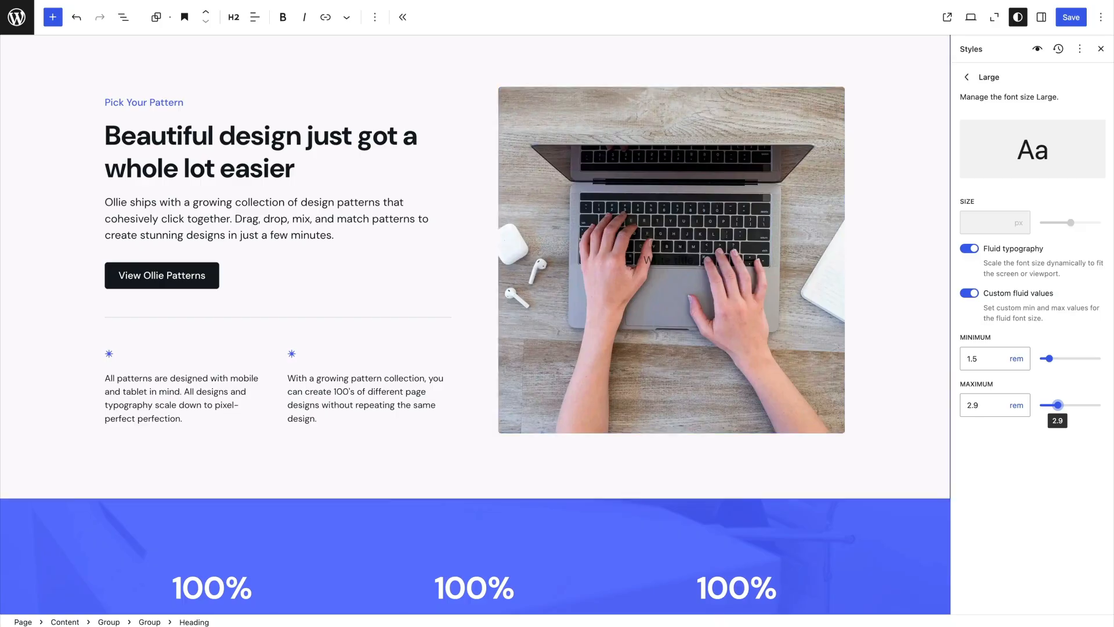
pyautogui.moveTo(1058, 405); pyautogui.dragTo(1056, 405)
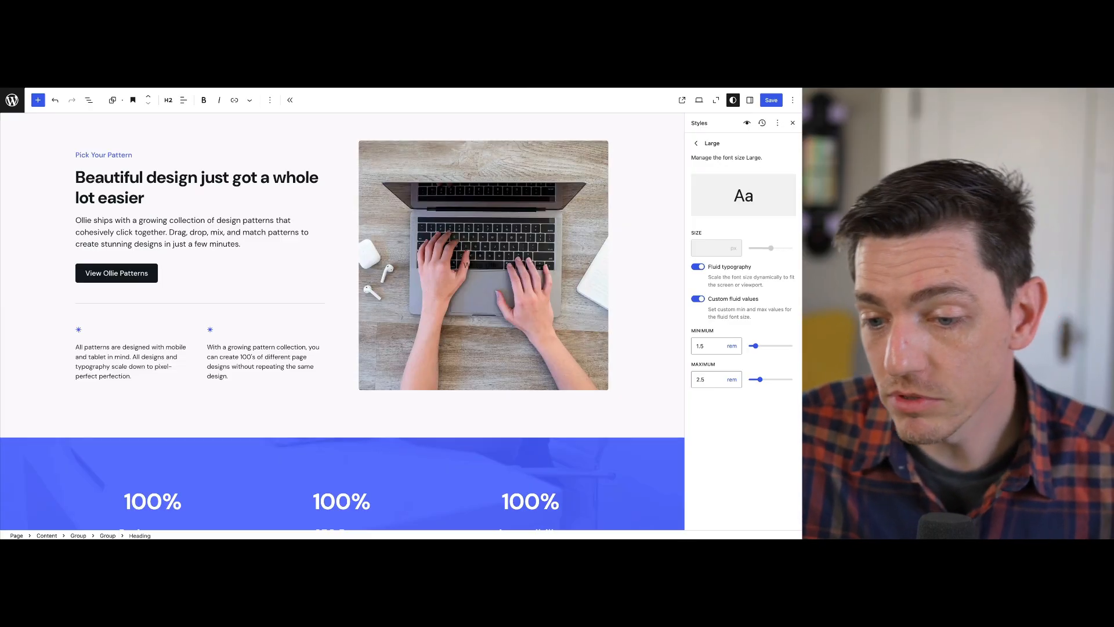
pyautogui.click(732, 380)
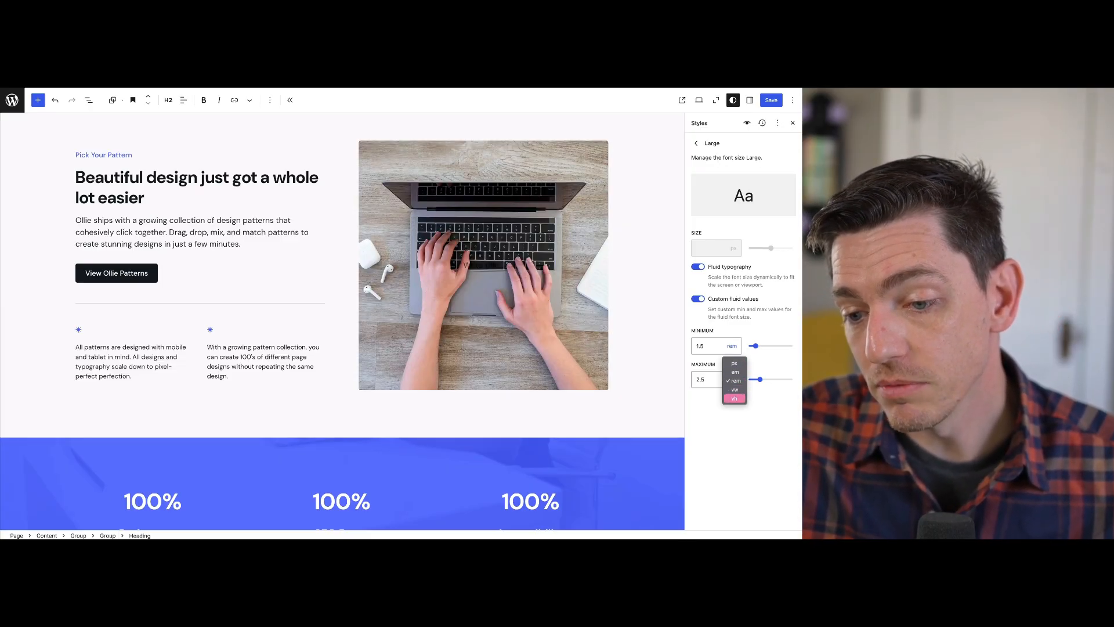
pyautogui.press('Escape')
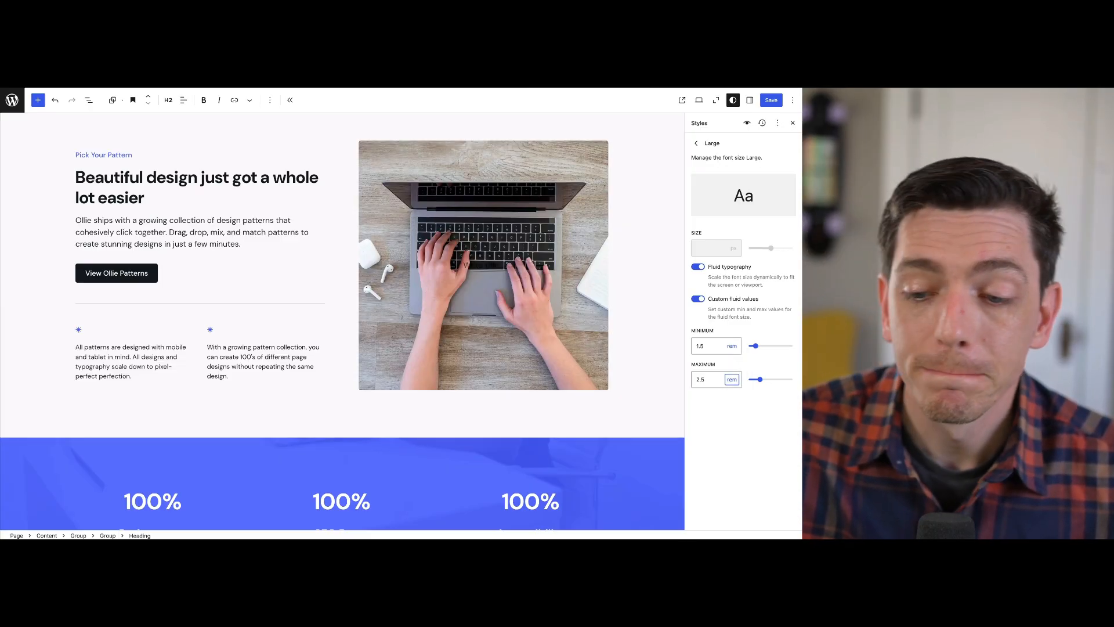
pyautogui.click(696, 143)
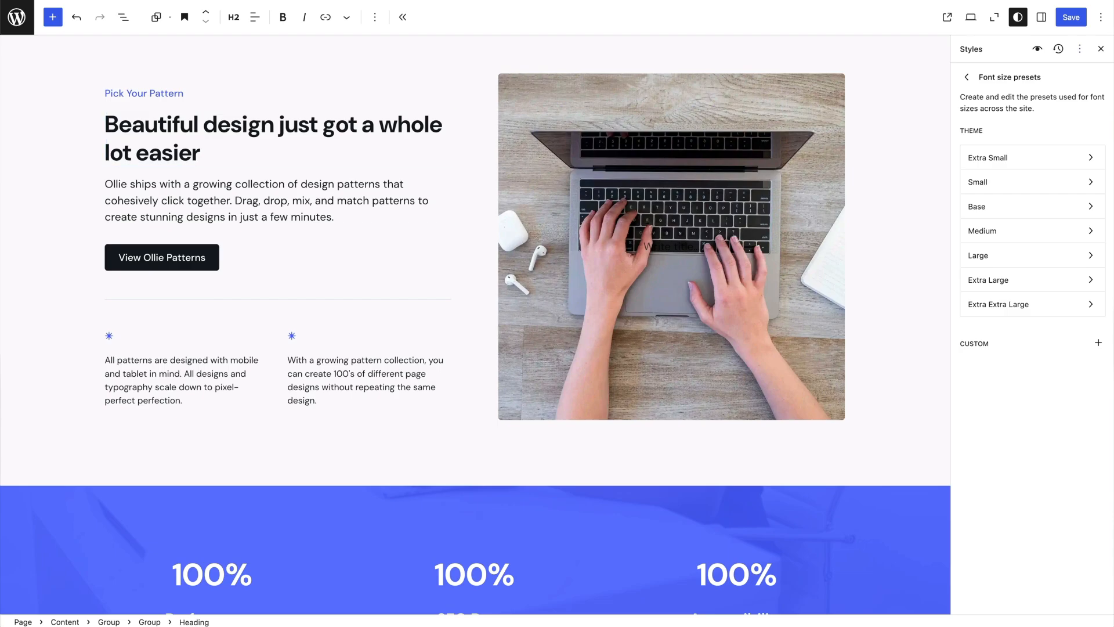
# Reset all global styles to the theme defaults and return to the Typography settings
pyautogui.click(1080, 49)
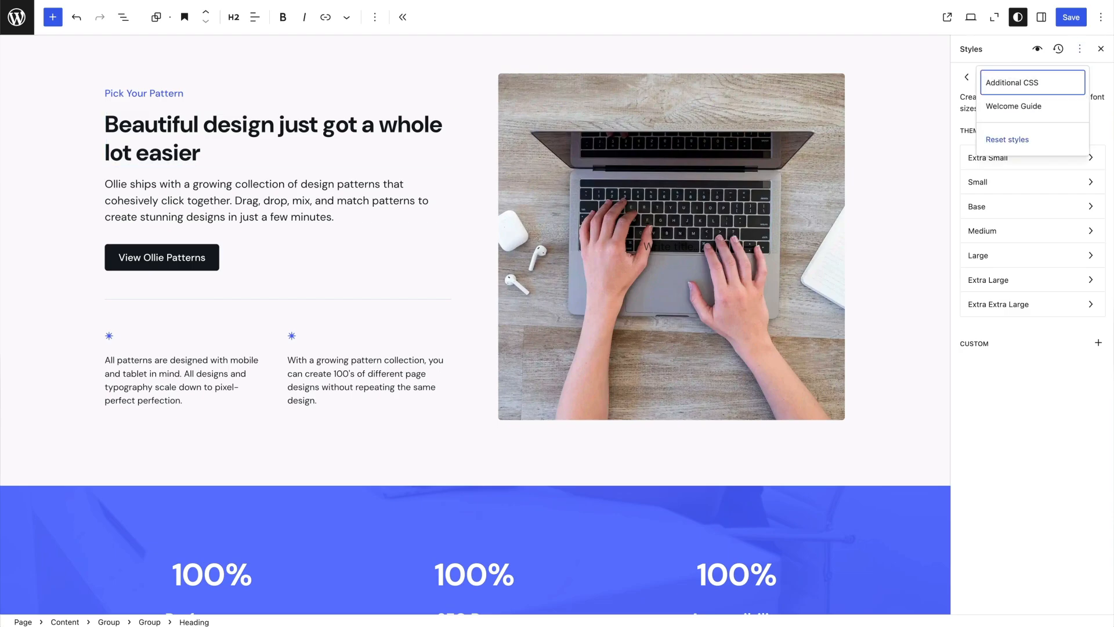
pyautogui.press('Down')
pyautogui.press('Down')
pyautogui.press('Return')
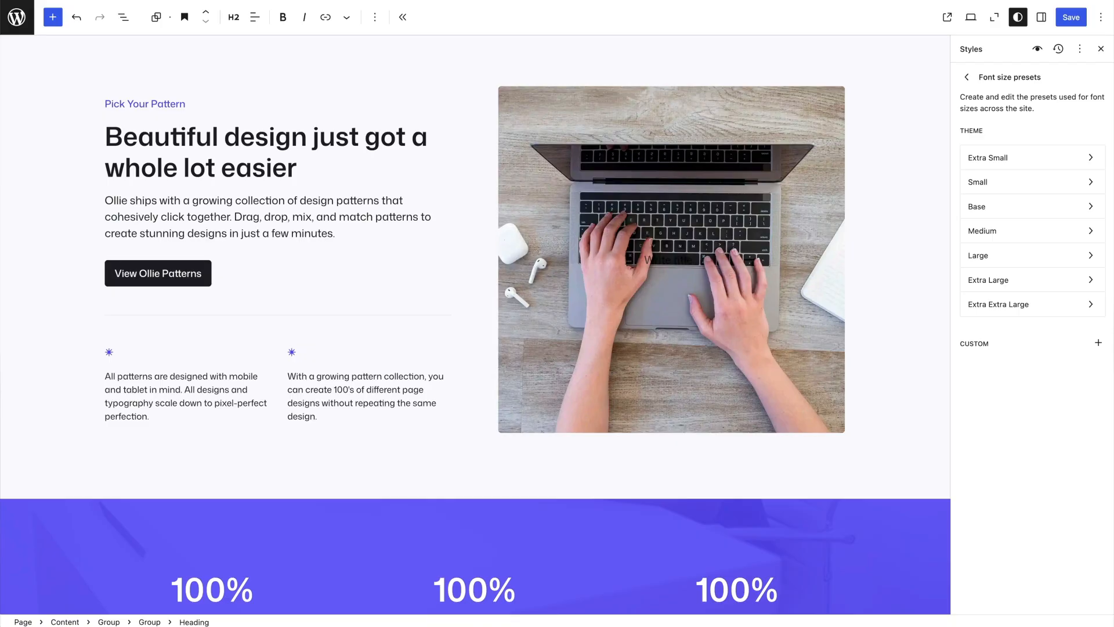
pyautogui.click(967, 77)
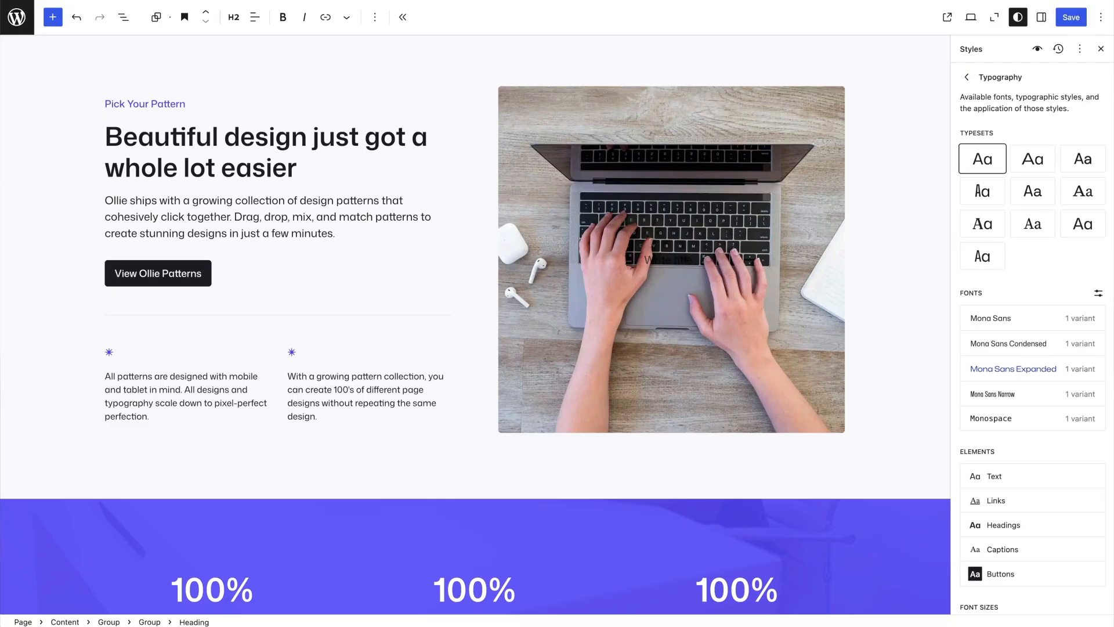
# Open the Text element's settings in the global Typography styles and bring the page's testimonials section into view
pyautogui.scroll(-1, 1021, 369)
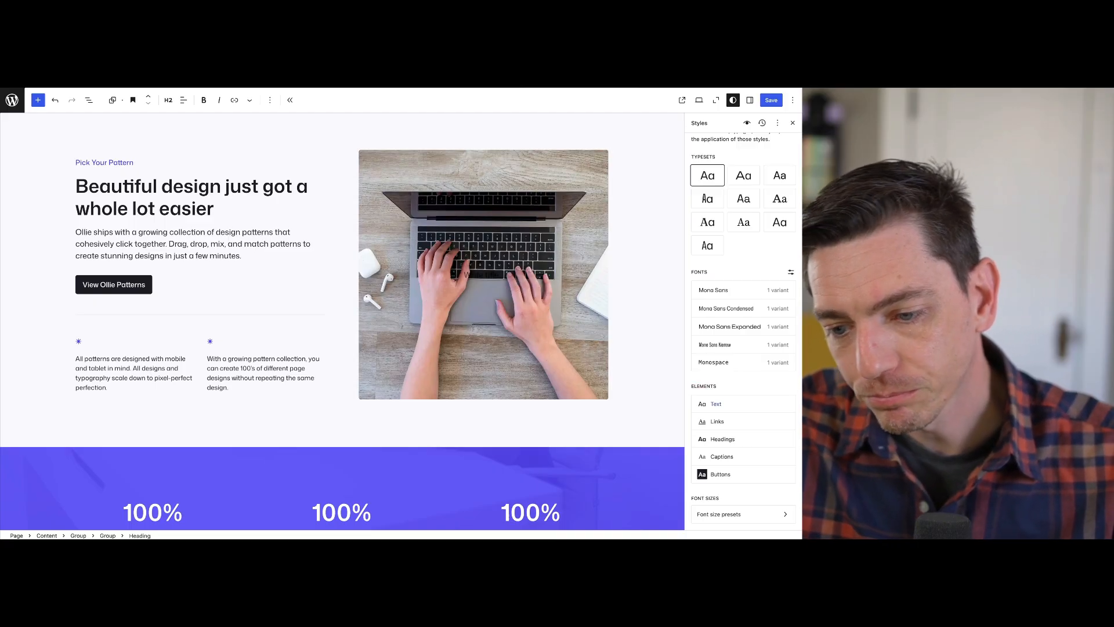
pyautogui.click(716, 403)
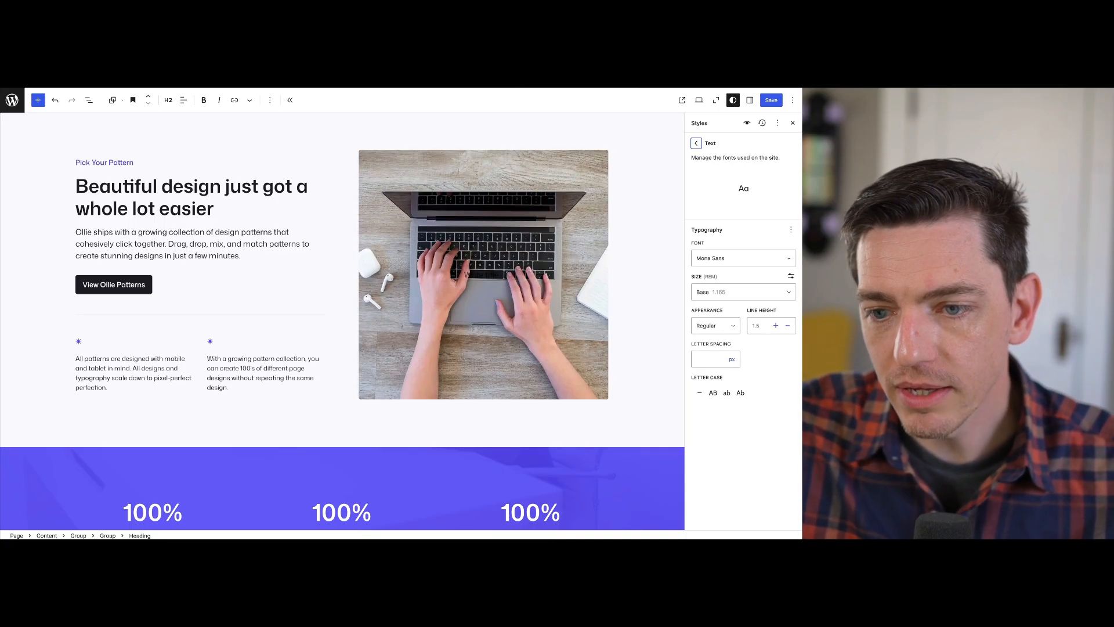
pyautogui.click(696, 144)
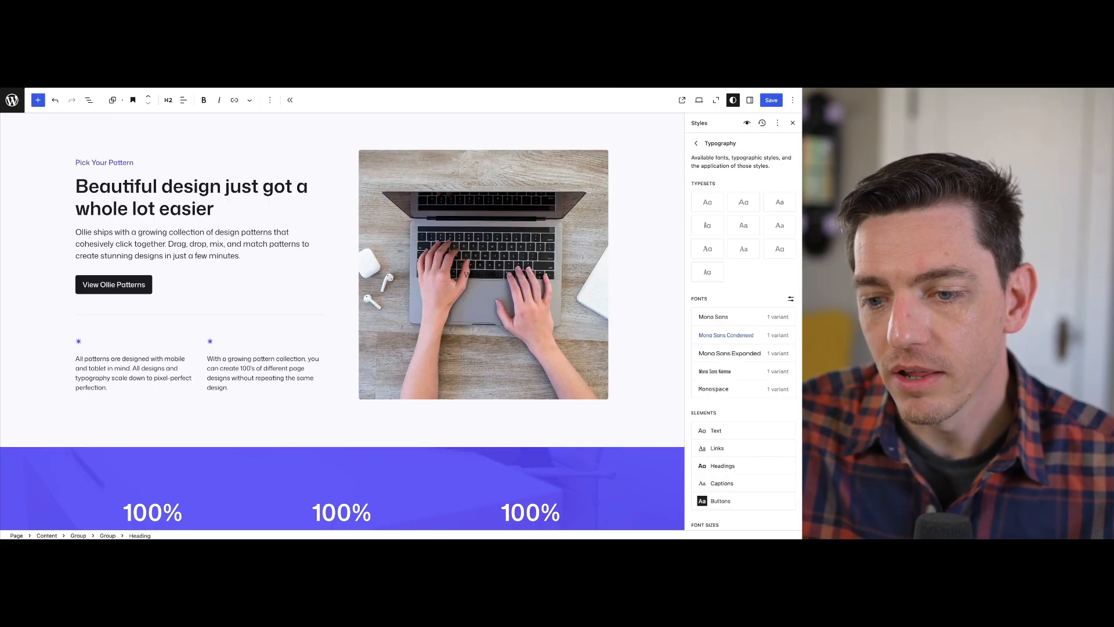
pyautogui.scroll(-1, 720, 448)
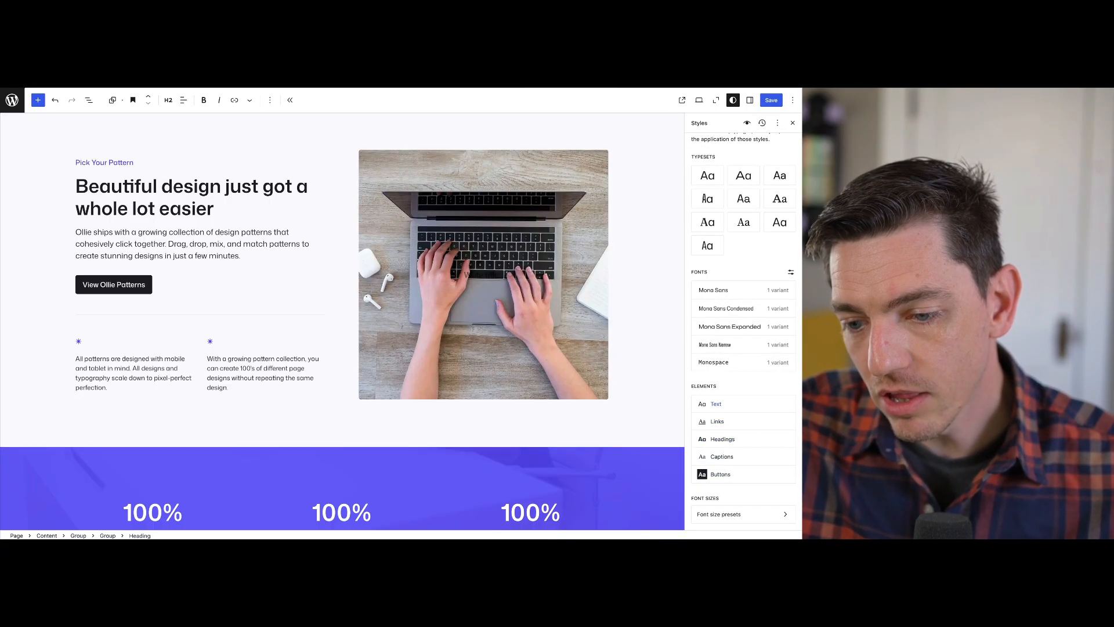
pyautogui.click(716, 404)
pyautogui.scroll(-10, 204, 322)
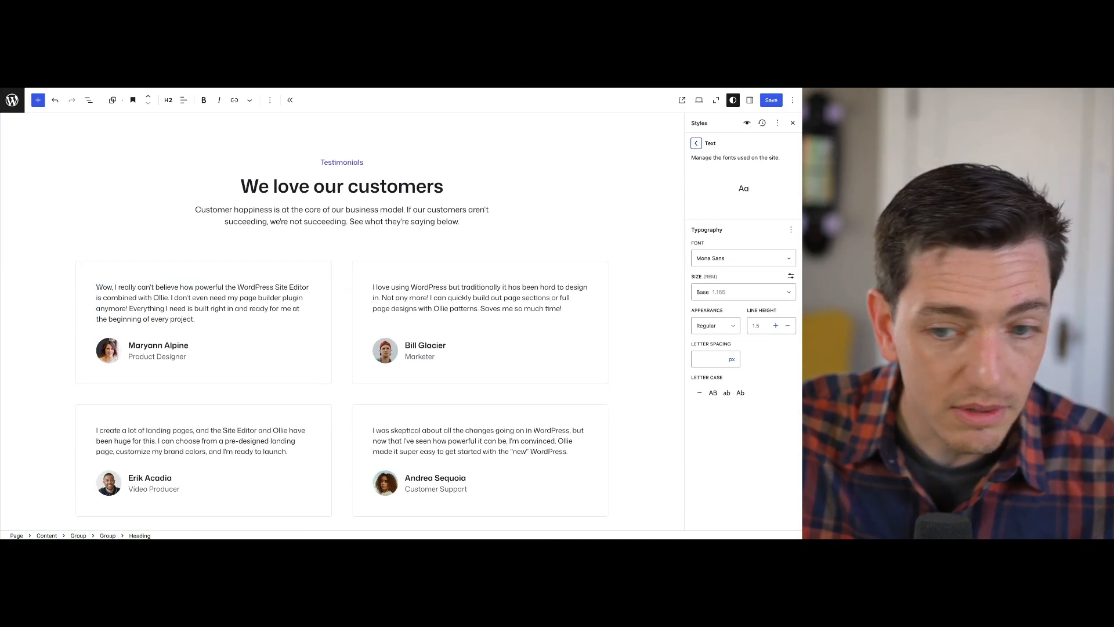
# Try Mona Sans Condensed and Monospace as the site-wide text font, then restore Mona Sans
pyautogui.click(744, 258)
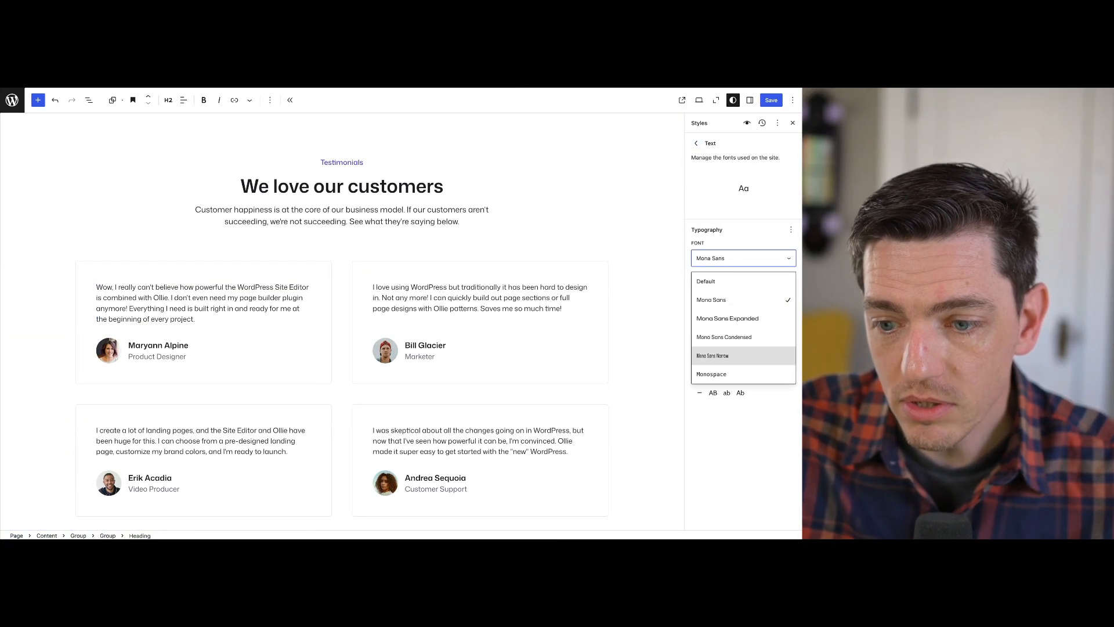
pyautogui.click(743, 337)
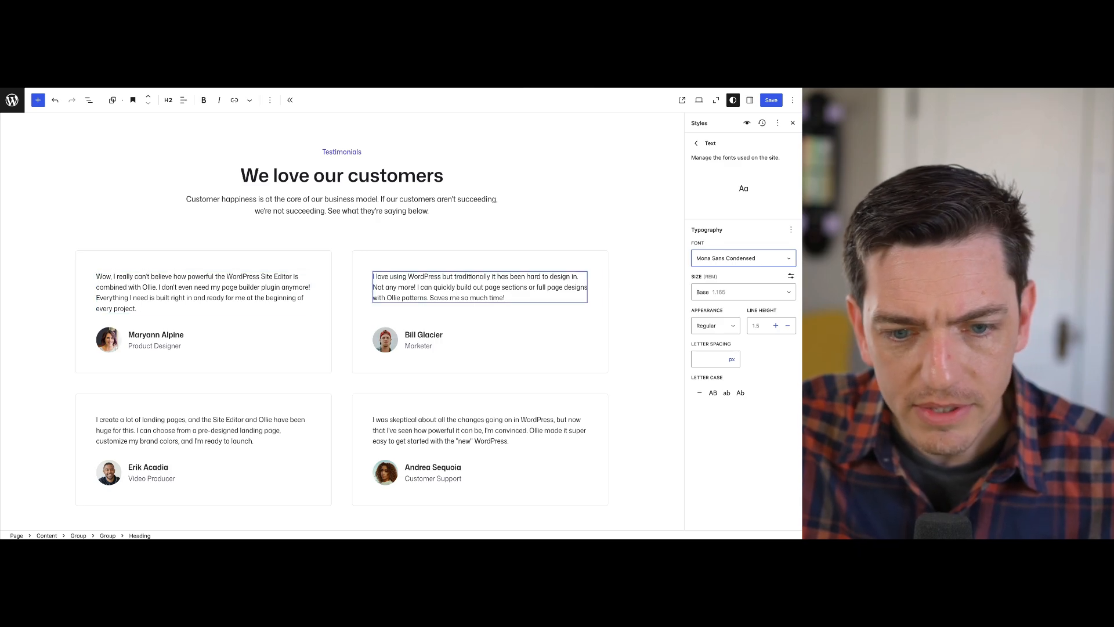
pyautogui.click(743, 258)
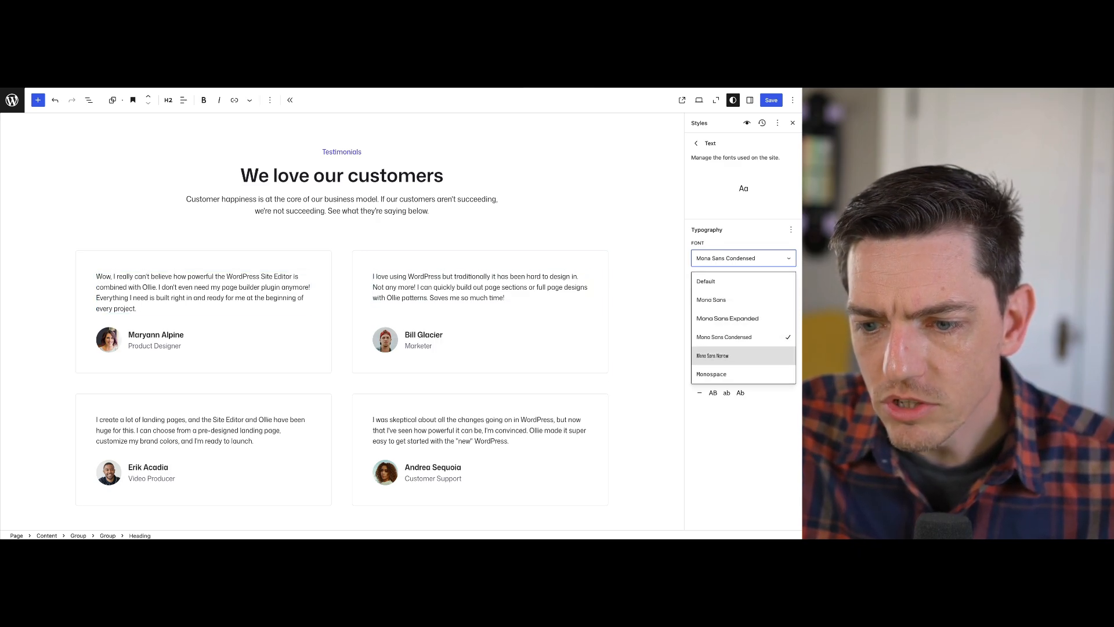
pyautogui.click(725, 375)
pyautogui.scroll(-6, 482, 394)
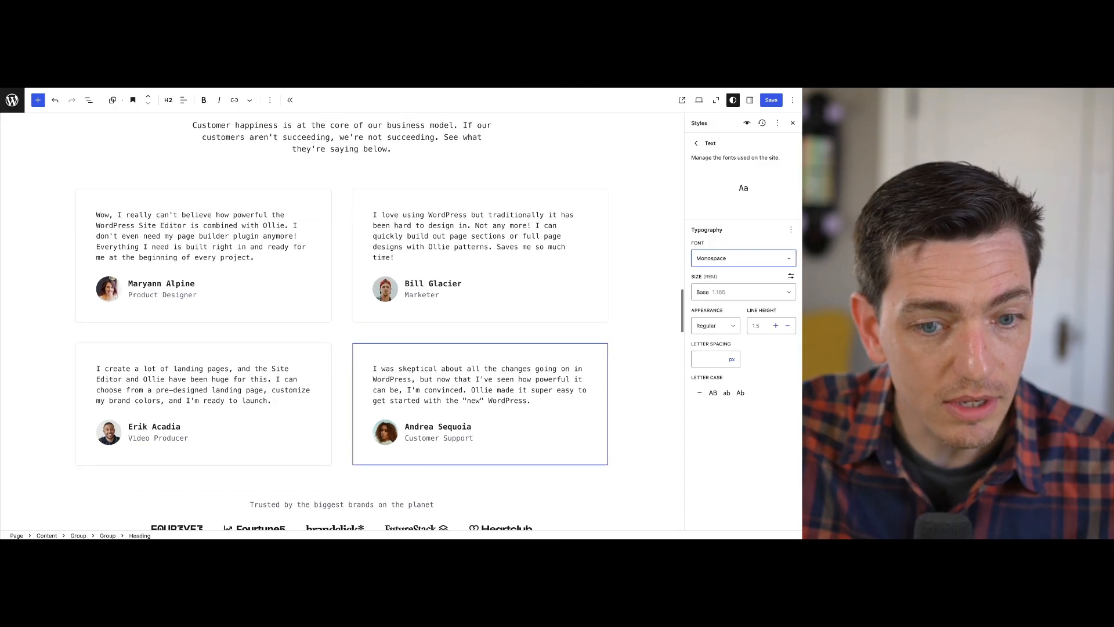
pyautogui.scroll(5, 380, 310)
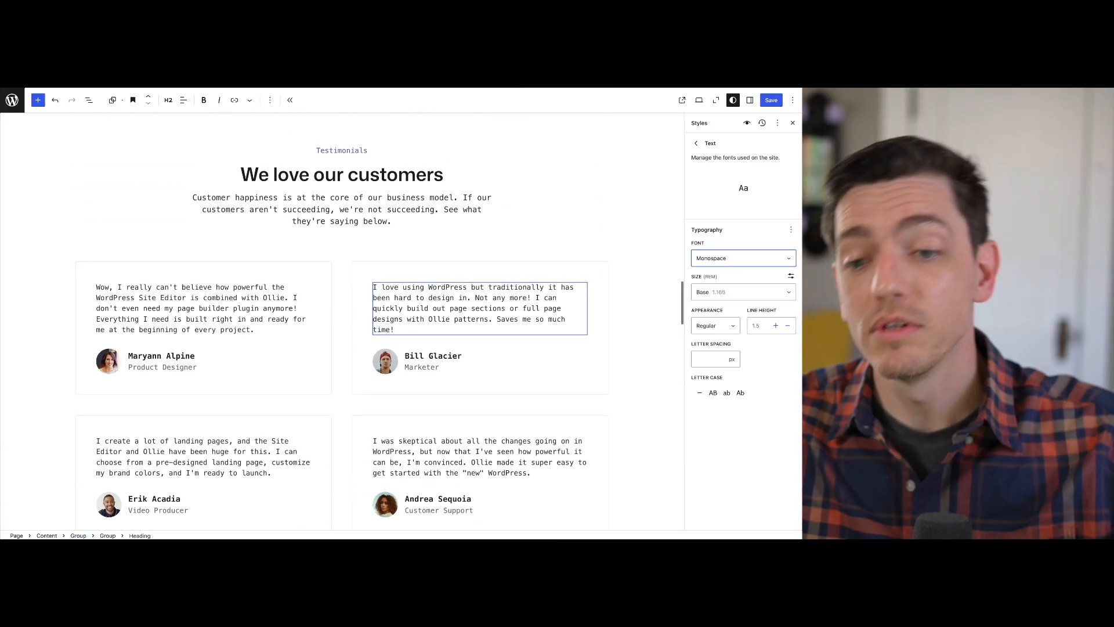
pyautogui.click(743, 258)
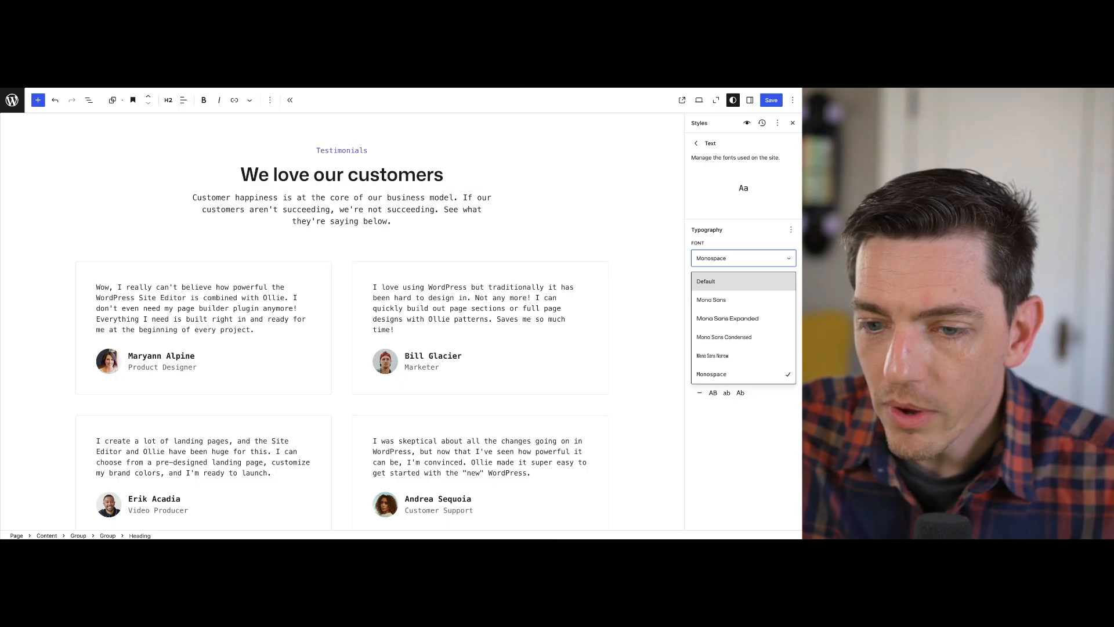
pyautogui.click(711, 299)
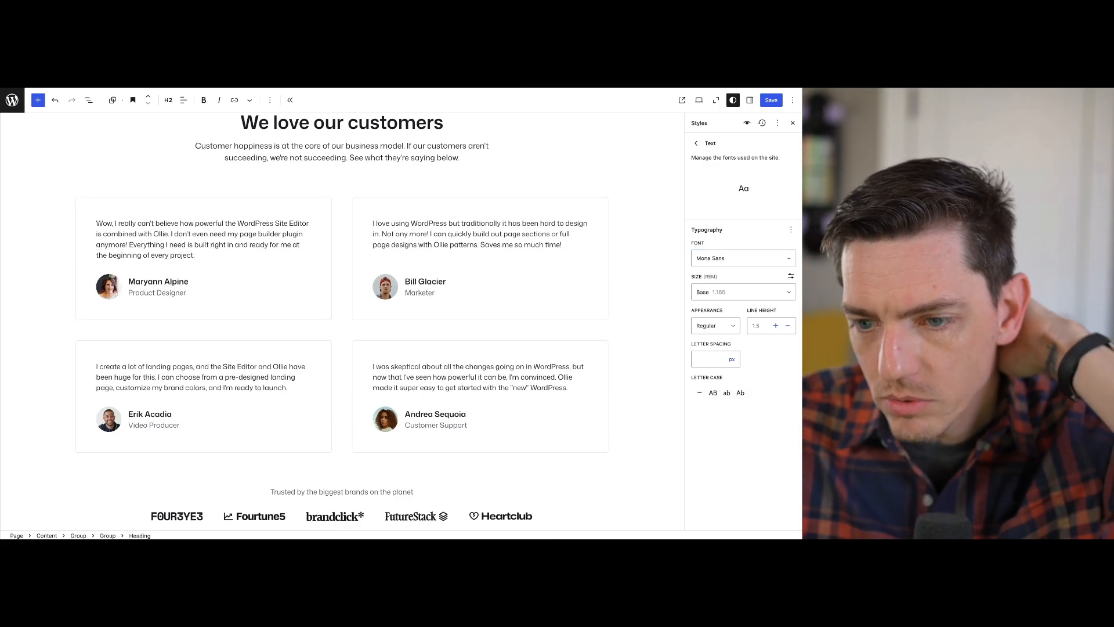
pyautogui.scroll(-2, 480, 294)
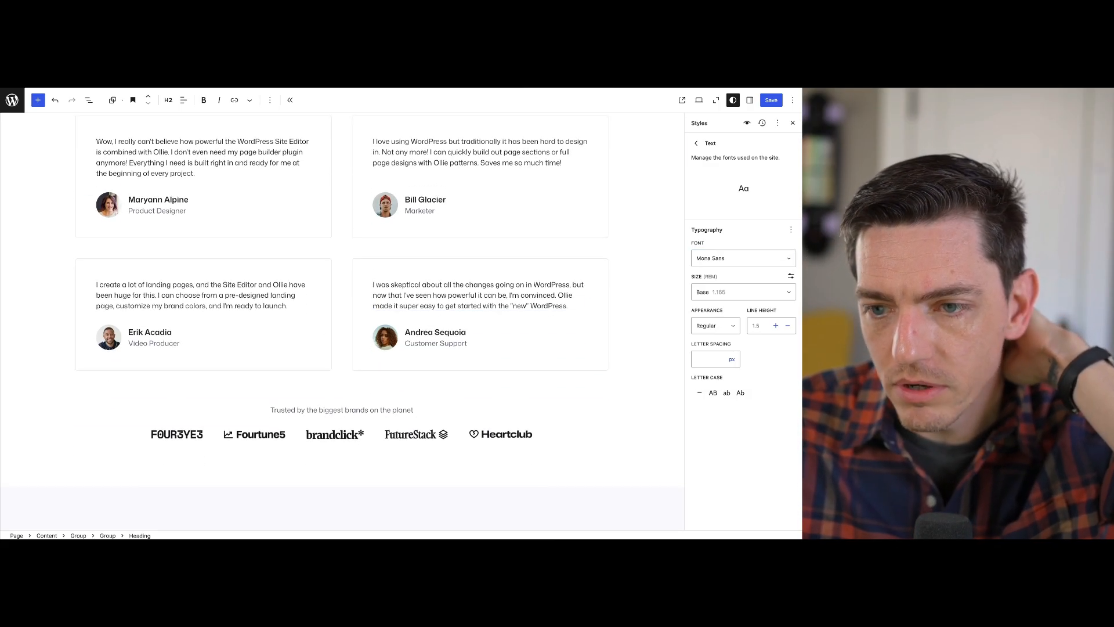
# Set the font of all headings to Mona Sans Expanded in the global Typography styles
pyautogui.click(696, 143)
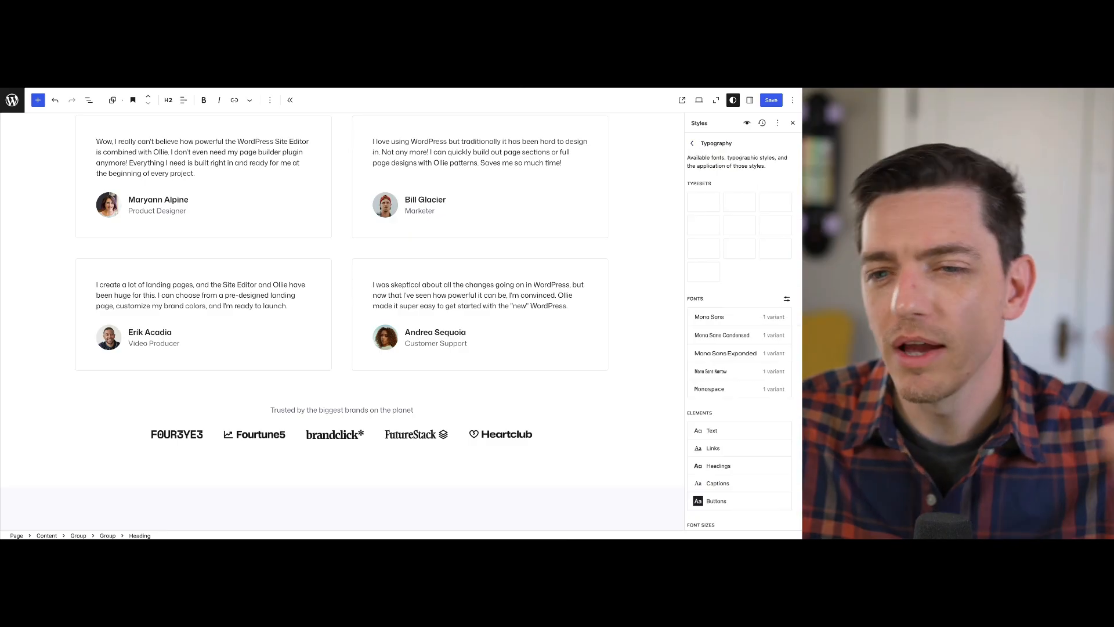
pyautogui.scroll(-1, 743, 330)
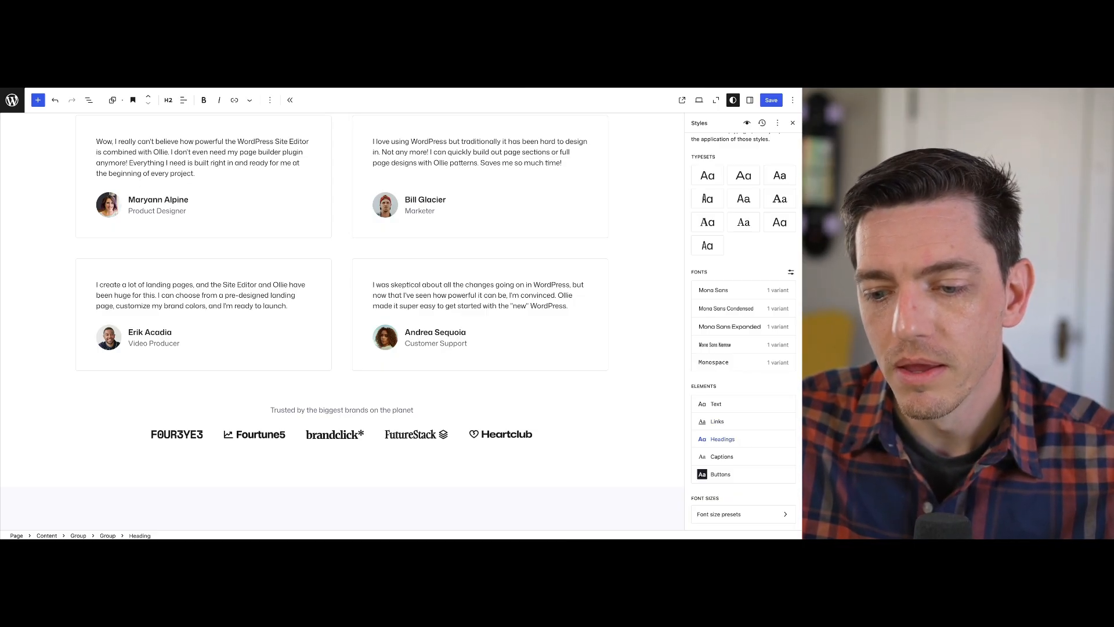
pyautogui.click(723, 439)
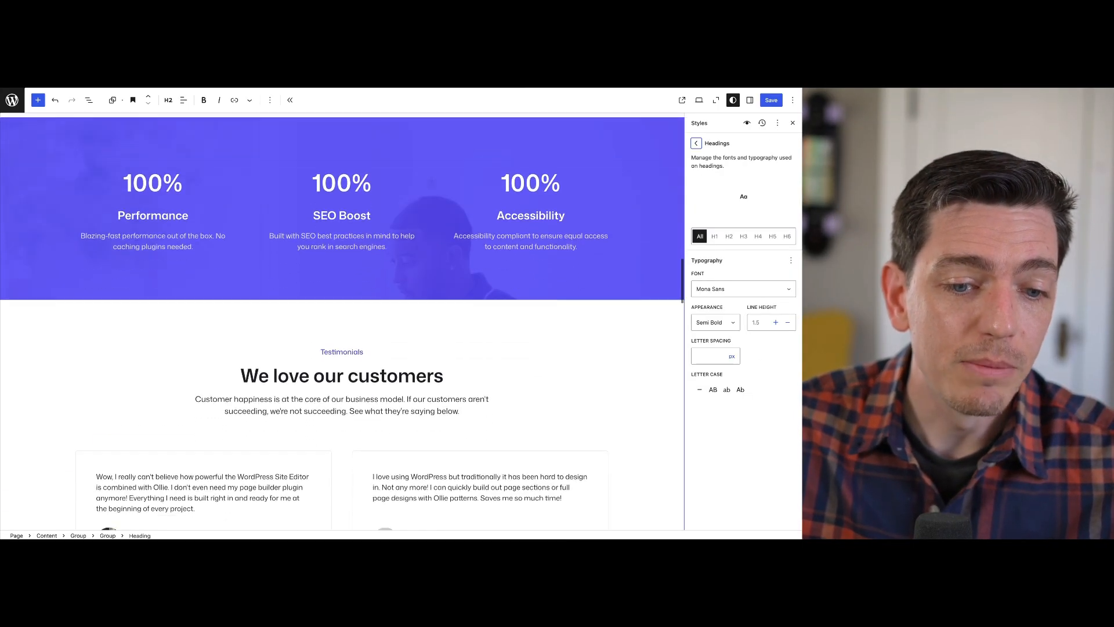
pyautogui.click(743, 289)
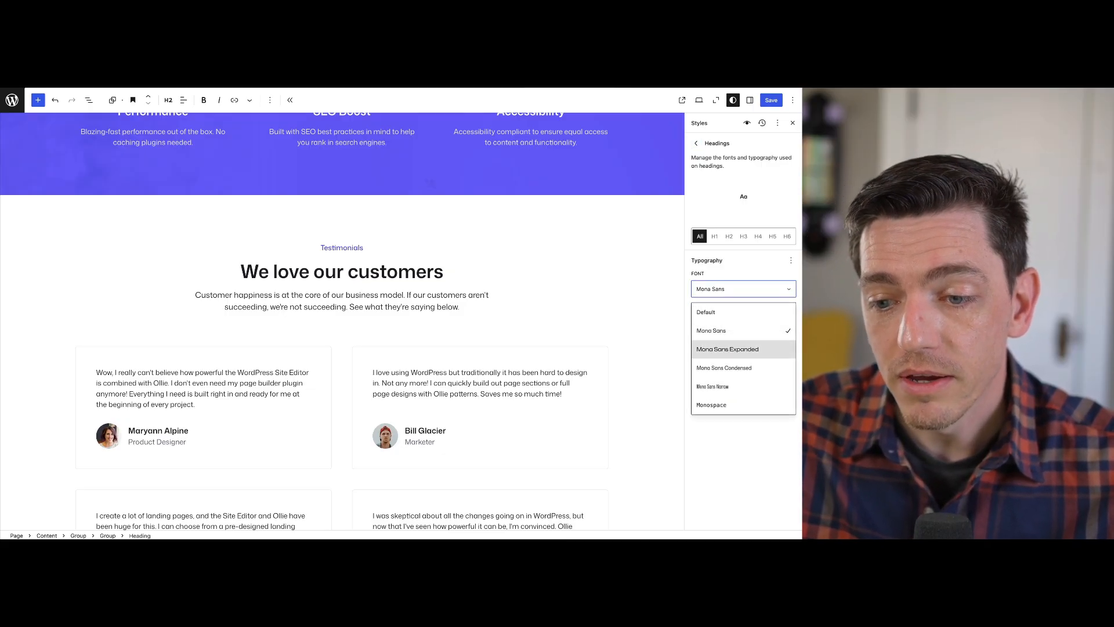
pyautogui.click(727, 349)
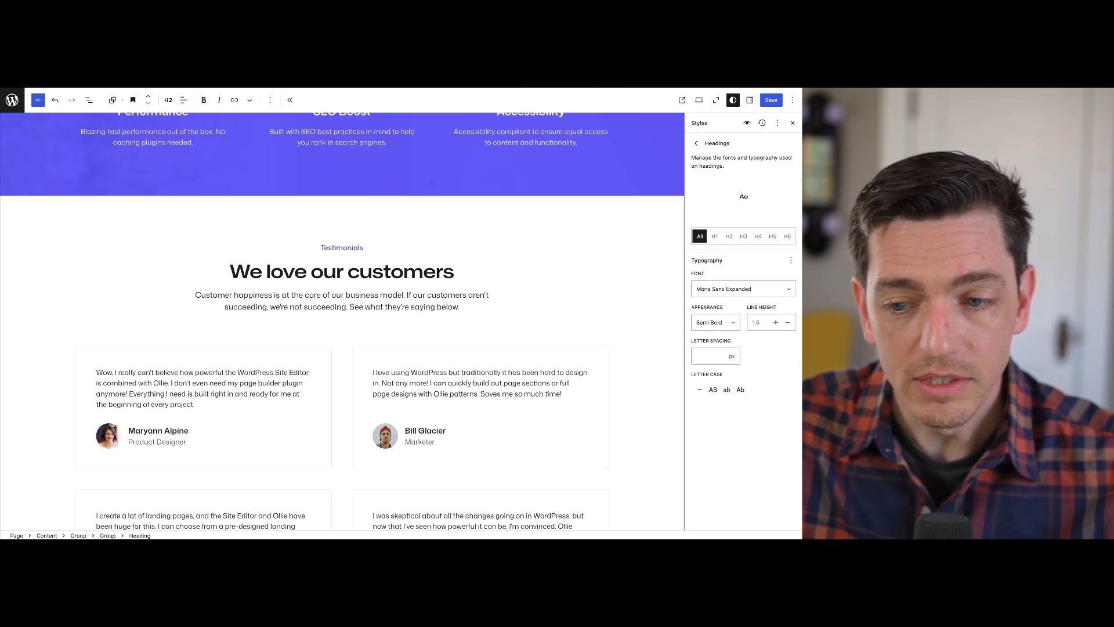
# Examine how the headings look throughout the page, from the testimonials to the footer and up to the hero section
pyautogui.scroll(-1, 475, 340)
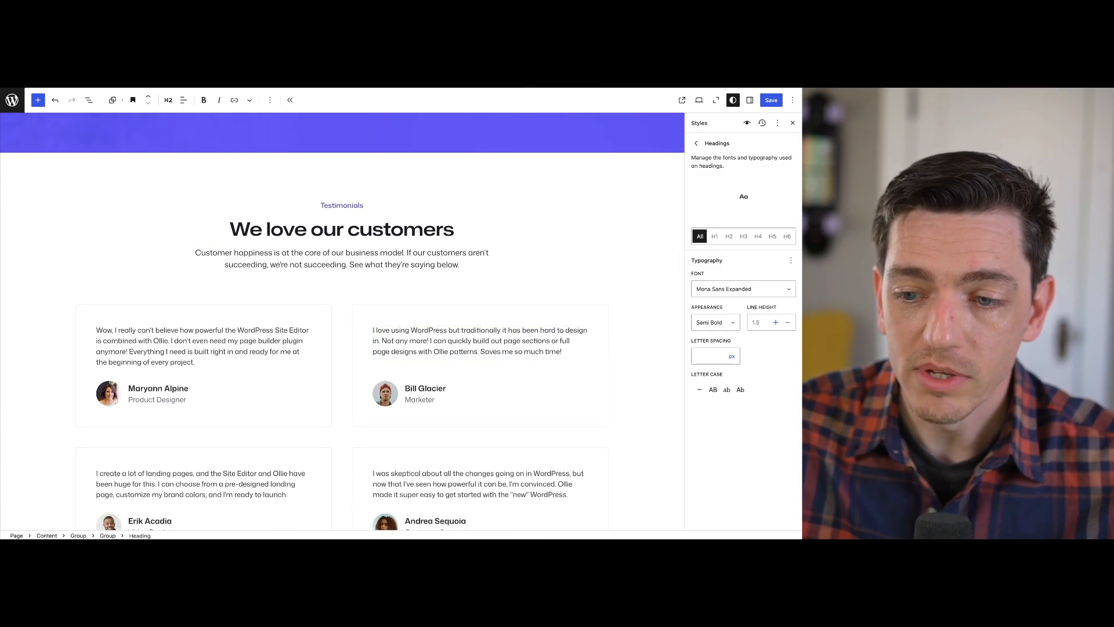
pyautogui.scroll(-4, 342, 325)
pyautogui.scroll(-6, 343, 322)
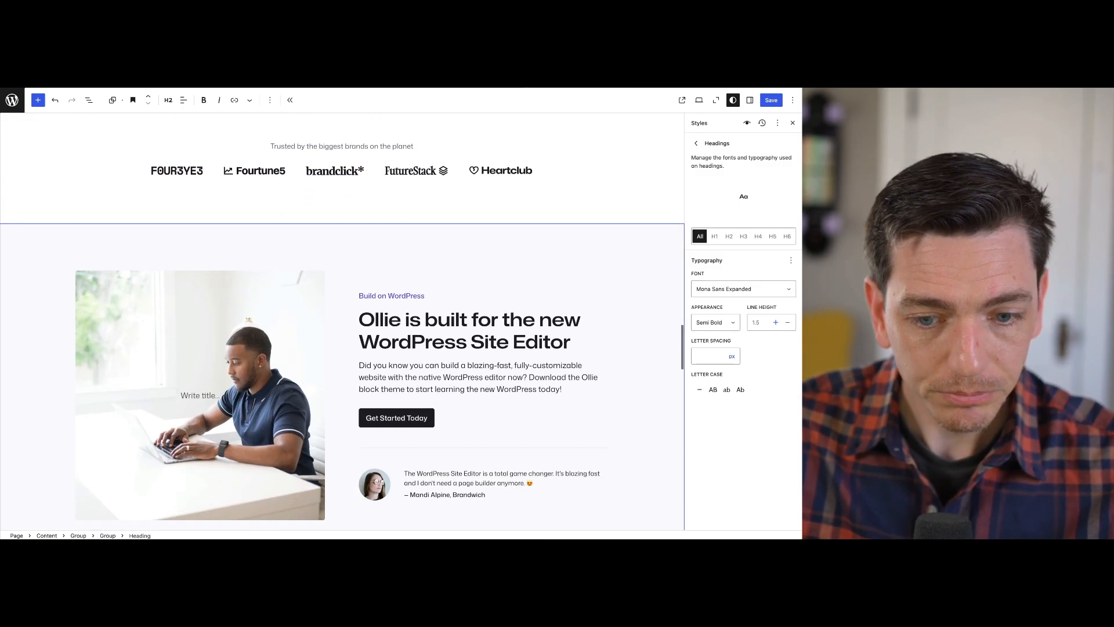
pyautogui.scroll(-9, 342, 322)
pyautogui.scroll(-4, 342, 261)
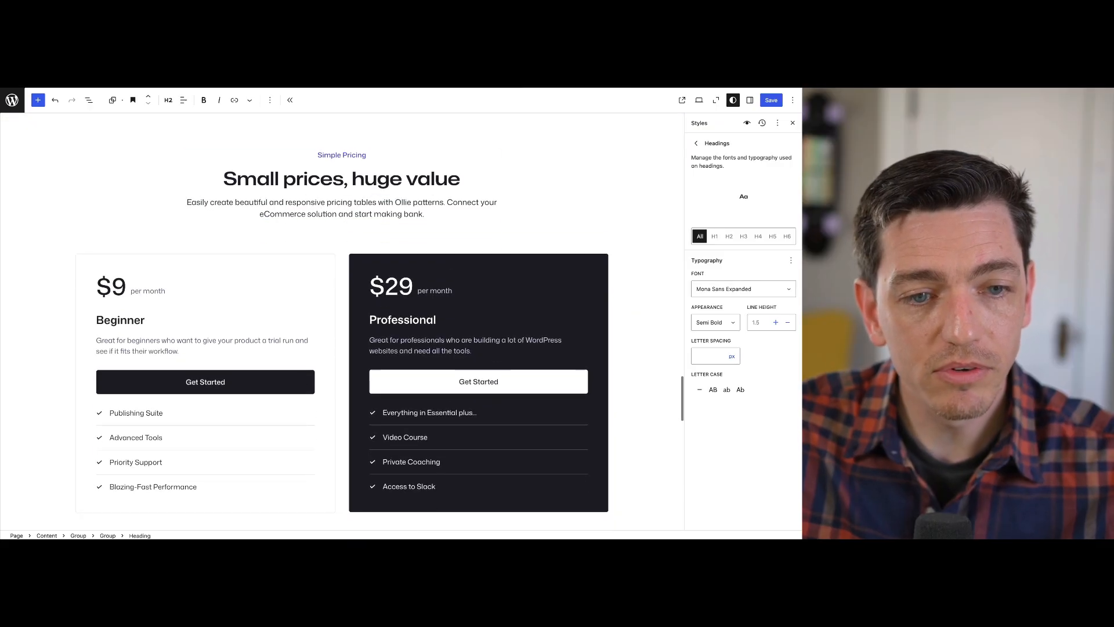
pyautogui.scroll(-8, 342, 261)
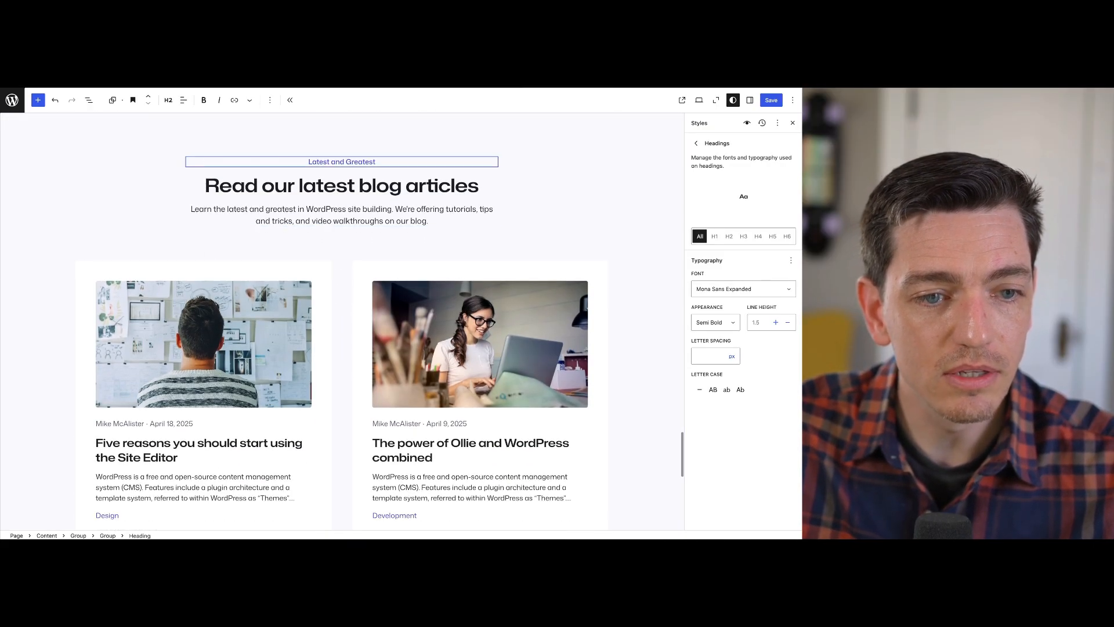
pyautogui.scroll(-5, 342, 262)
pyautogui.scroll(-4, 342, 322)
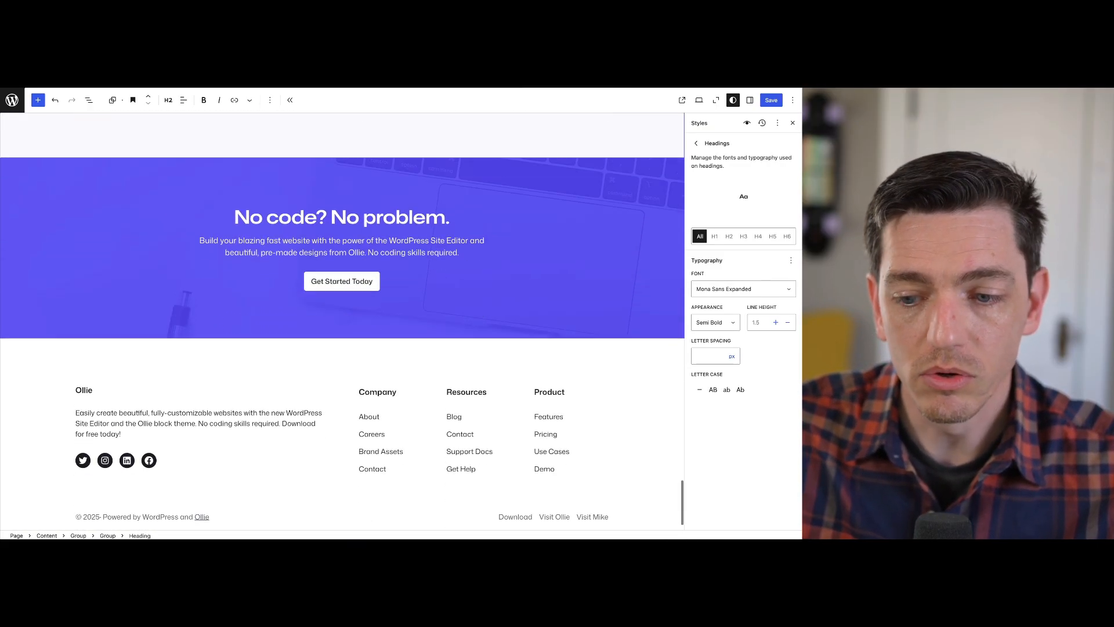
pyautogui.scroll(20, 343, 322)
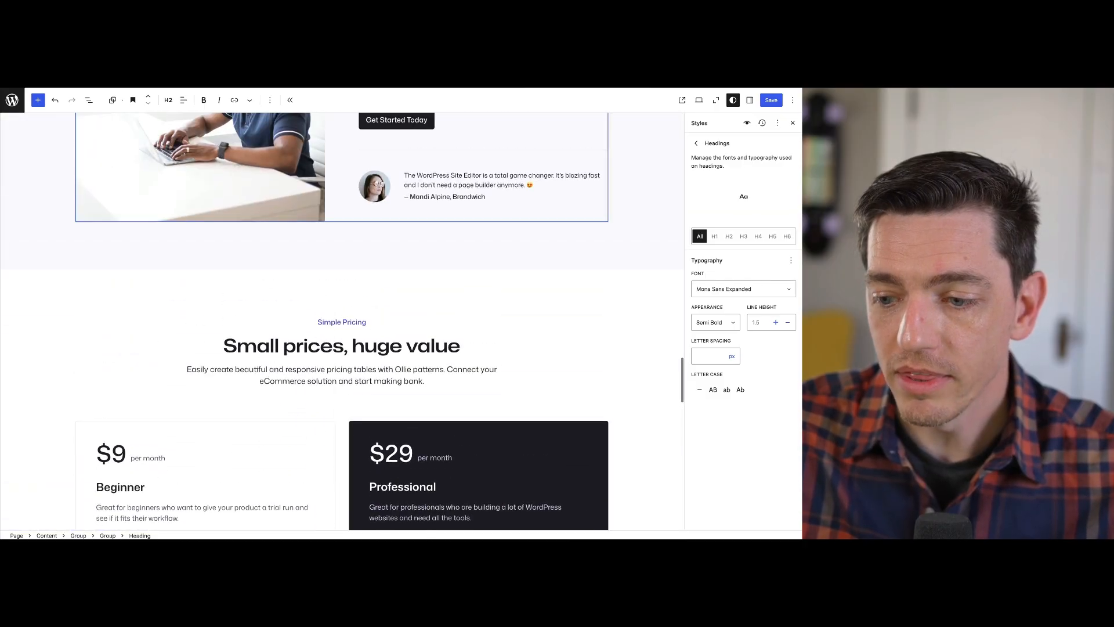
pyautogui.scroll(20, 343, 322)
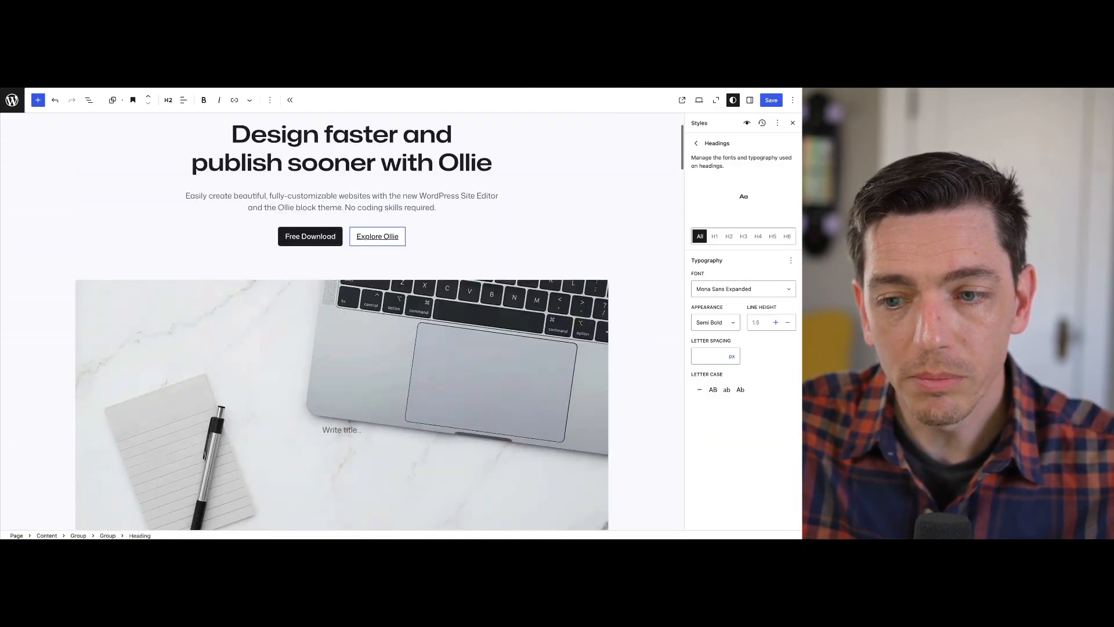
# Inspect the typography settings of the individual heading levels H1, H2, H6 and H3
pyautogui.click(715, 236)
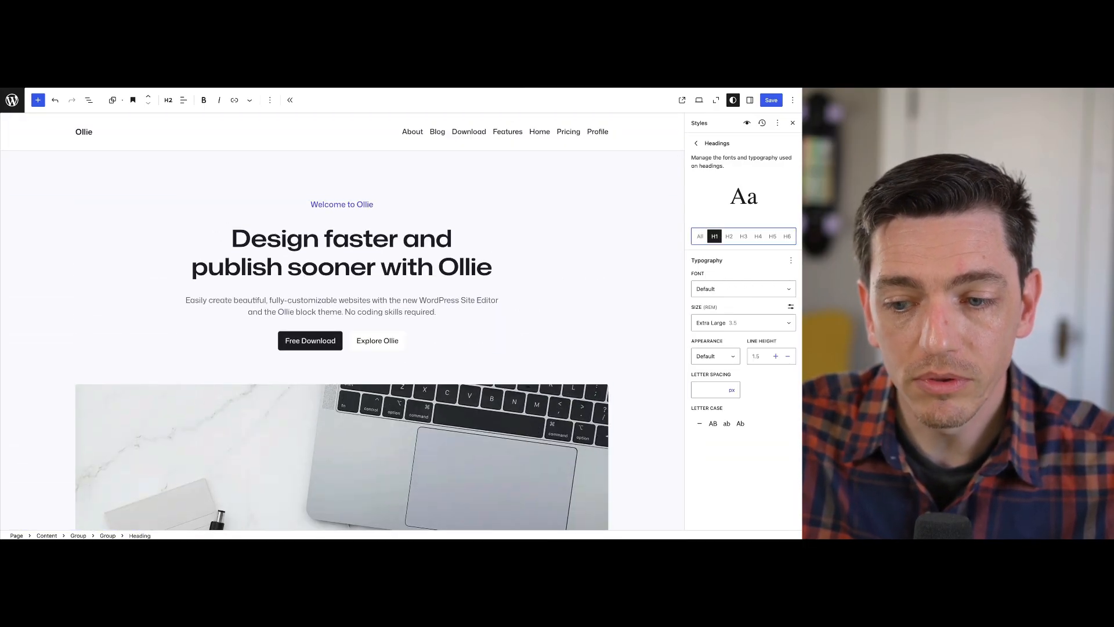
pyautogui.click(729, 236)
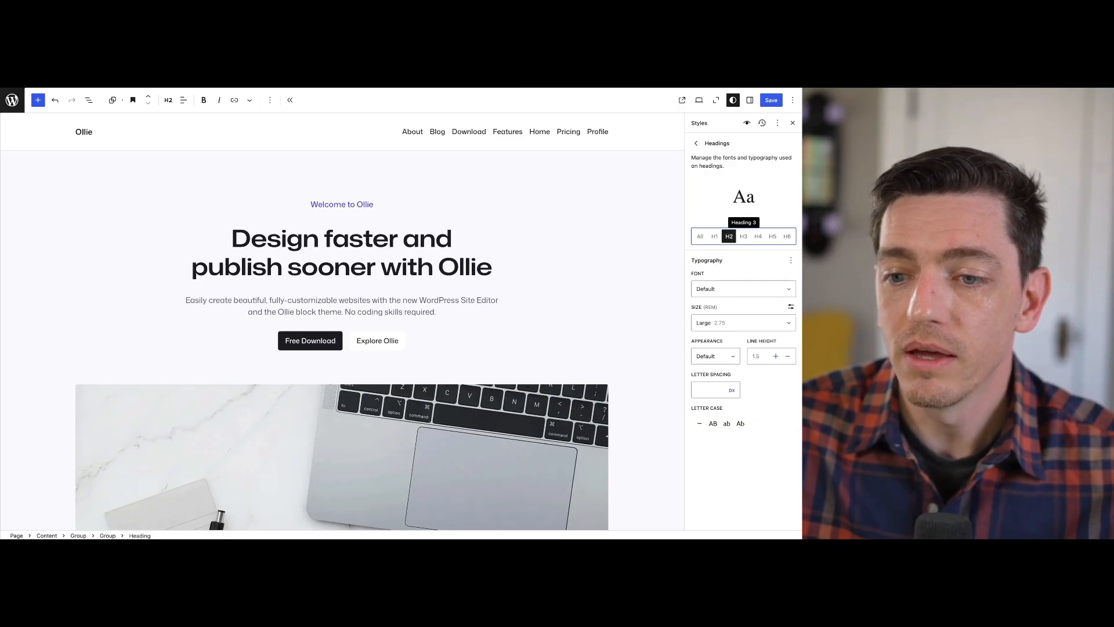
pyautogui.click(743, 236)
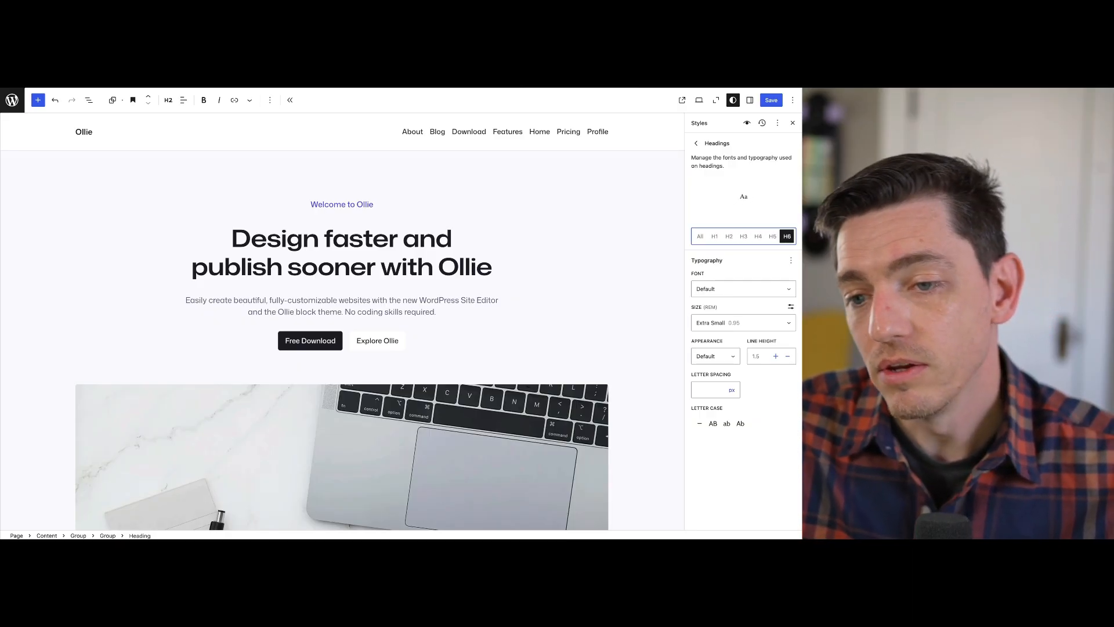
pyautogui.click(743, 236)
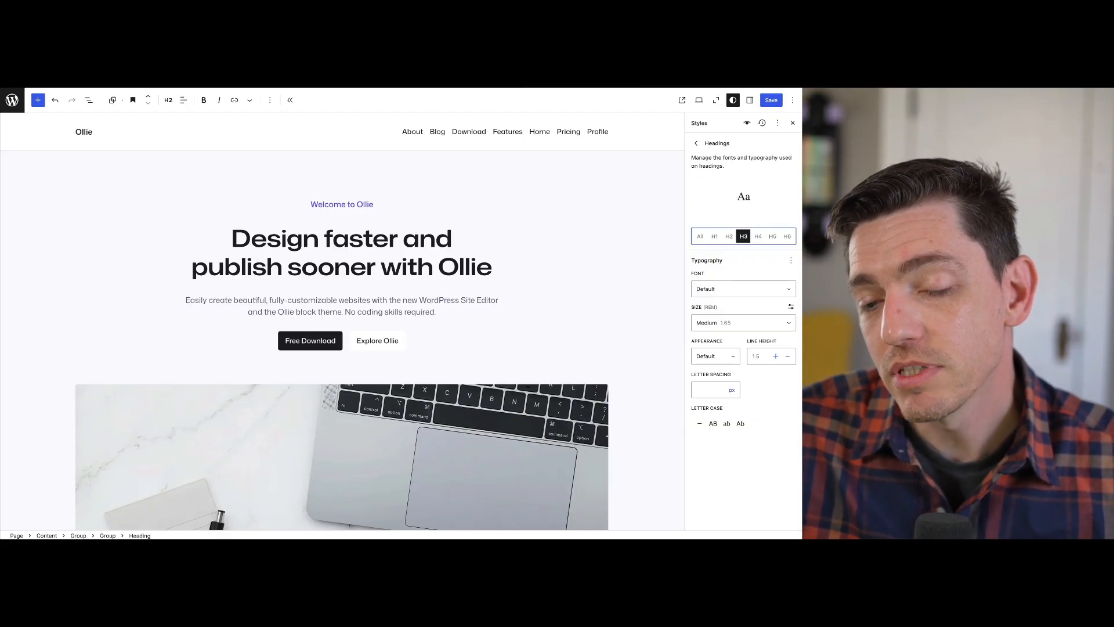
# Show the heading samples in the Style Book and compare the settings of the individual heading levels
pyautogui.click(747, 122)
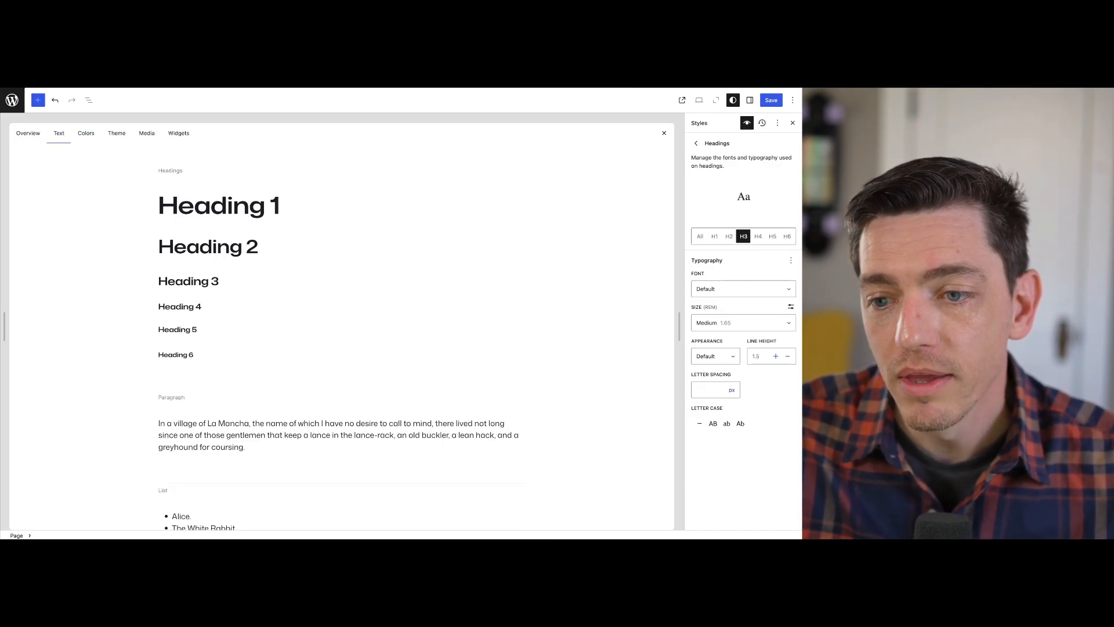
pyautogui.click(758, 236)
pyautogui.press('Left')
pyautogui.press('Left')
pyautogui.press('Left')
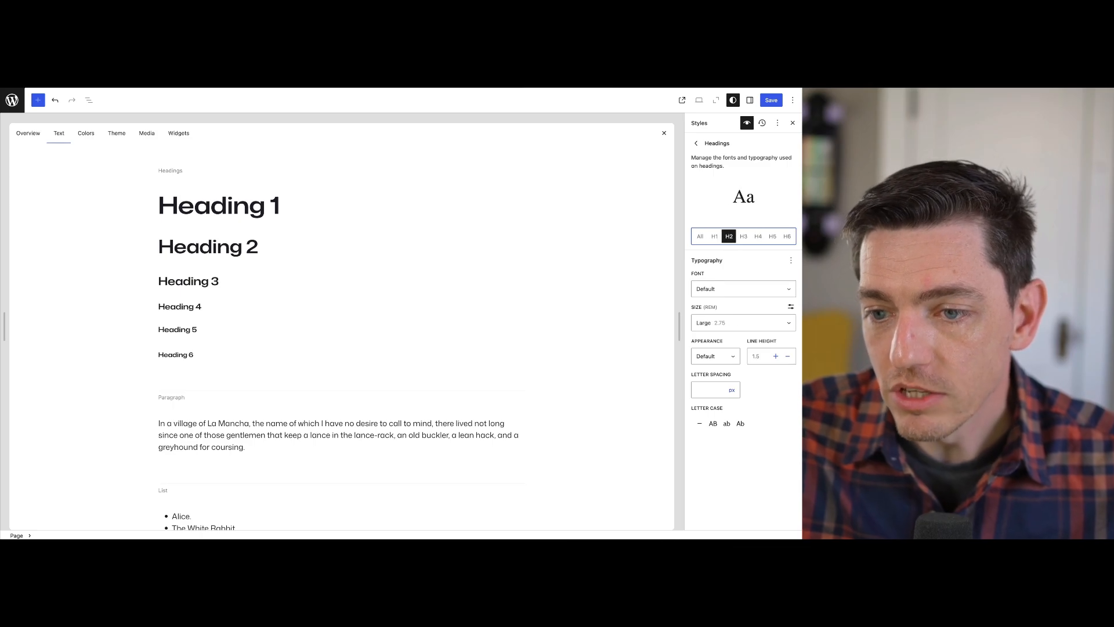
pyautogui.press('Right')
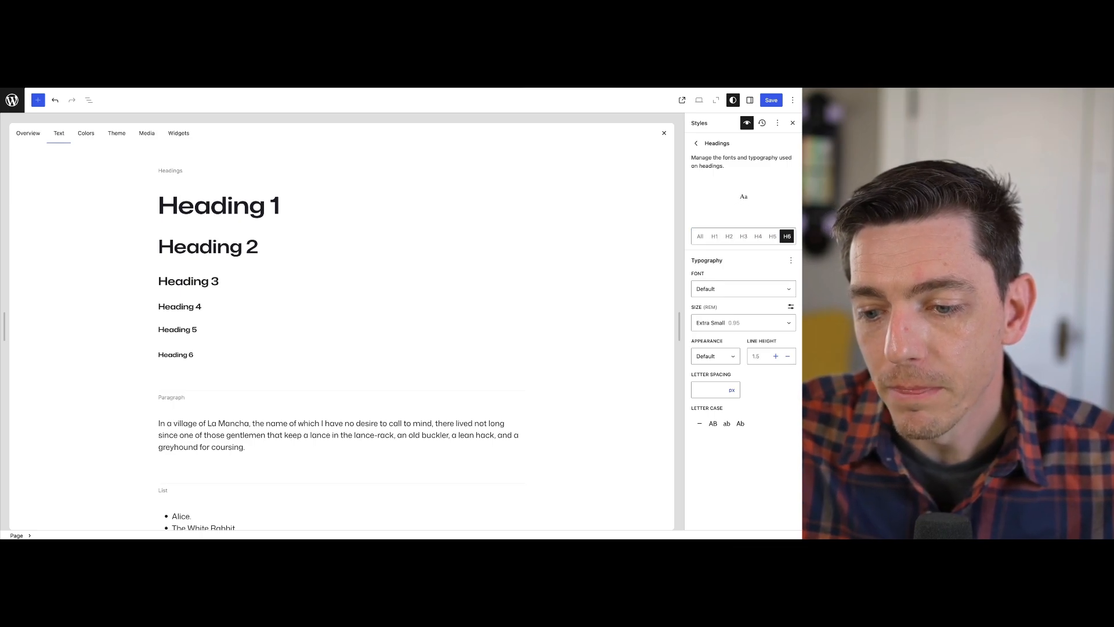
# Return from the heading settings to the main global styles and close the Style Book
pyautogui.click(695, 143)
pyautogui.click(695, 144)
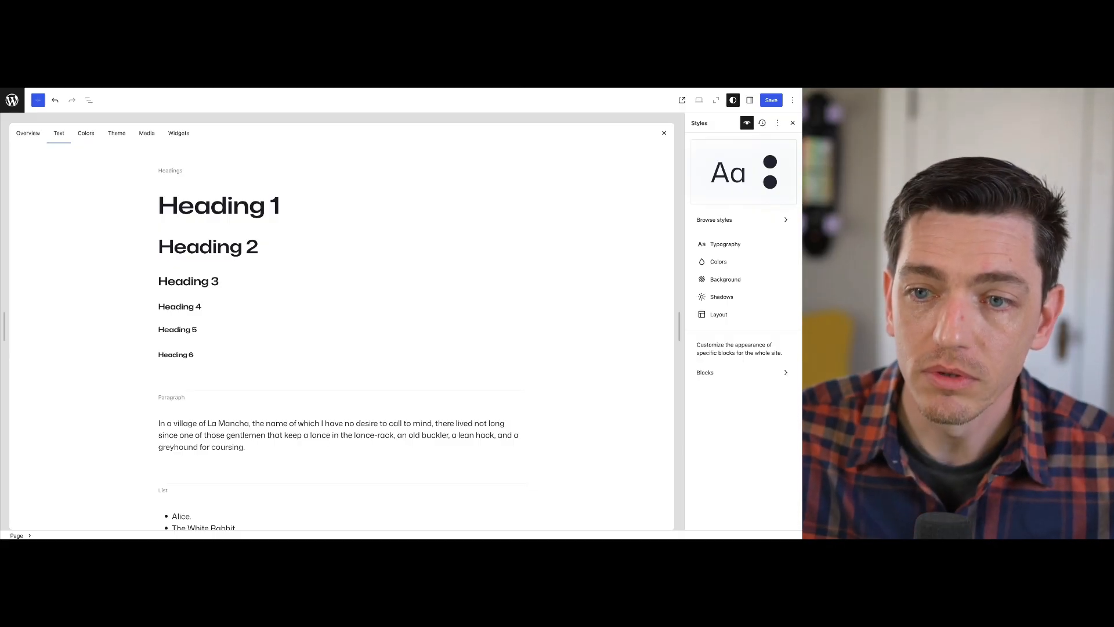
pyautogui.click(664, 133)
# Find the Button block among the site-wide block styles and open its style settings
pyautogui.scroll(-1, 342, 252)
pyautogui.scroll(1, 342, 252)
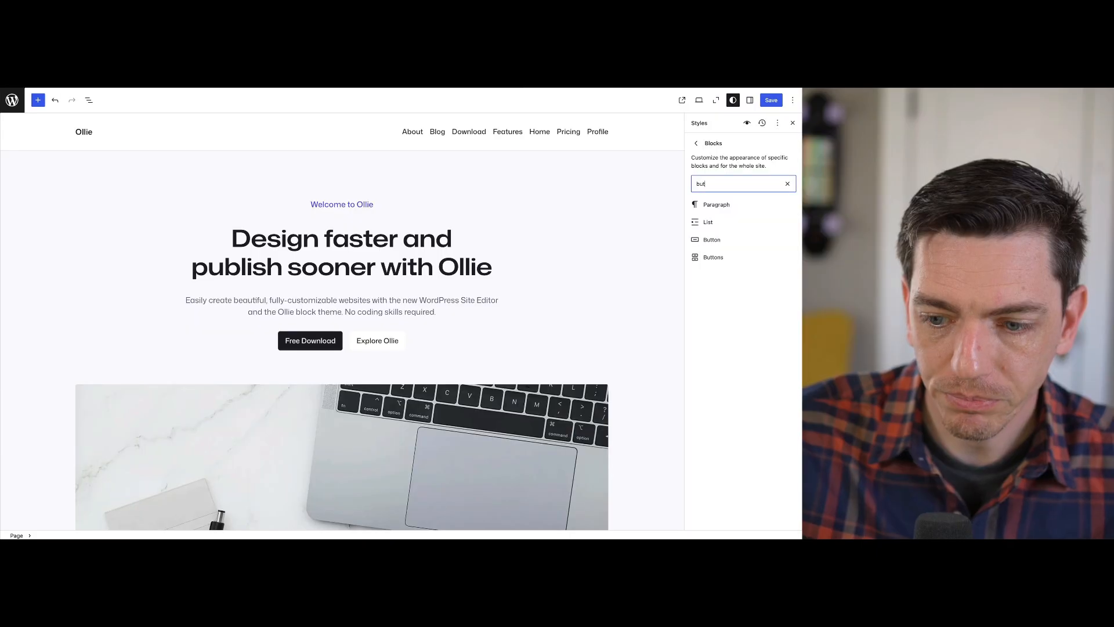
pyautogui.write('tton')
pyautogui.click(713, 205)
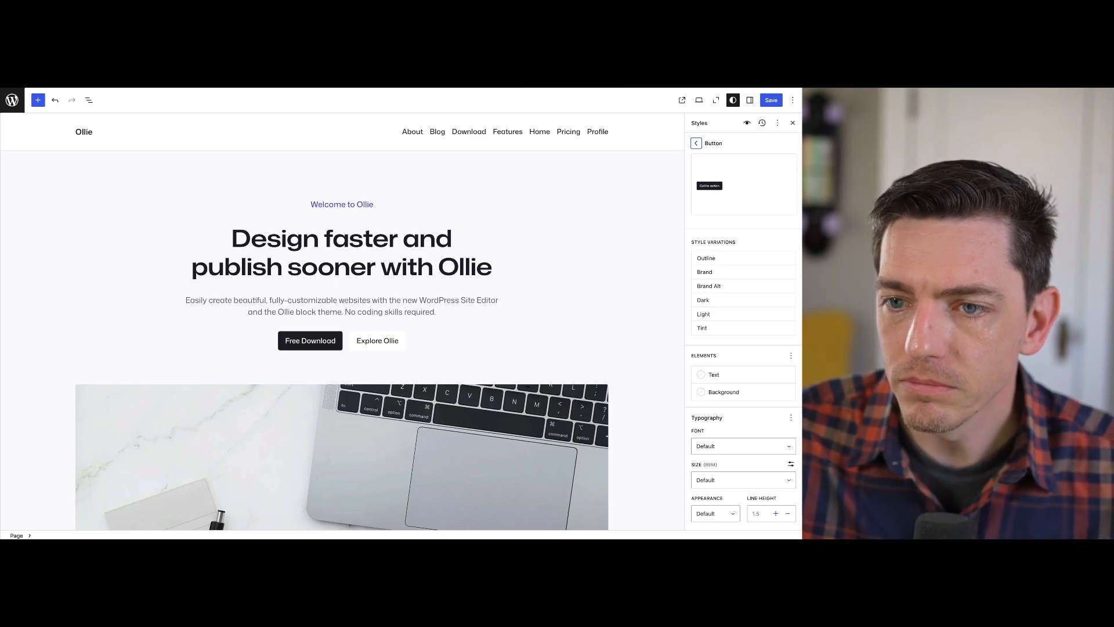
# Set the Button block's typography to the Mona Sans Expanded font with Bold appearance
pyautogui.scroll(-1, 726, 273)
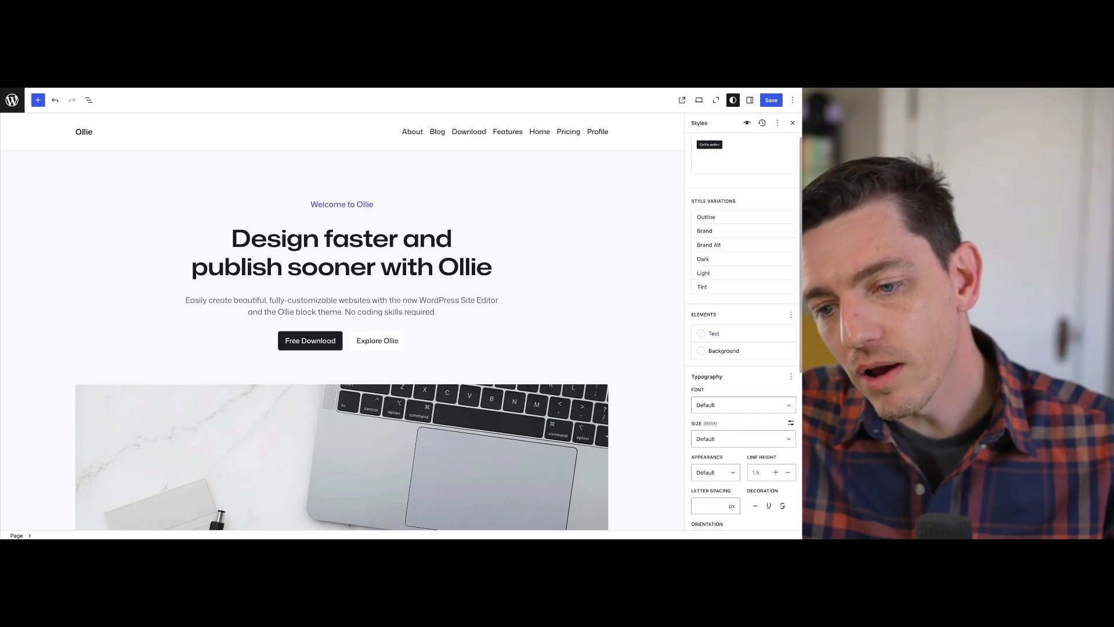
pyautogui.scroll(-1, 725, 273)
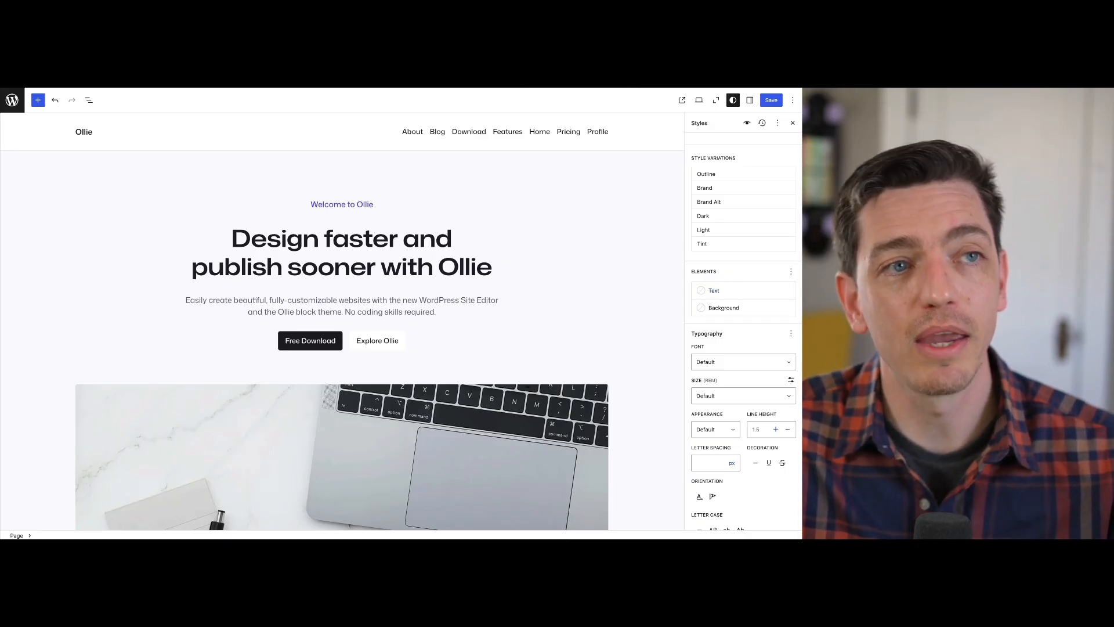
pyautogui.click(744, 362)
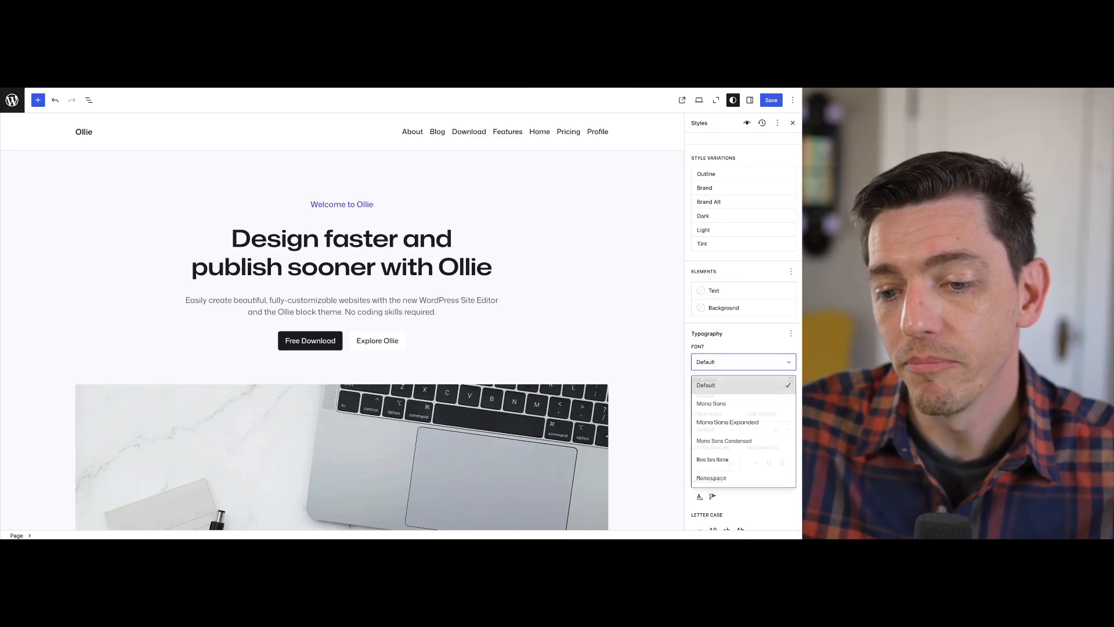
pyautogui.click(727, 422)
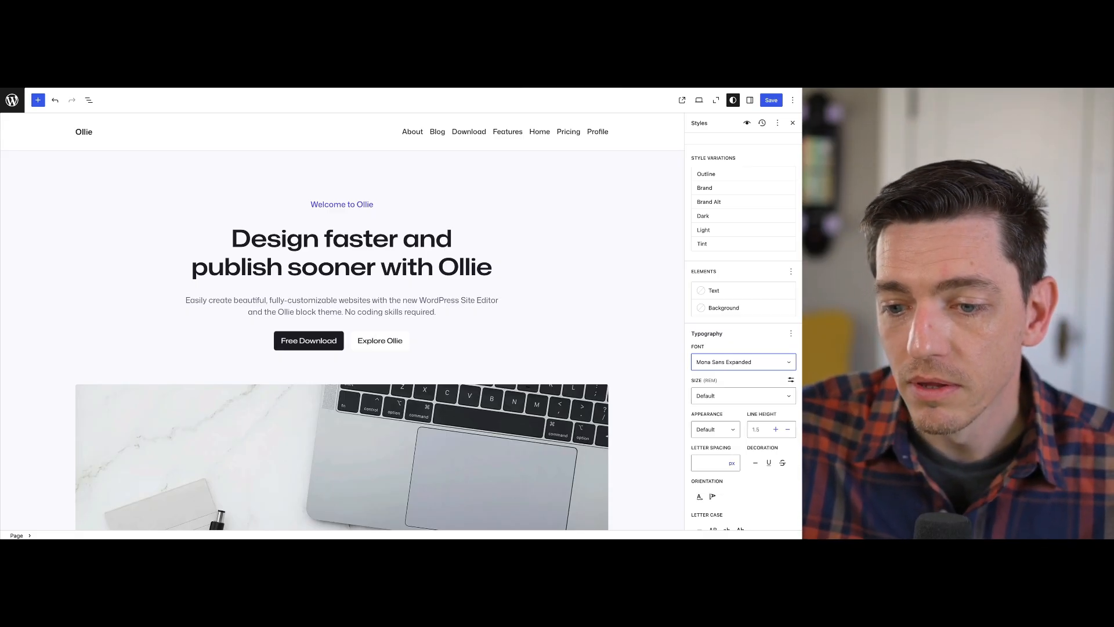
pyautogui.click(716, 429)
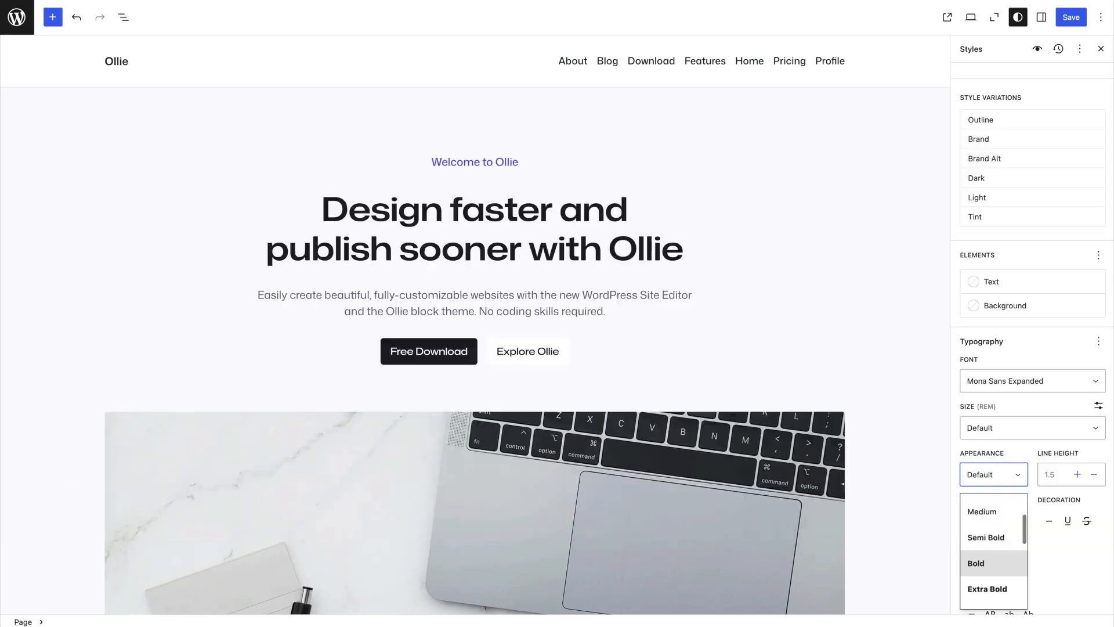
pyautogui.click(704, 493)
pyautogui.click(1033, 382)
pyautogui.scroll(-1, 1033, 382)
pyautogui.scroll(-3, 1032, 349)
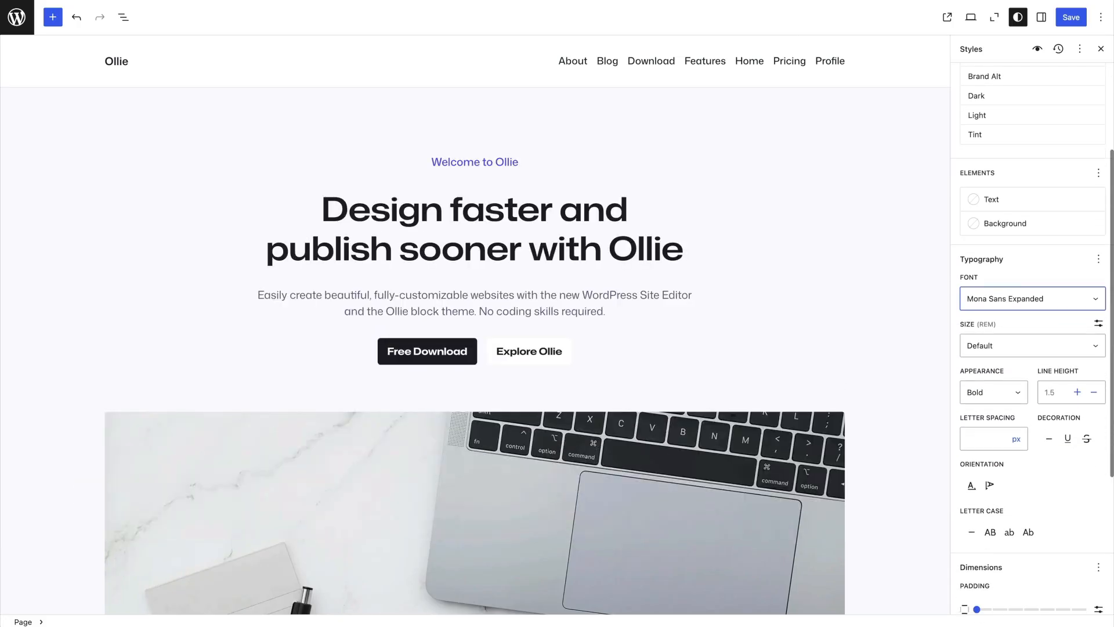
# Set the Button block's background to the theme's Brand color (#5344F4)
pyautogui.scroll(5, 1033, 348)
pyautogui.scroll(1, 1033, 331)
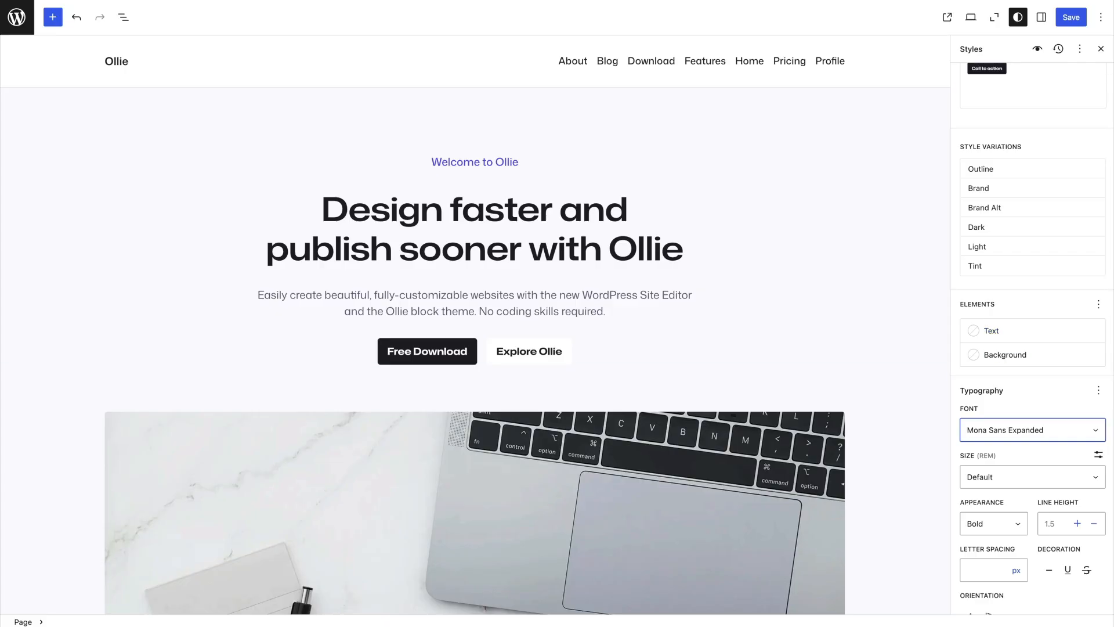
pyautogui.click(1005, 354)
pyautogui.click(804, 488)
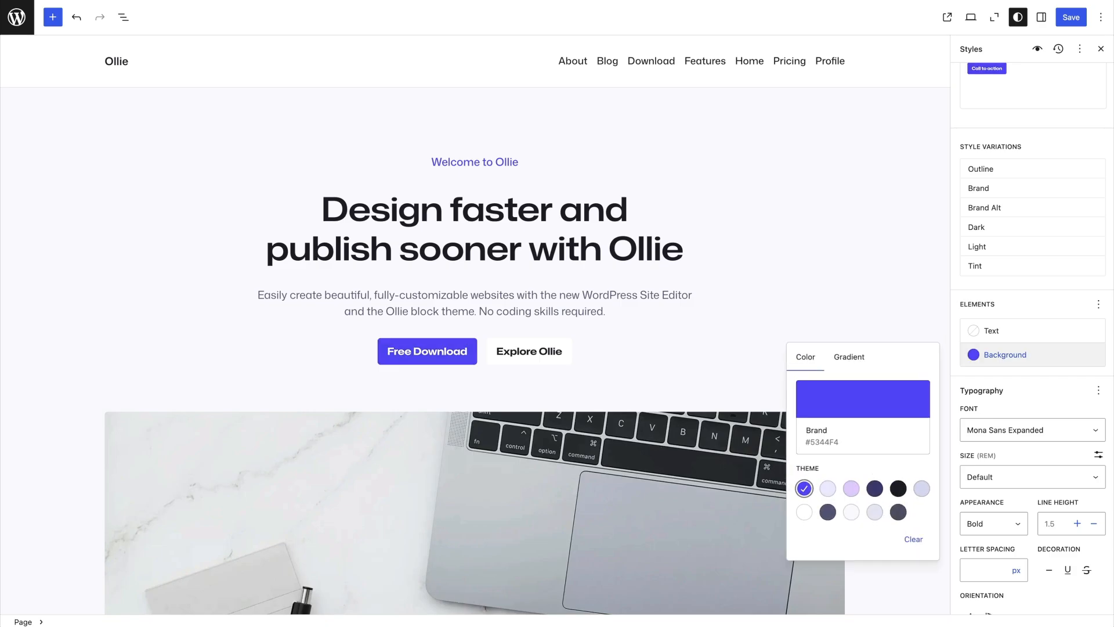
pyautogui.press('Escape')
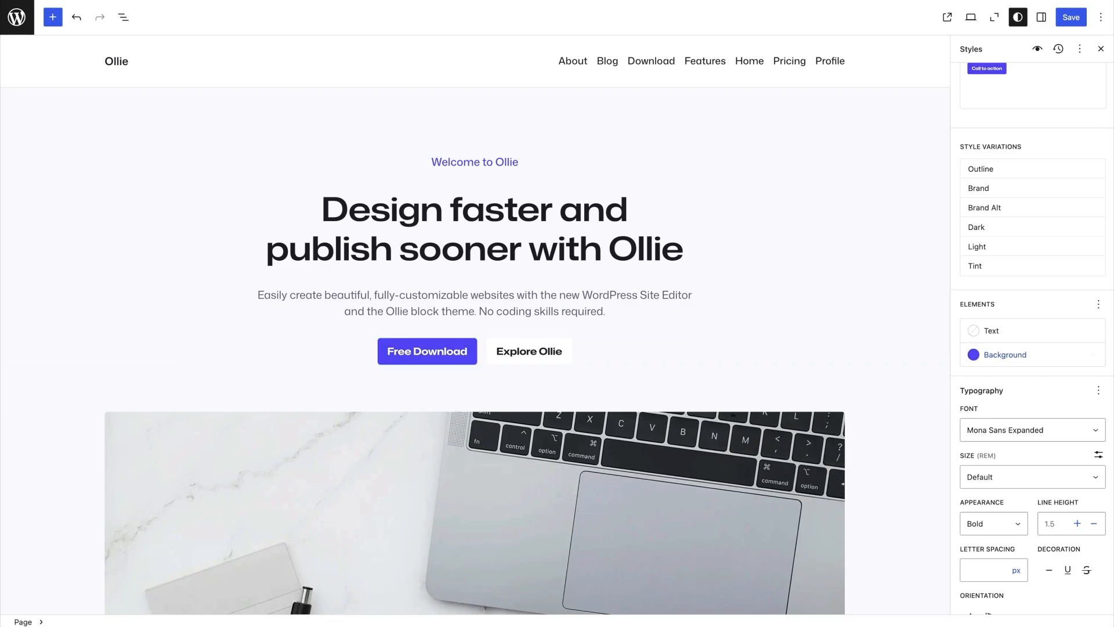
pyautogui.click(1006, 355)
pyautogui.press('Escape')
# Switch the Learn More button in the "Pixel perfect responsive design" card to the Fill style
pyautogui.scroll(-6, 475, 351)
pyautogui.scroll(-18, 475, 325)
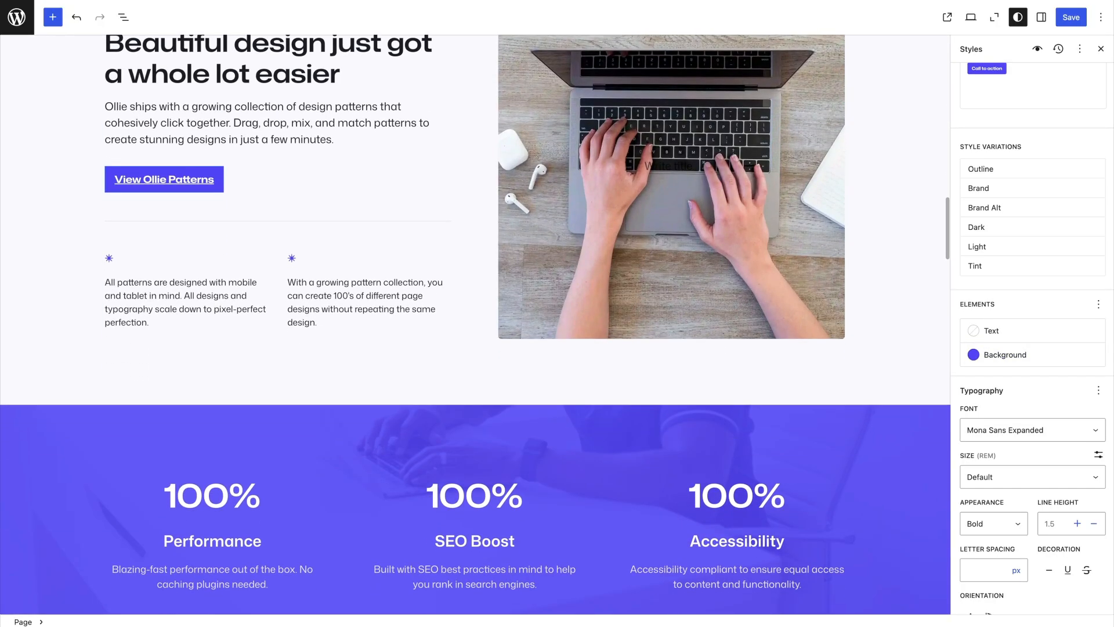
pyautogui.scroll(-19, 474, 325)
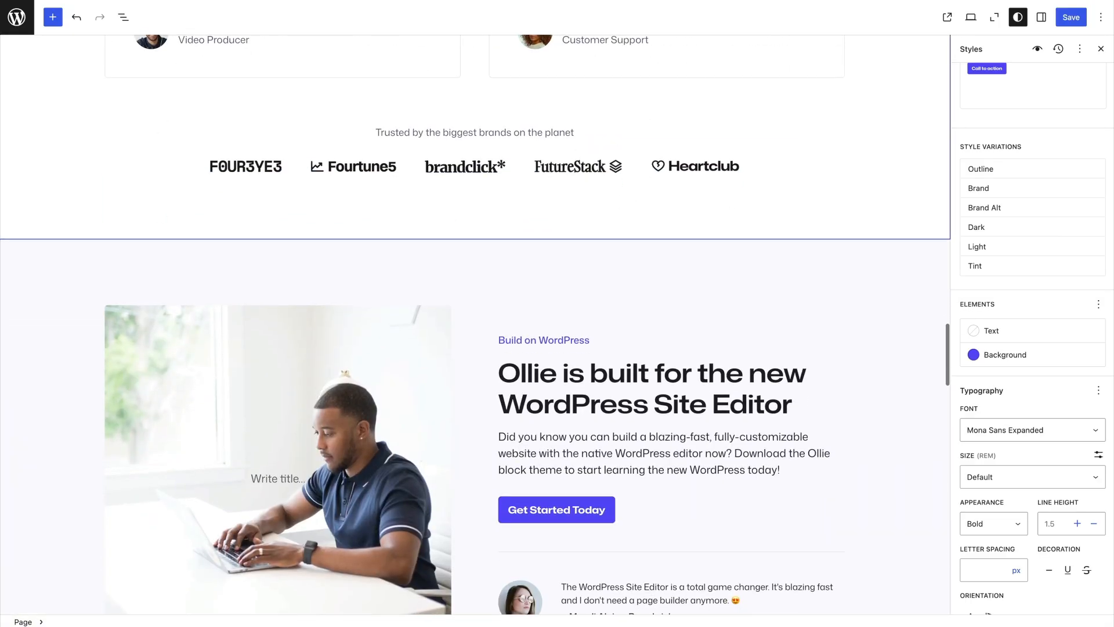
pyautogui.scroll(-6, 475, 325)
pyautogui.scroll(20, 475, 325)
pyautogui.scroll(-4, 475, 325)
pyautogui.click(503, 324)
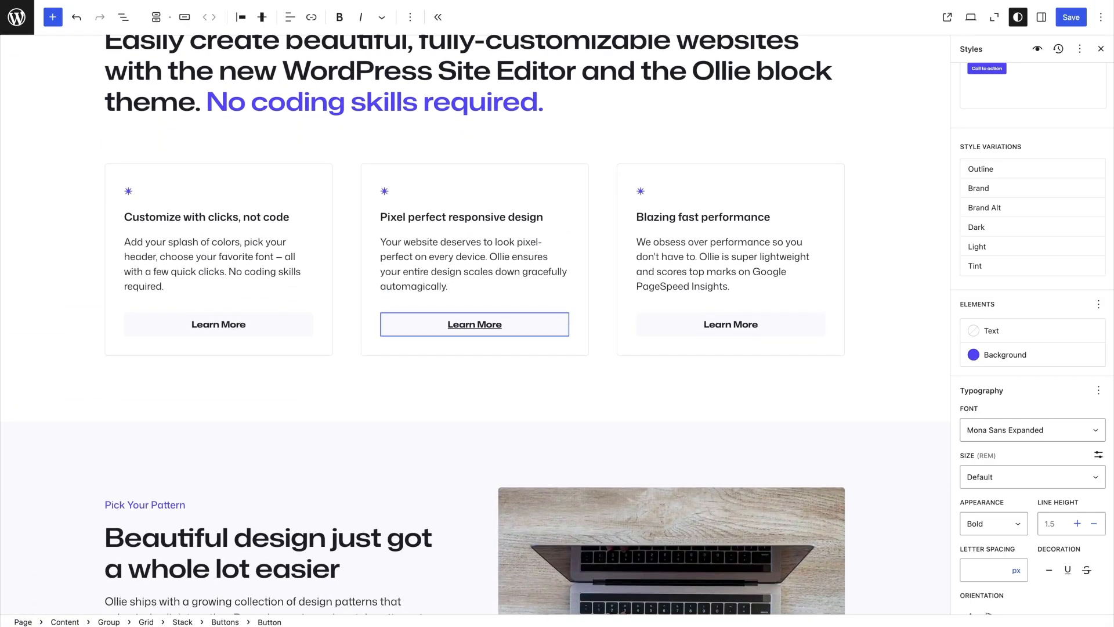
pyautogui.click(1042, 17)
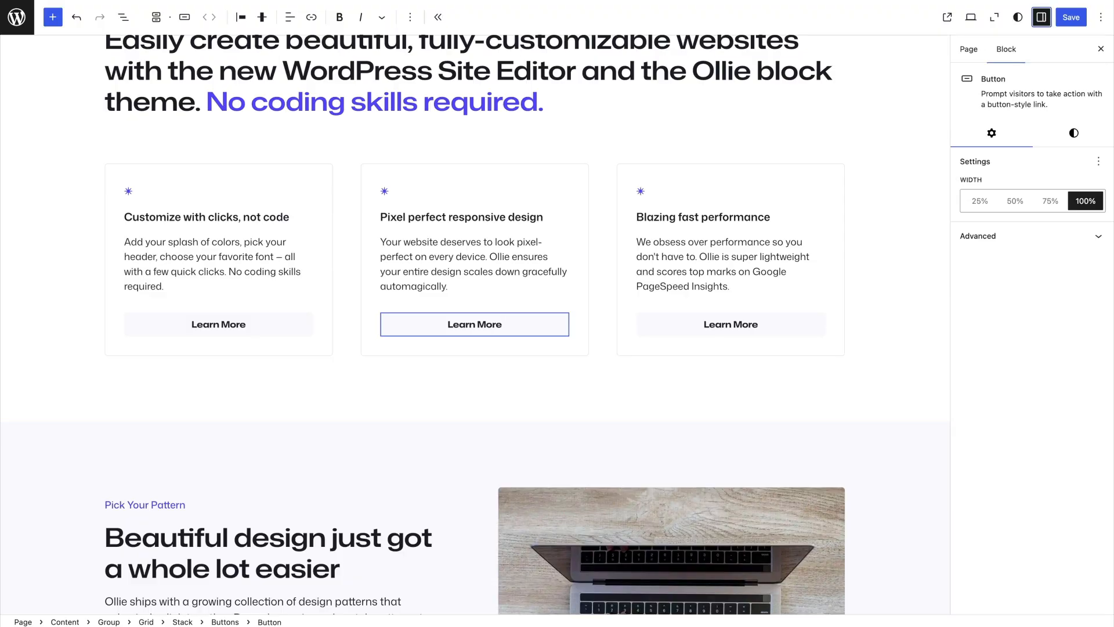
pyautogui.click(1073, 133)
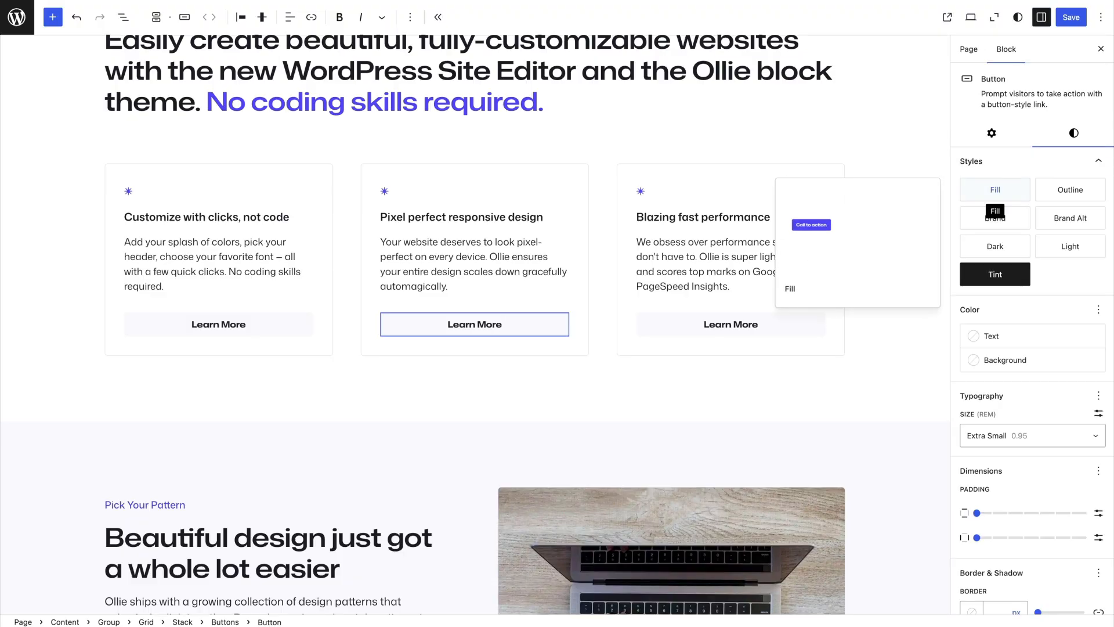
pyautogui.click(995, 189)
# Apply the Fill style to the Learn More buttons in the "Blazing fast performance" and "Customize with clicks, not code" cards
pyautogui.click(731, 324)
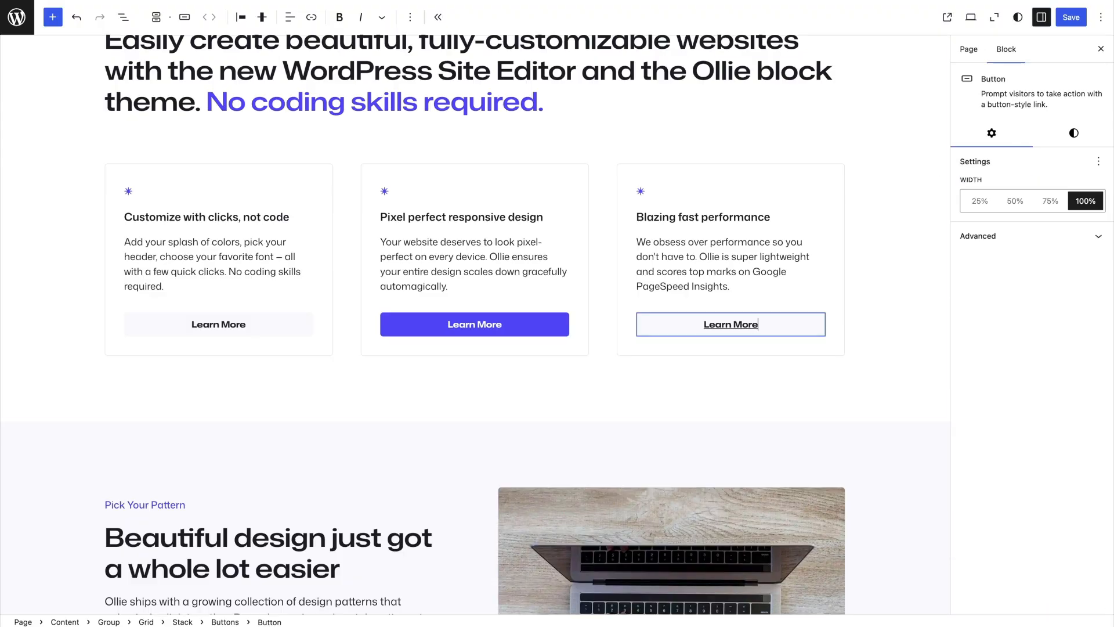
pyautogui.click(1074, 133)
pyautogui.click(995, 190)
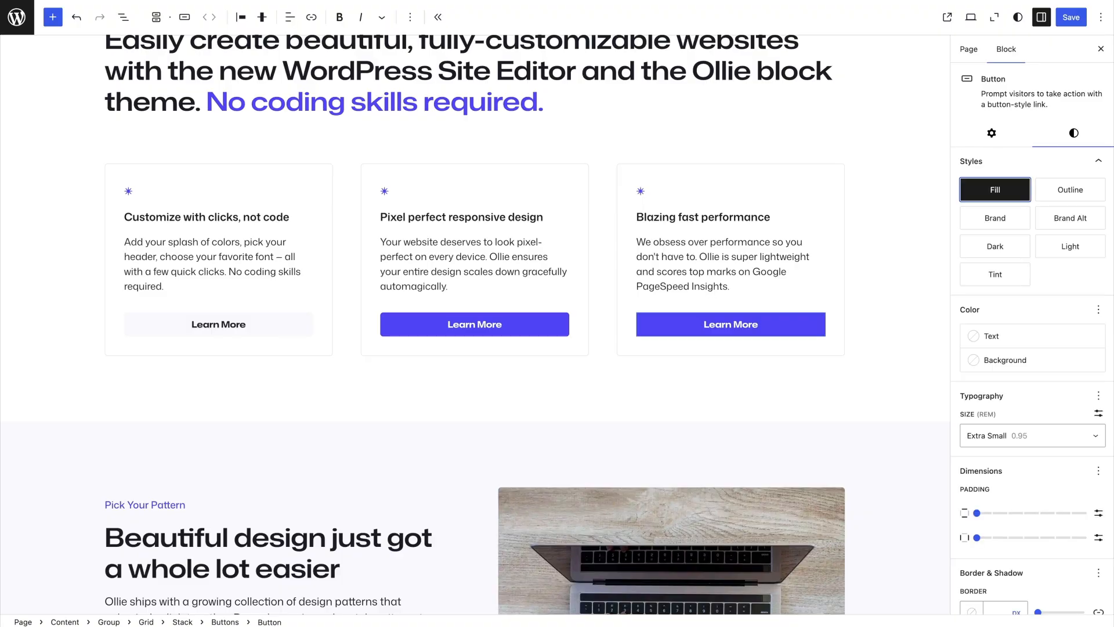
pyautogui.click(218, 324)
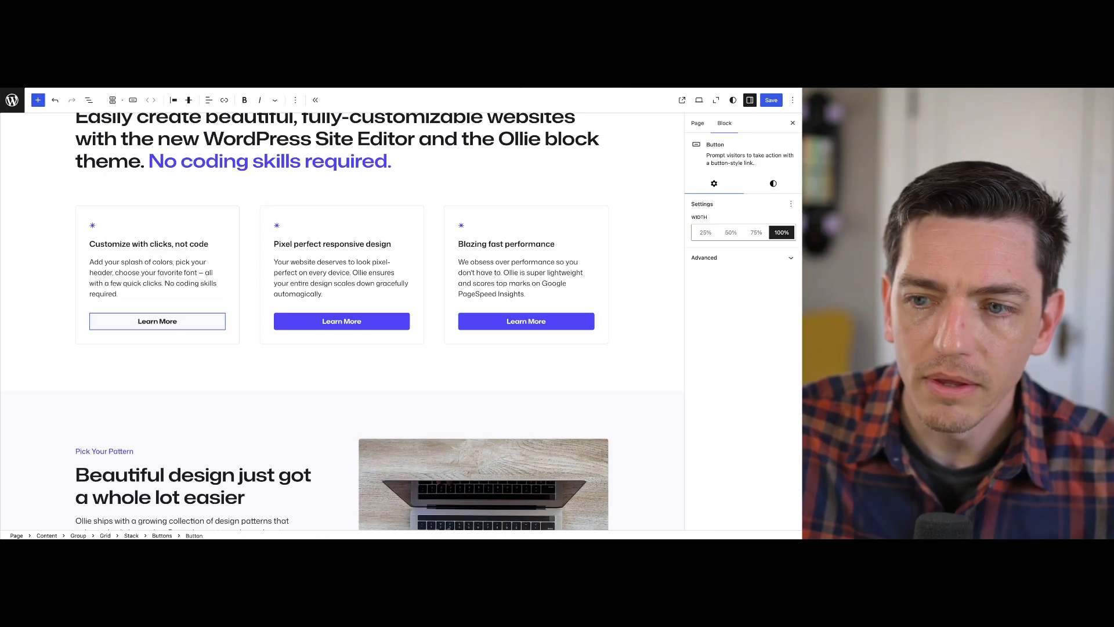
pyautogui.click(774, 183)
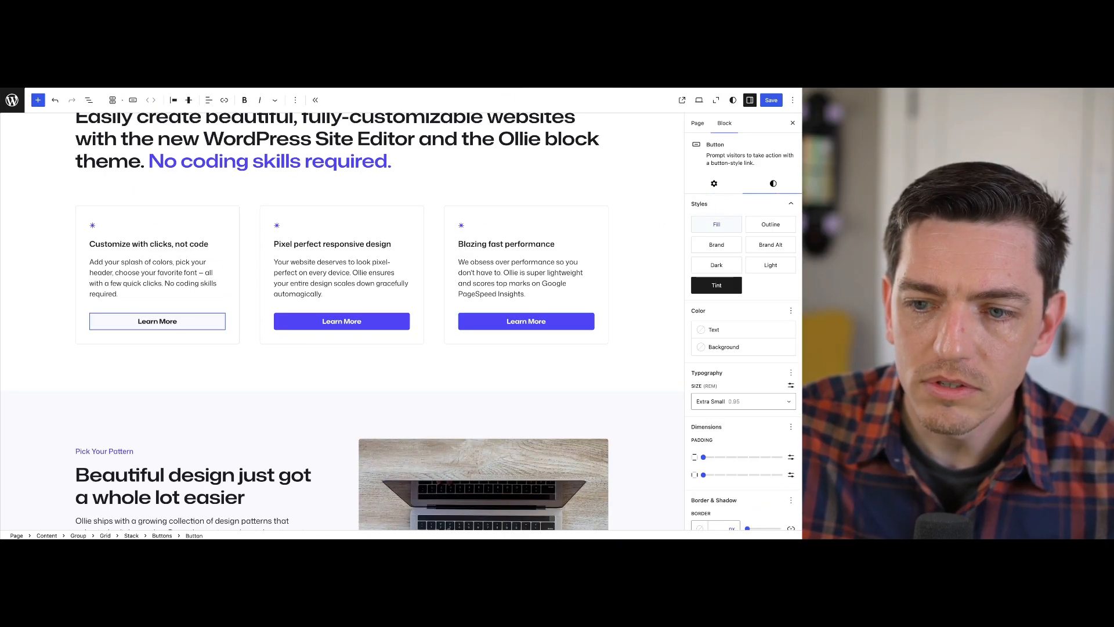
pyautogui.click(717, 225)
# Review which blocks can be customized for the whole site in the global block styles
pyautogui.click(733, 100)
pyautogui.click(709, 372)
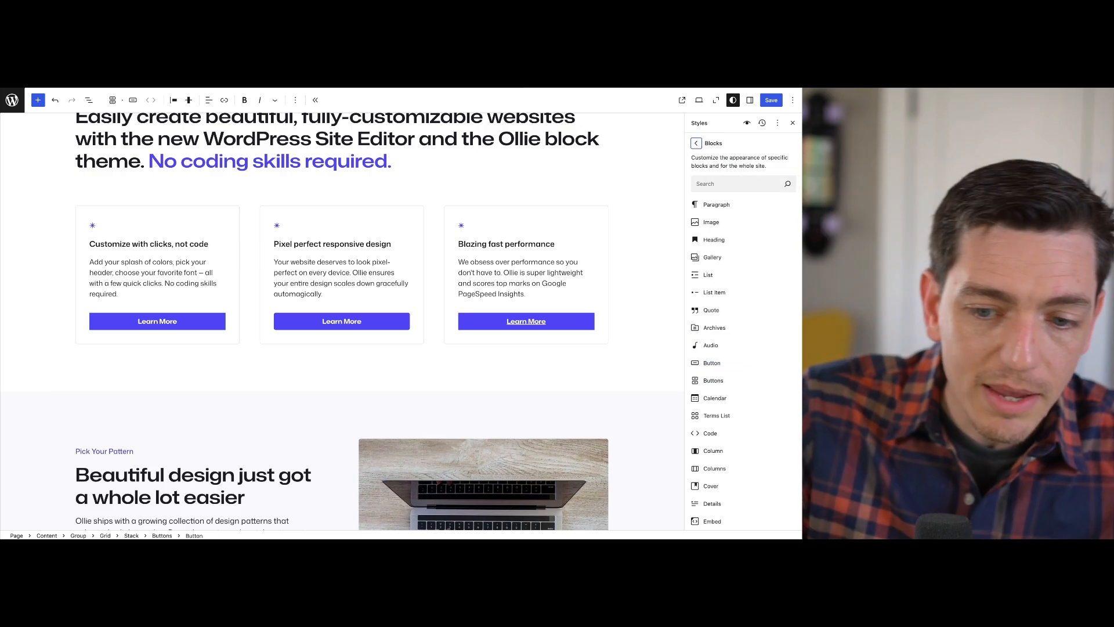
pyautogui.scroll(-2, 713, 198)
pyautogui.scroll(-8, 711, 200)
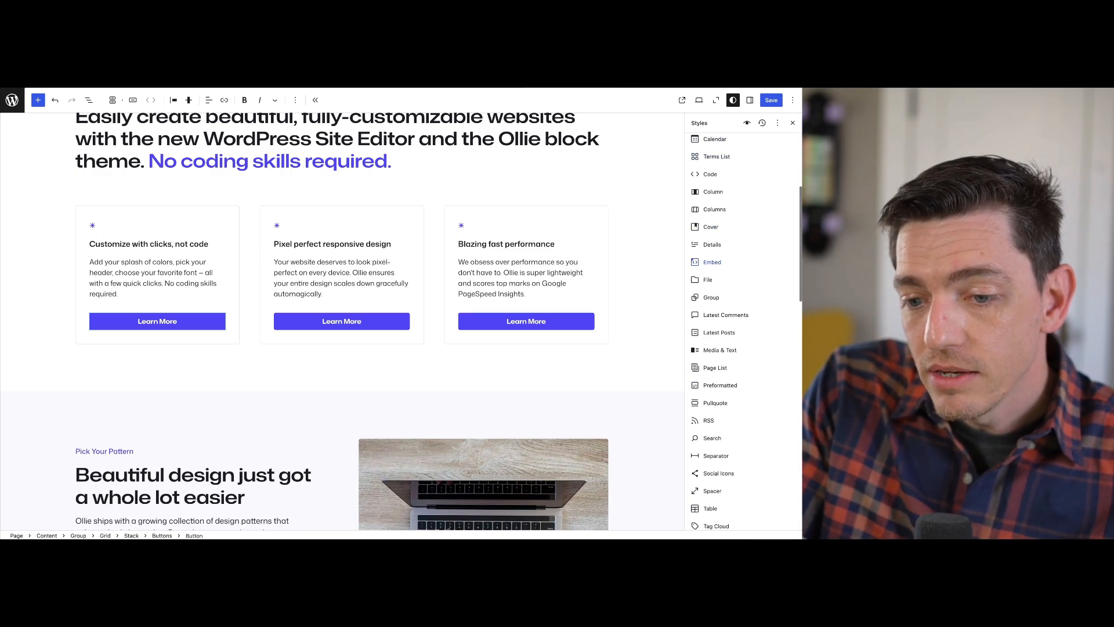
pyautogui.scroll(-10, 711, 202)
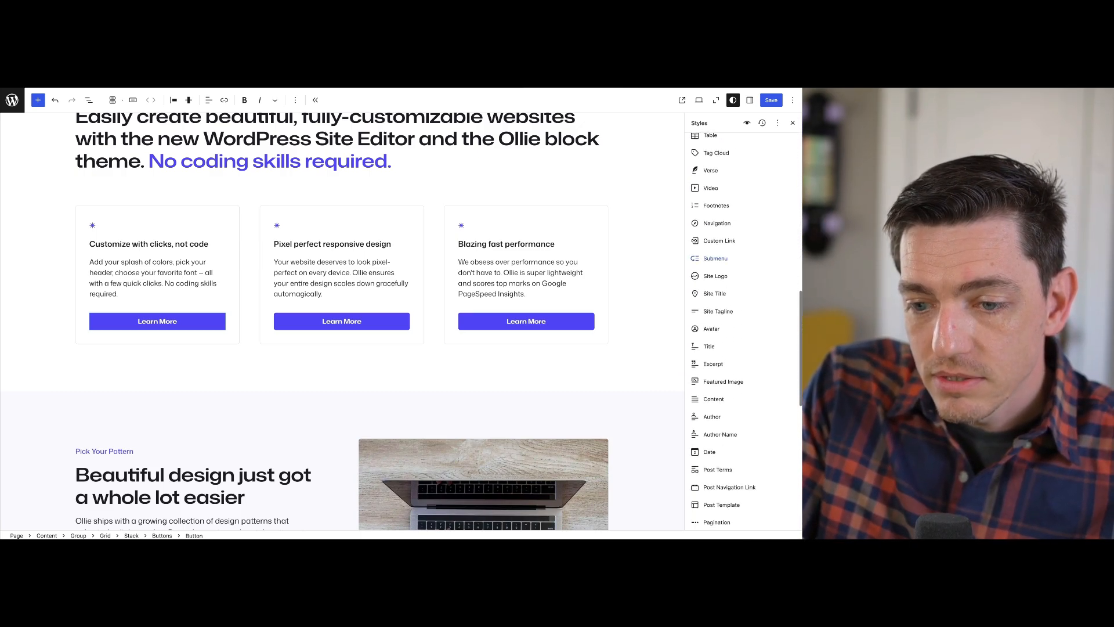
pyautogui.scroll(-1, 711, 202)
pyautogui.scroll(17, 711, 202)
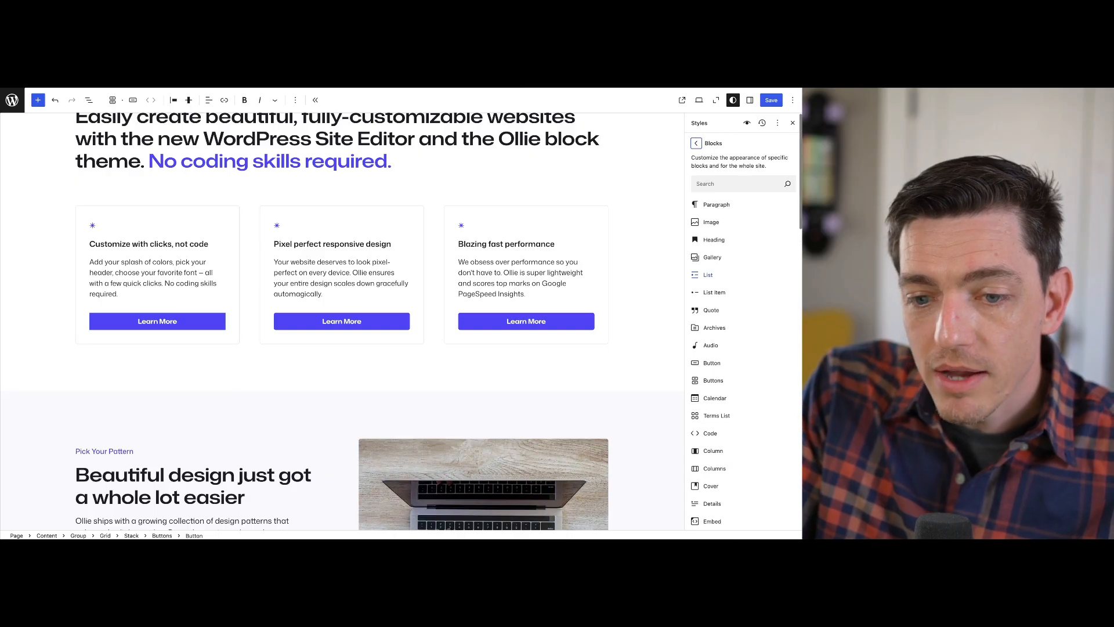
pyautogui.click(646, 233)
pyautogui.scroll(3, 342, 322)
pyautogui.scroll(-1, 342, 322)
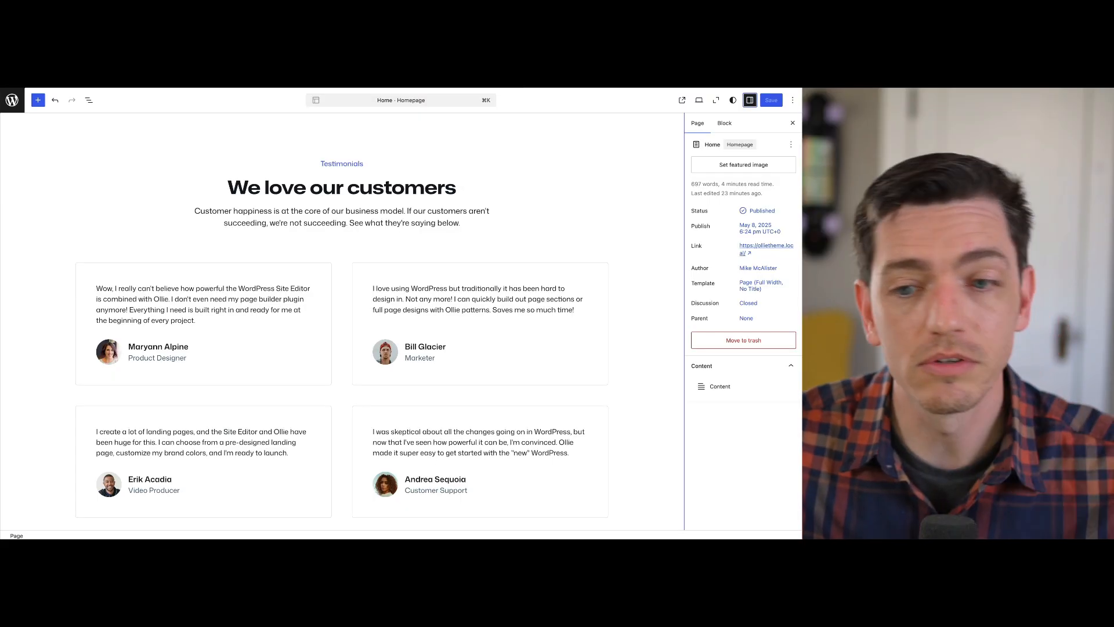
# Show the page's block structure and select the Testimonials group in it
pyautogui.click(342, 247)
pyautogui.scroll(1, 341, 250)
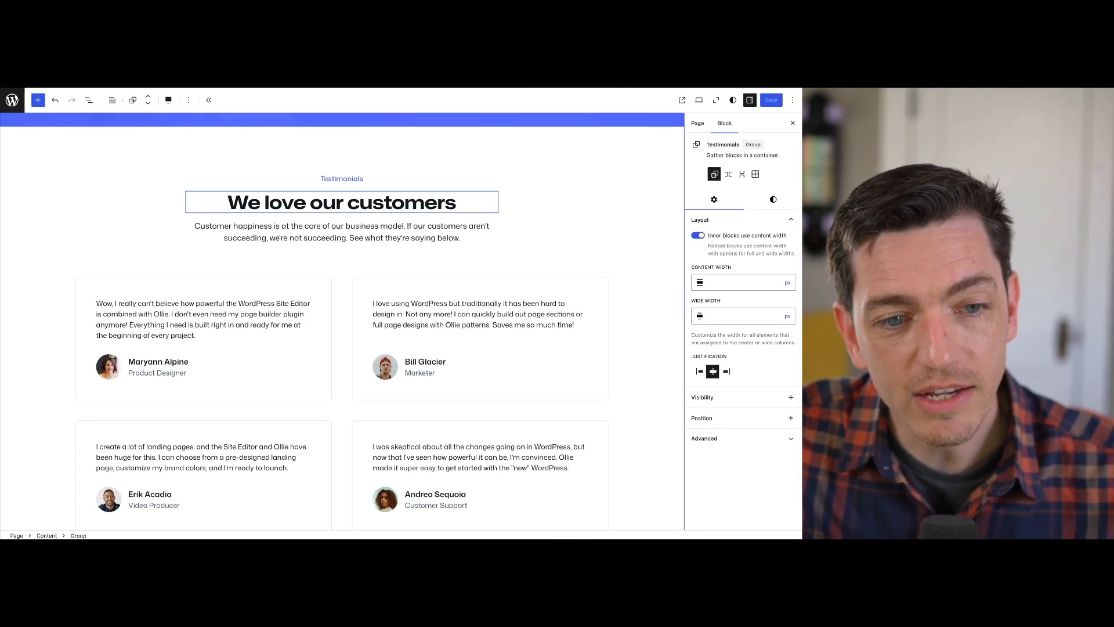
pyautogui.scroll(-1, 342, 314)
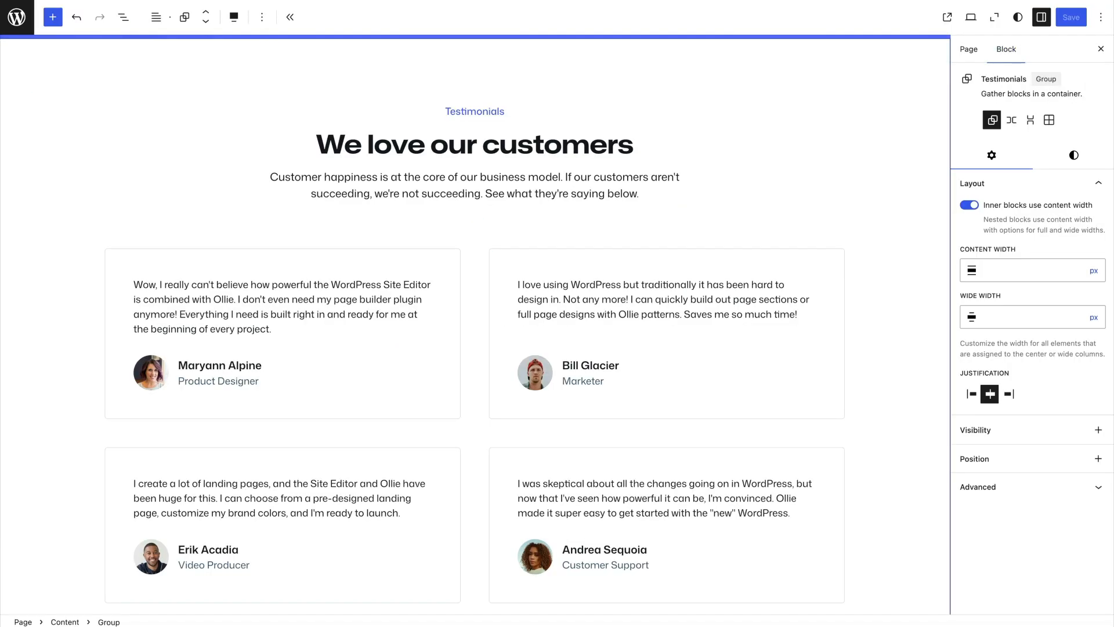
pyautogui.hotkey('shift', 'alt', 'o')
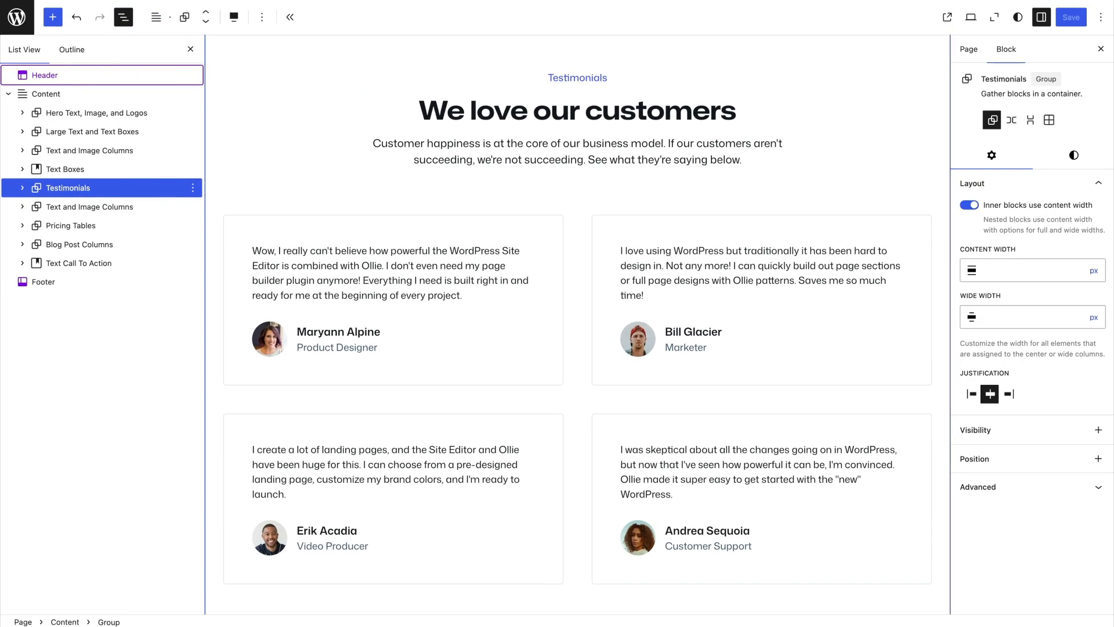
pyautogui.click(65, 169)
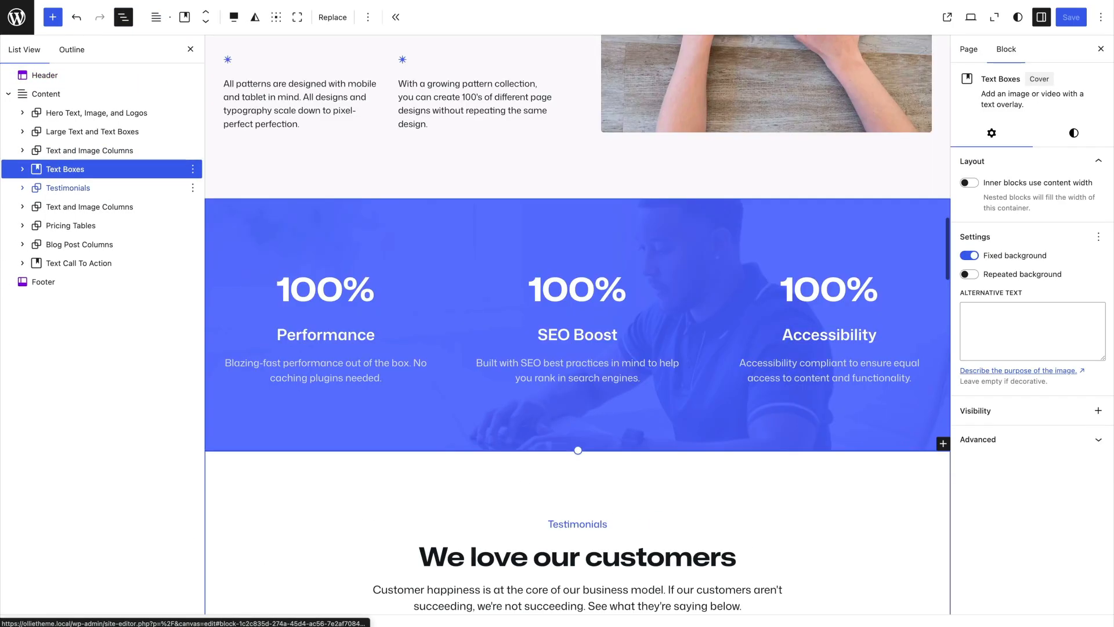
pyautogui.click(68, 188)
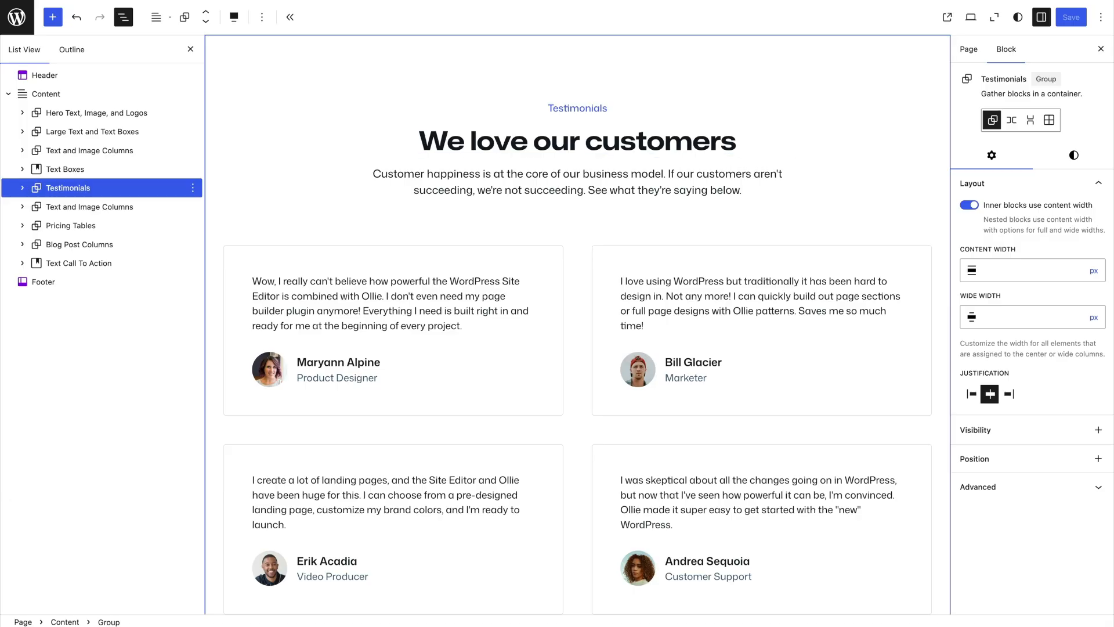
# Examine the padding, margin and block spacing in the Testimonials group's style settings
pyautogui.click(1074, 155)
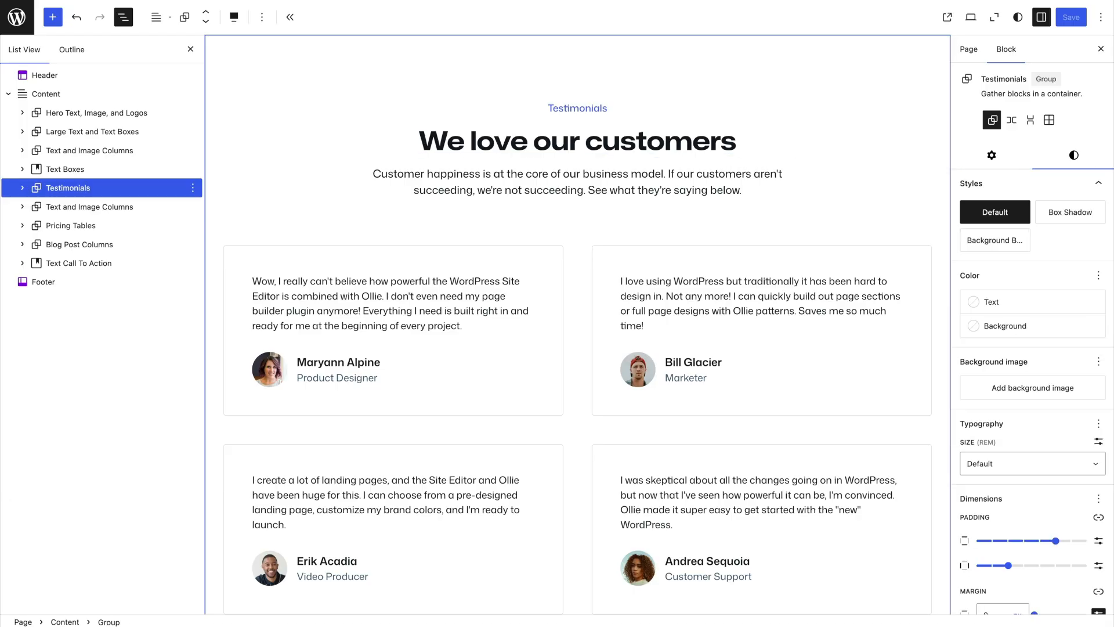
pyautogui.scroll(-3, 1070, 216)
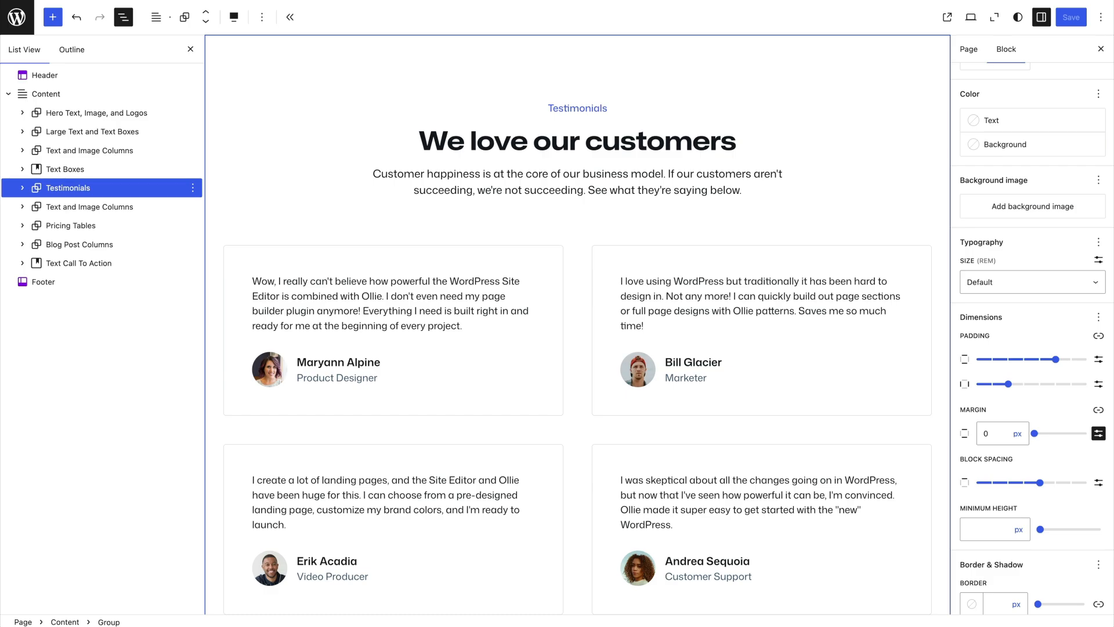
pyautogui.moveTo(1032, 360)
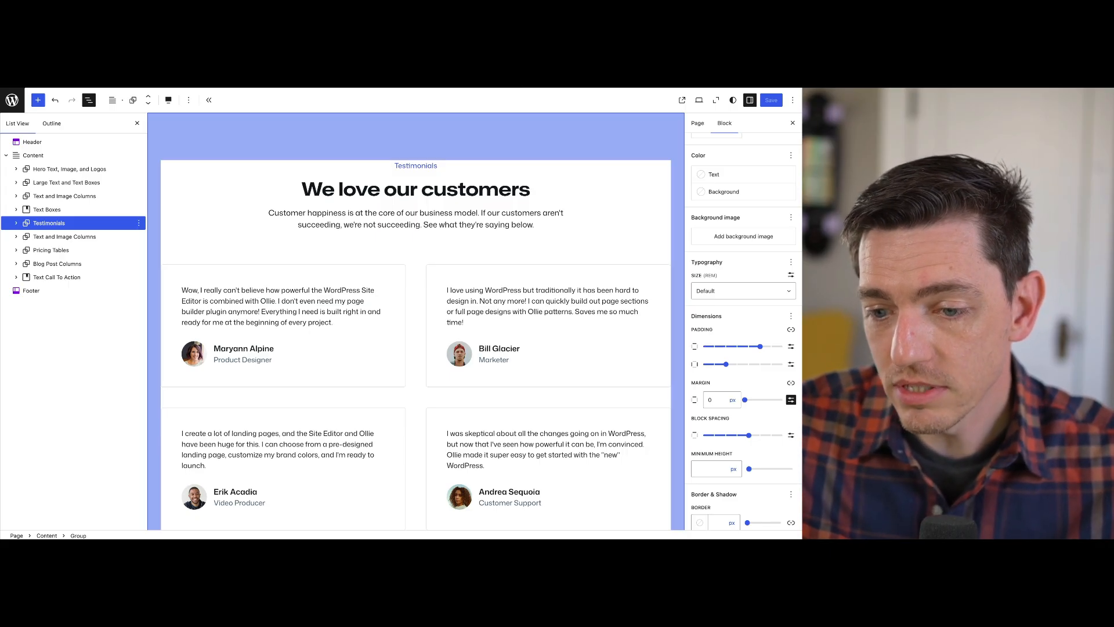
pyautogui.scroll(-1, 743, 355)
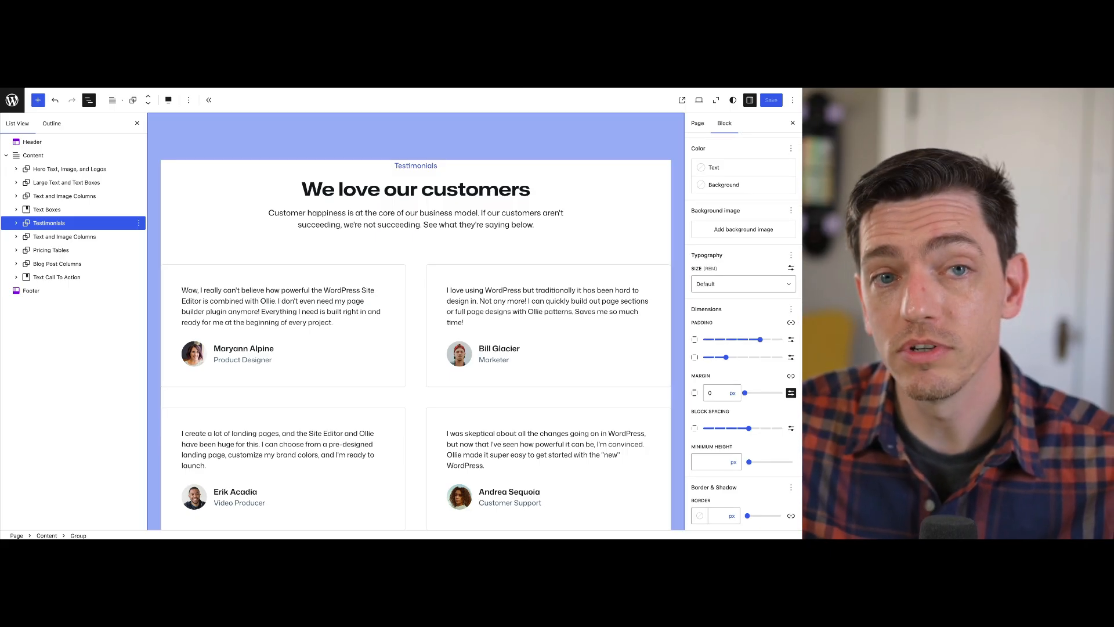
pyautogui.scroll(1, 548, 307)
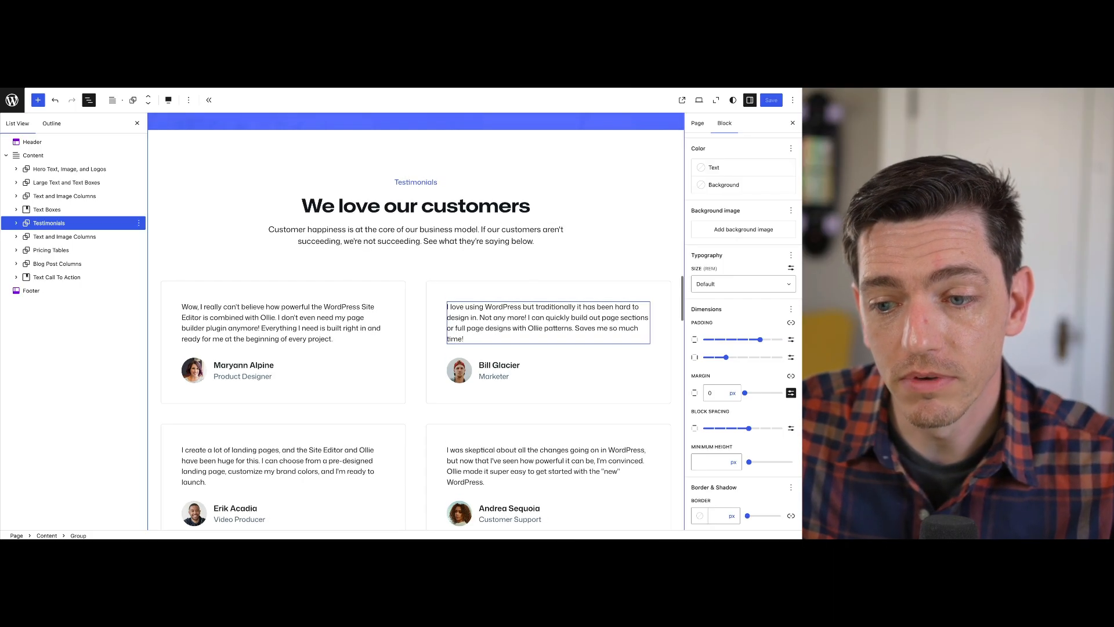
# Set the Testimonials group's vertical padding to 2xl and compare its spacing with the sections below
pyautogui.moveTo(761, 339)
pyautogui.mouseDown()
pyautogui.moveTo(709, 339)
pyautogui.moveTo(771, 339)
pyautogui.moveTo(760, 339)
pyautogui.mouseUp()
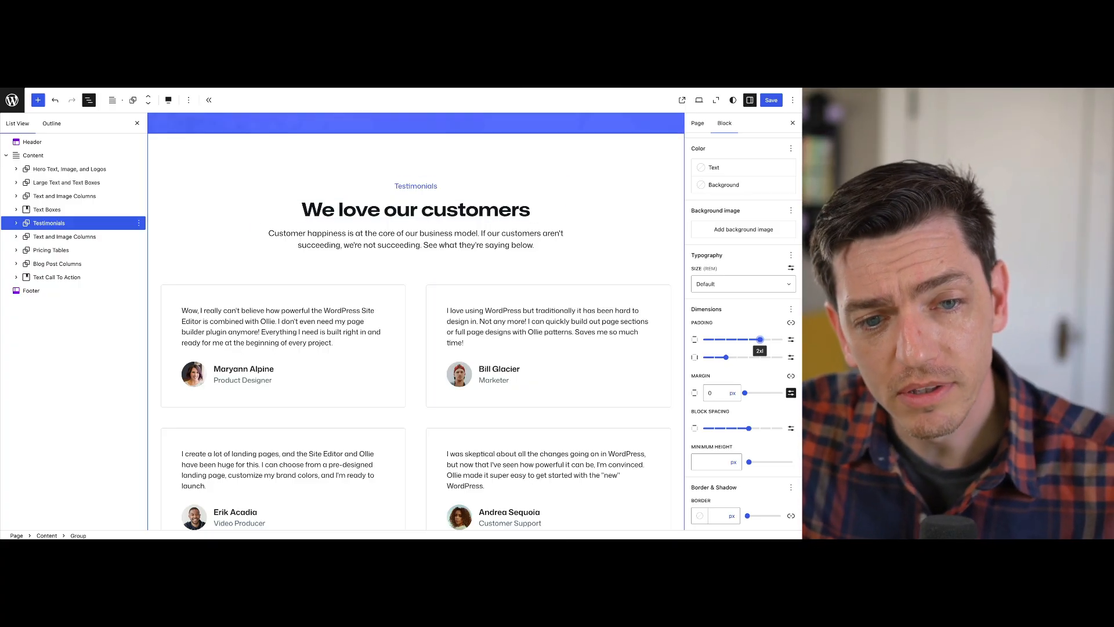
pyautogui.scroll(-10, 416, 321)
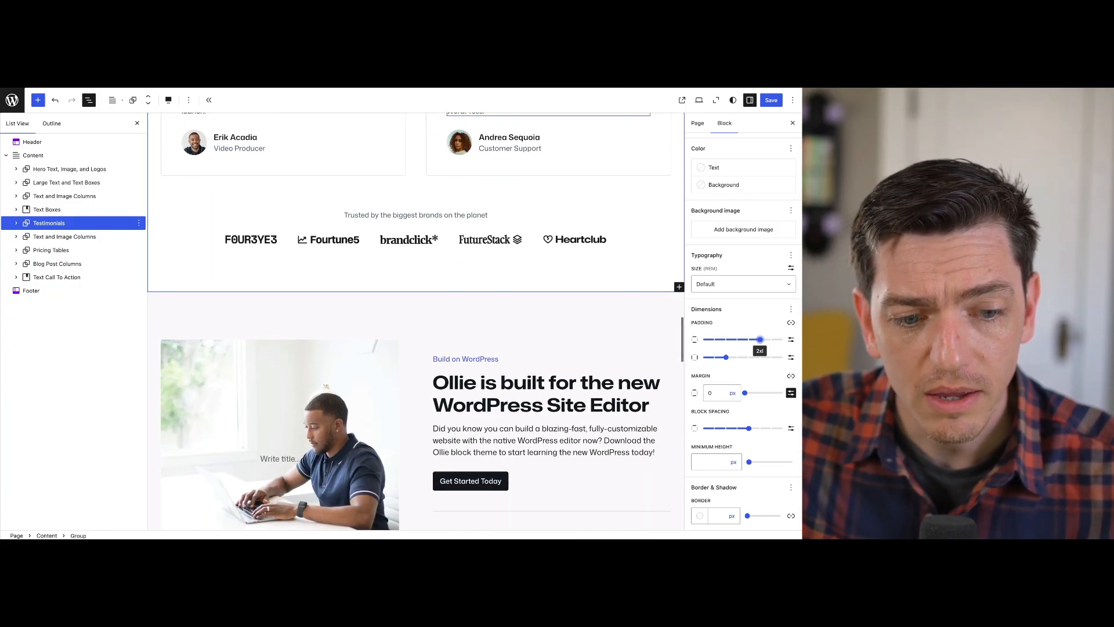
pyautogui.scroll(-6, 416, 321)
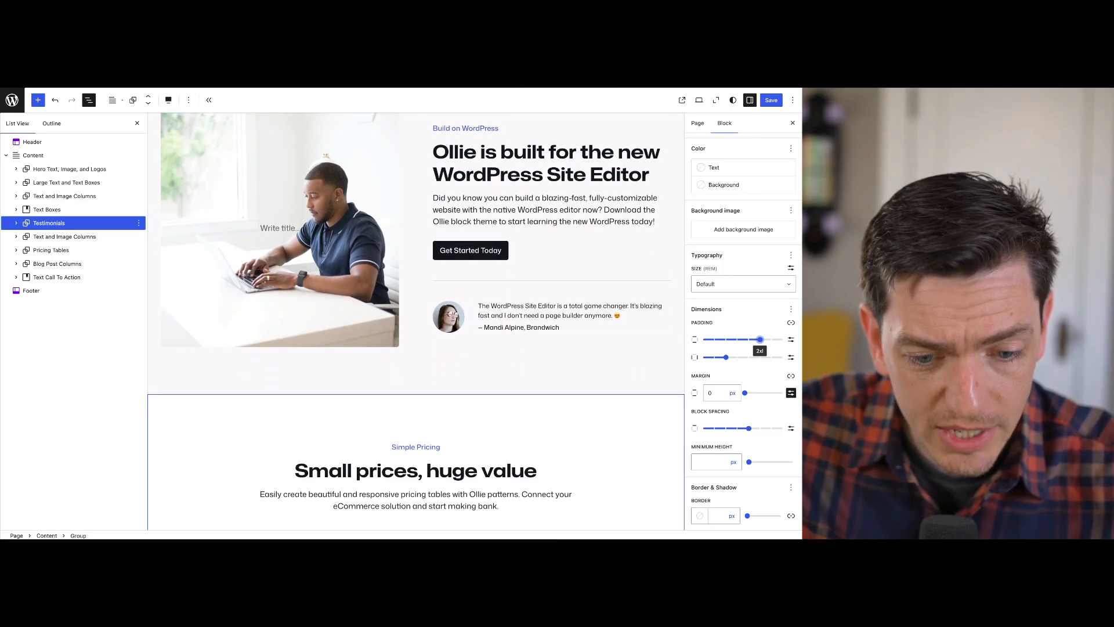
# Try 2xl horizontal padding on the Testimonials group and return it to Medium
pyautogui.scroll(7, 416, 321)
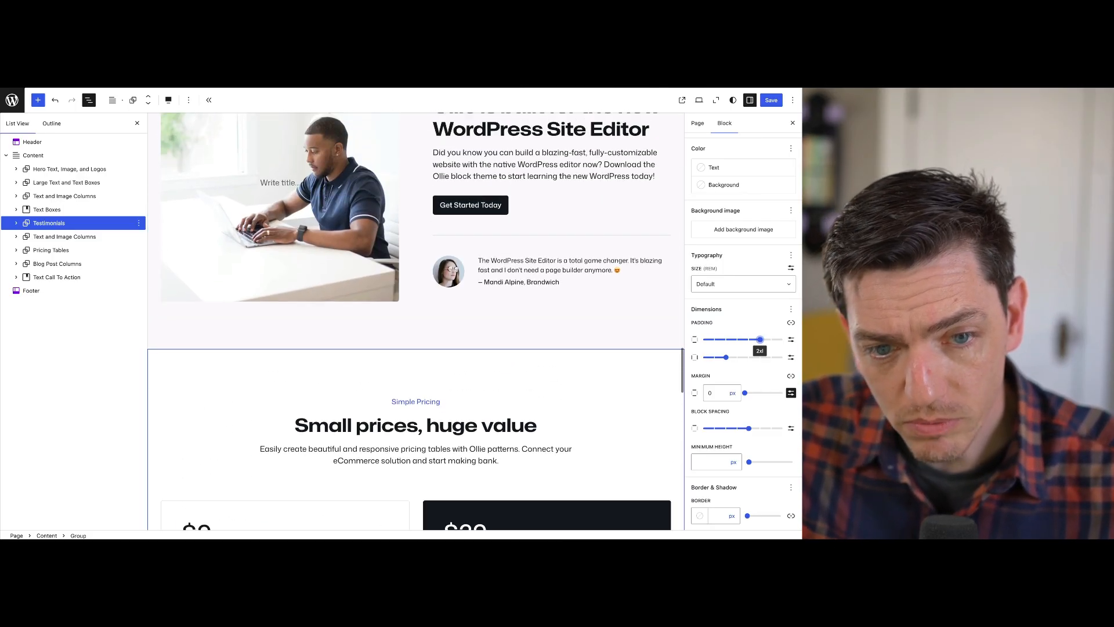
pyautogui.scroll(6, 416, 321)
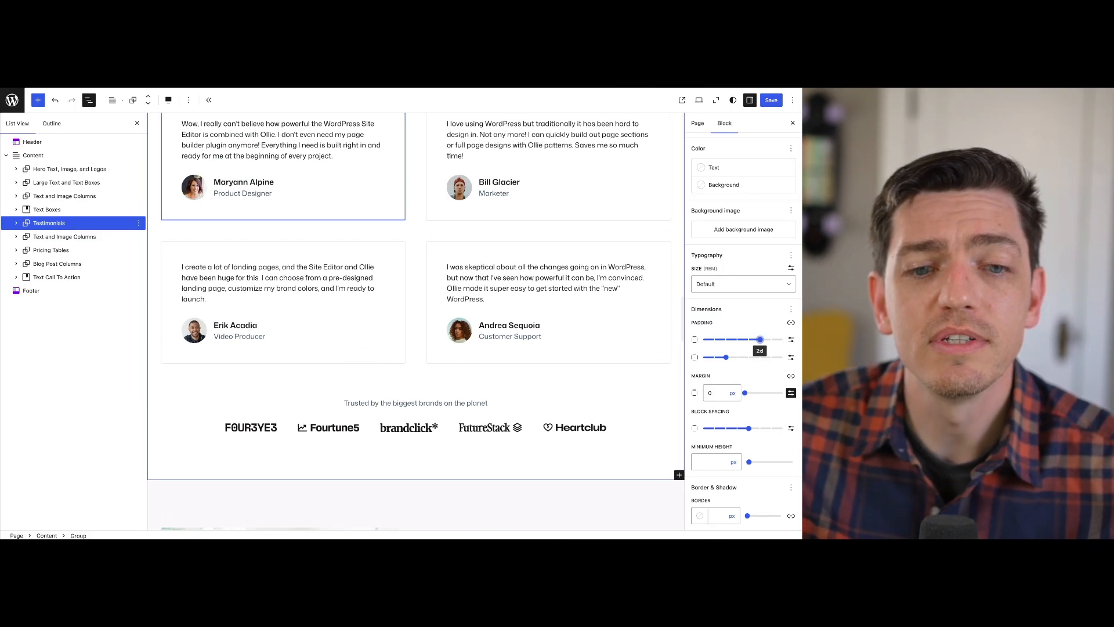
pyautogui.scroll(1, 417, 321)
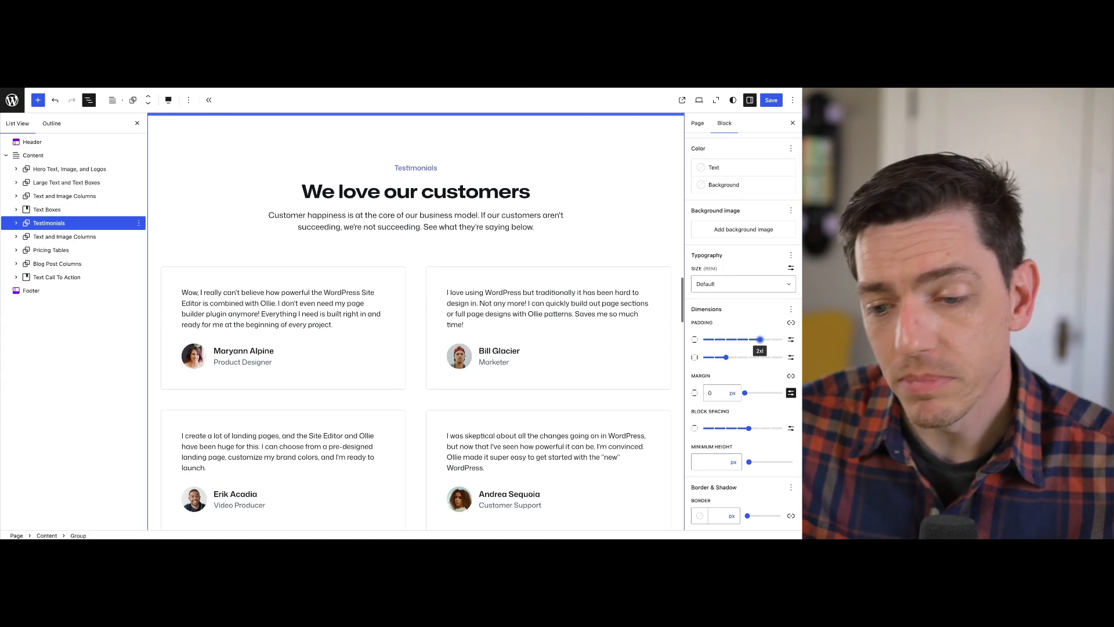
pyautogui.moveTo(726, 357); pyautogui.dragTo(760, 359)
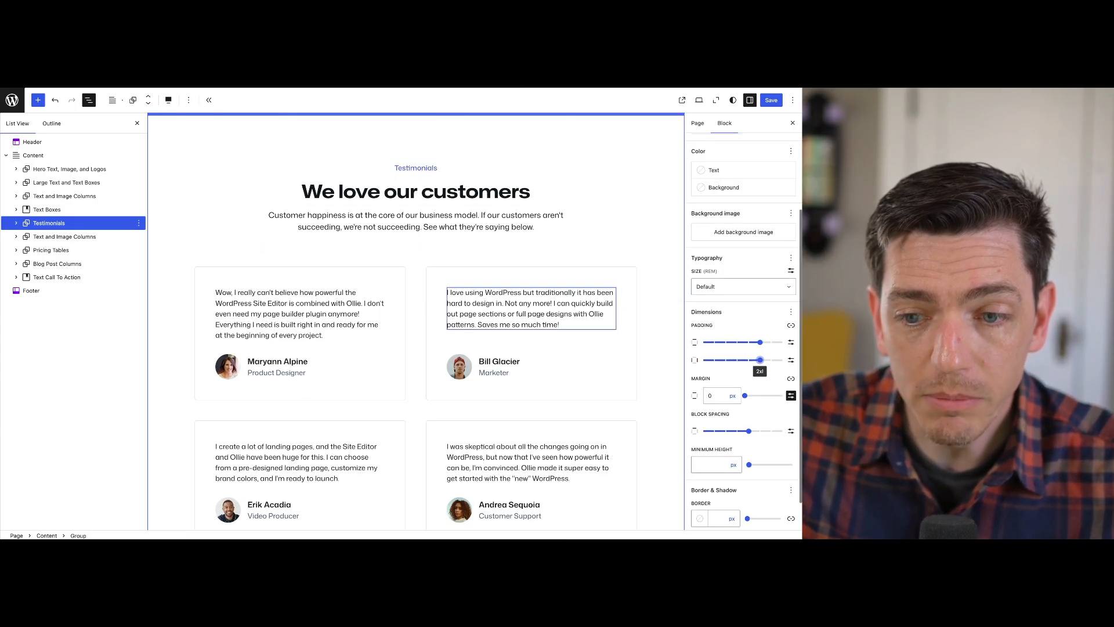
pyautogui.scroll(-7, 522, 348)
pyautogui.scroll(8, 415, 321)
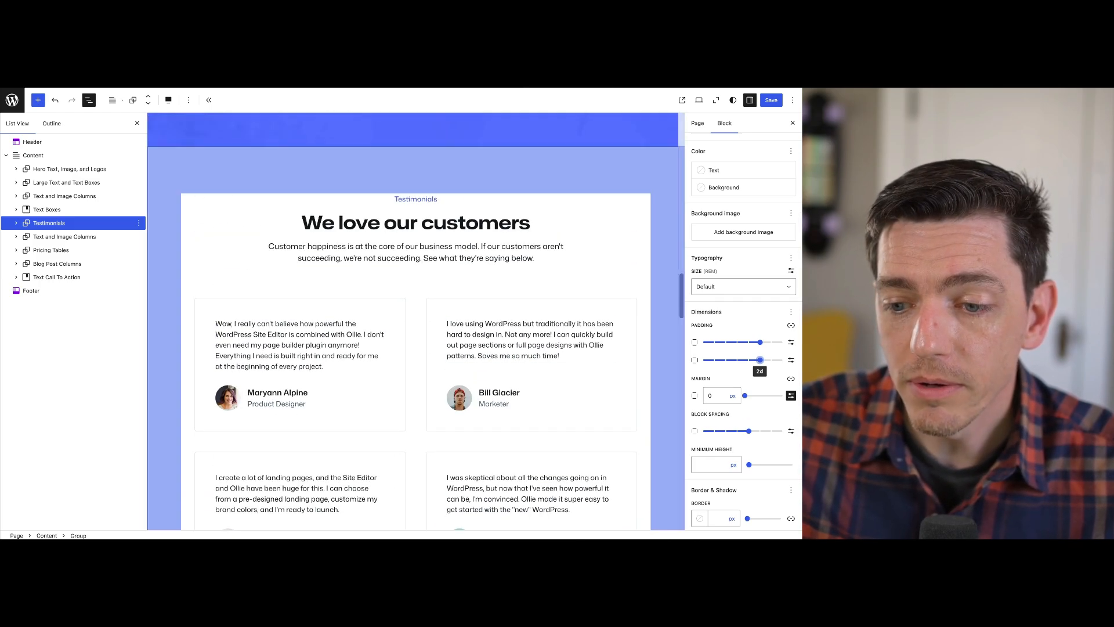
pyautogui.moveTo(760, 360); pyautogui.dragTo(727, 360)
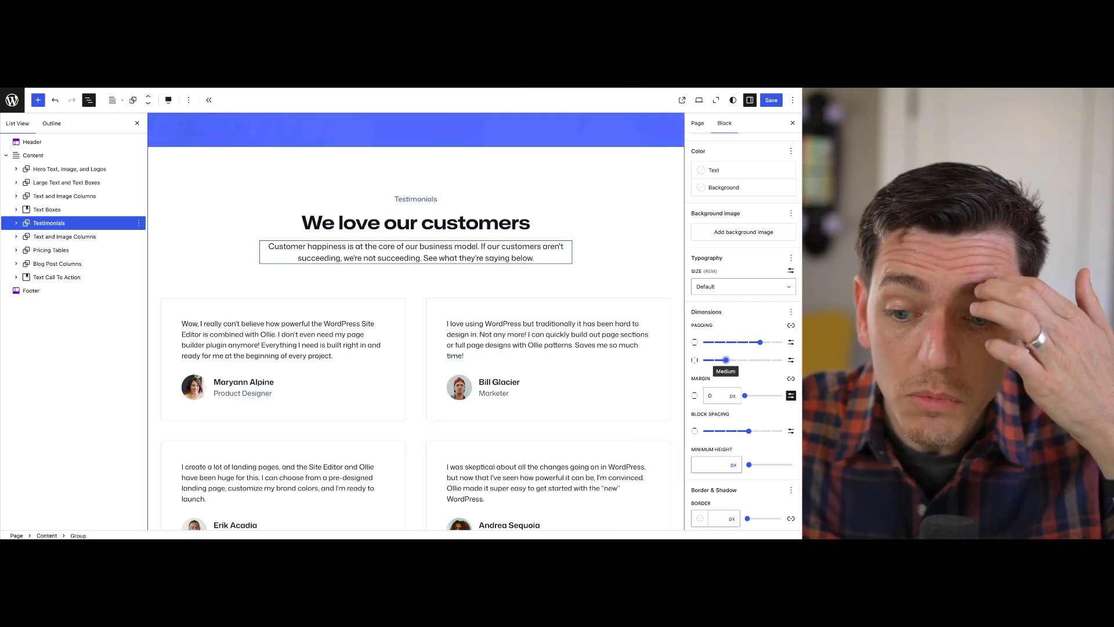
pyautogui.scroll(2, 415, 256)
pyautogui.scroll(-3, 415, 321)
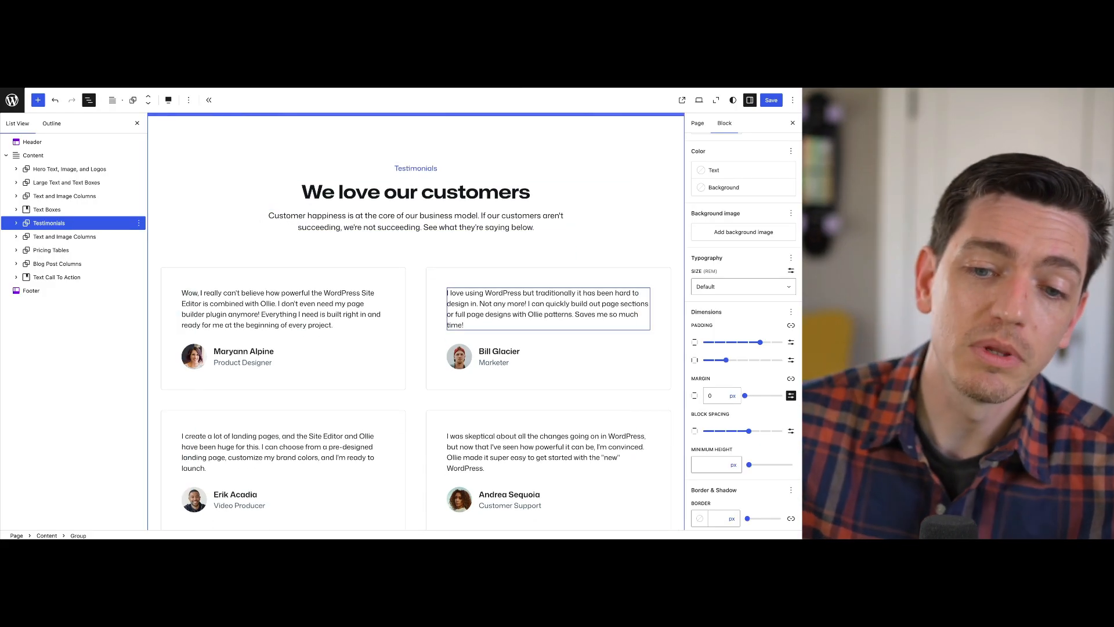
pyautogui.scroll(-1, 548, 308)
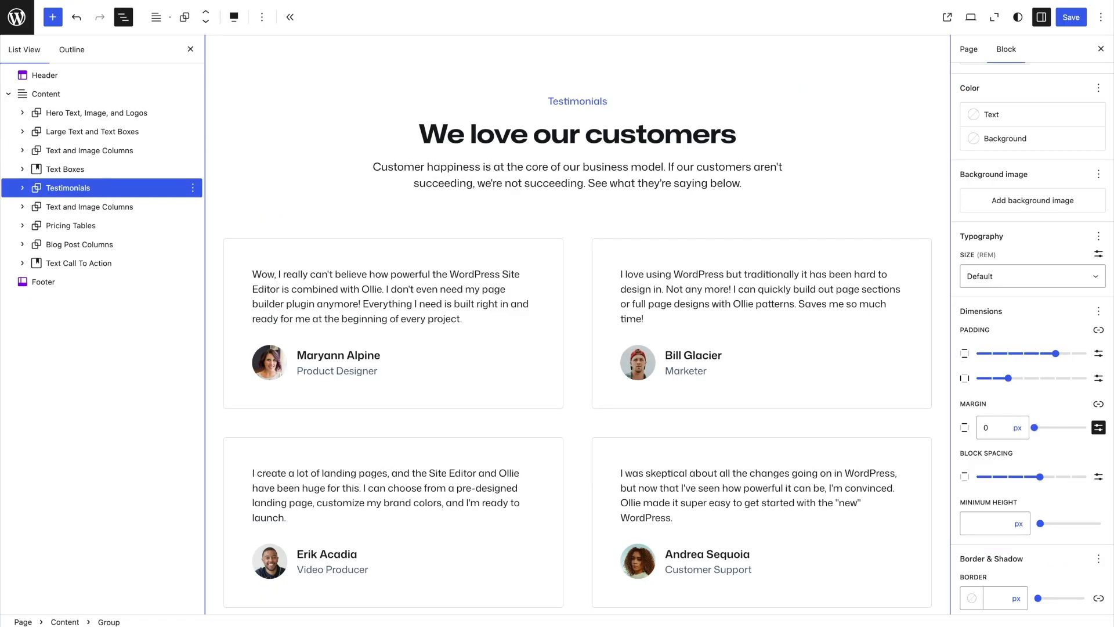
# Try Small, 4xl and Large block spacing on the Testimonials group and return it to Extra Large
pyautogui.moveTo(1039, 476); pyautogui.dragTo(992, 476)
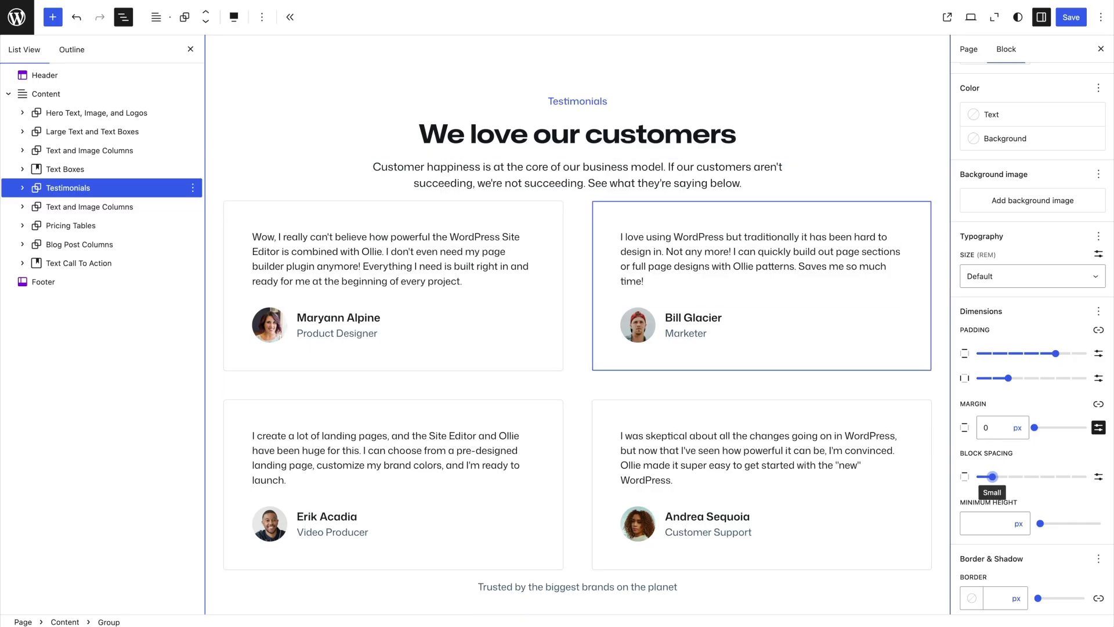
pyautogui.moveTo(992, 476); pyautogui.dragTo(1087, 476)
pyautogui.scroll(-7, 708, 360)
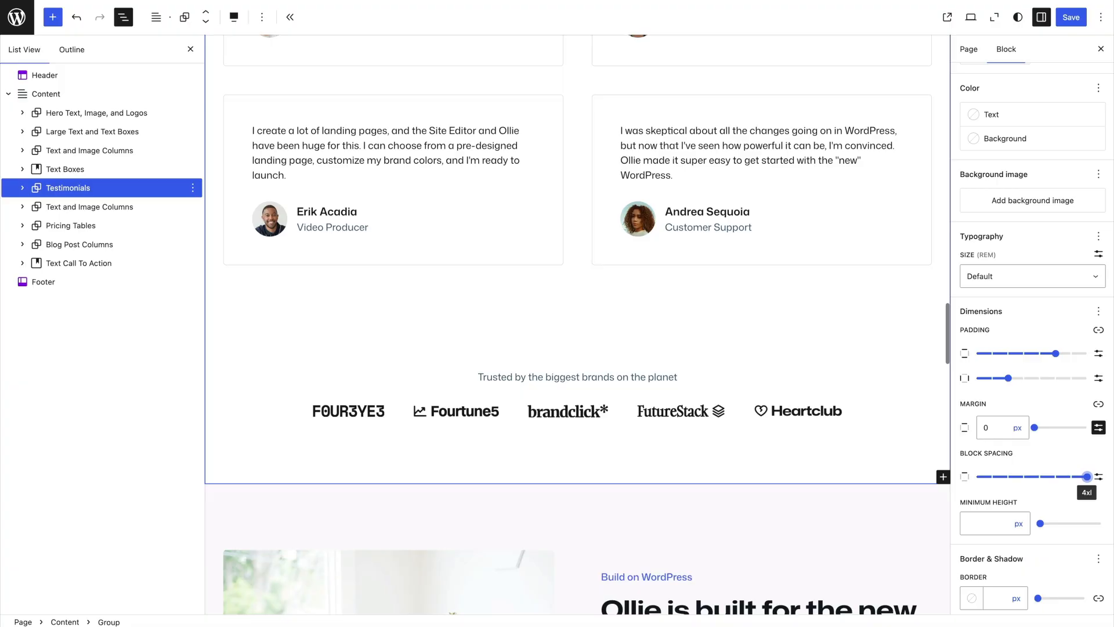
pyautogui.scroll(1, 708, 371)
pyautogui.scroll(8, 755, 406)
pyautogui.scroll(-2, 755, 406)
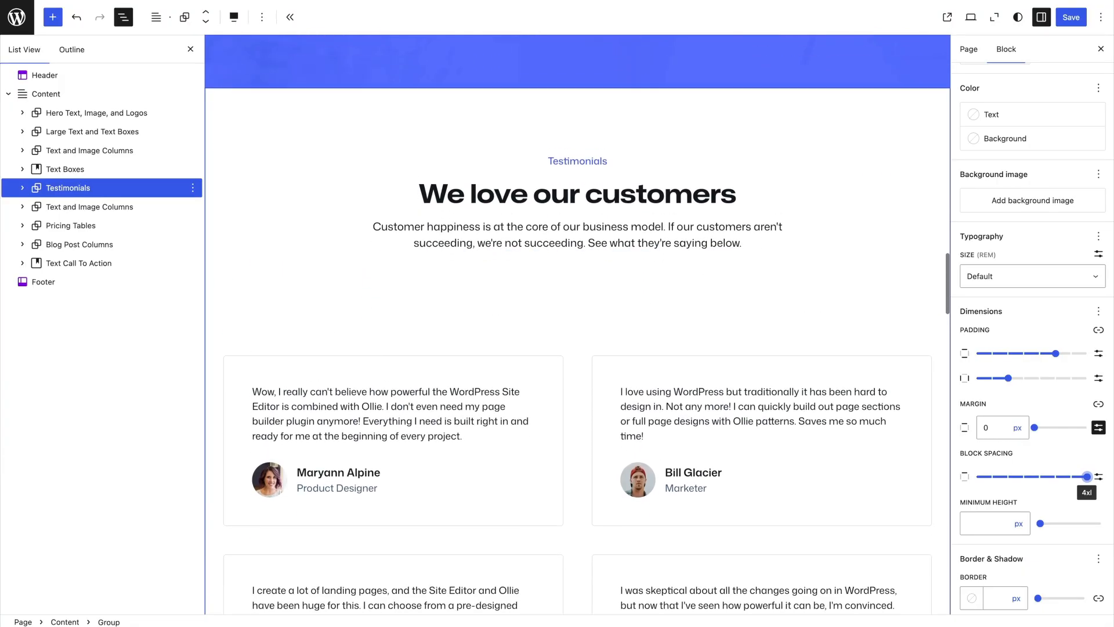
pyautogui.moveTo(1087, 476); pyautogui.dragTo(1024, 476)
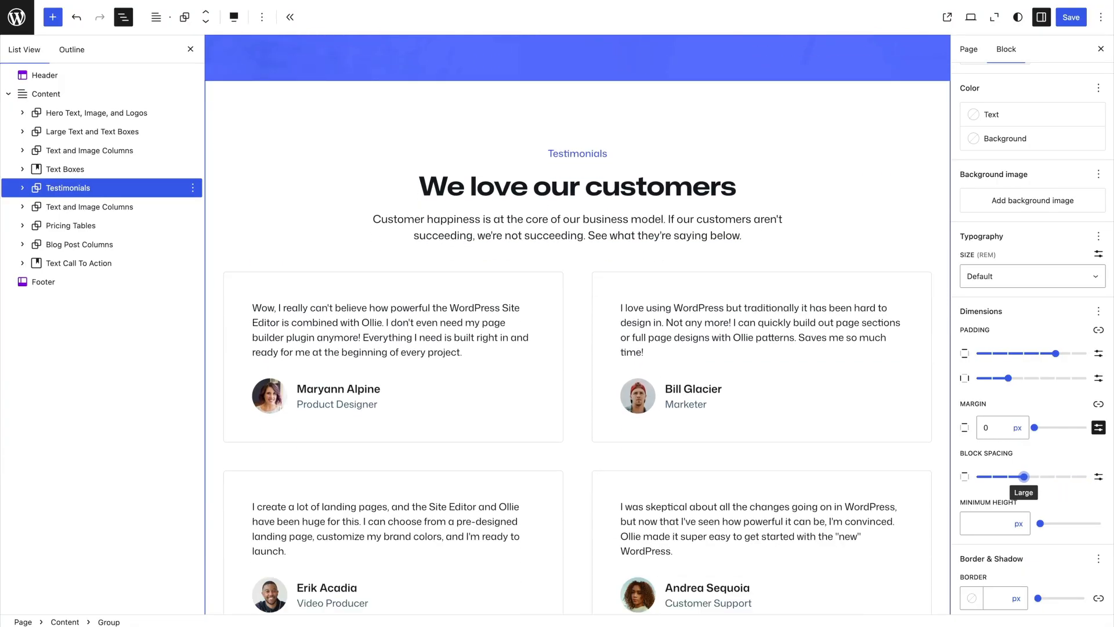
pyautogui.scroll(-1, 1024, 476)
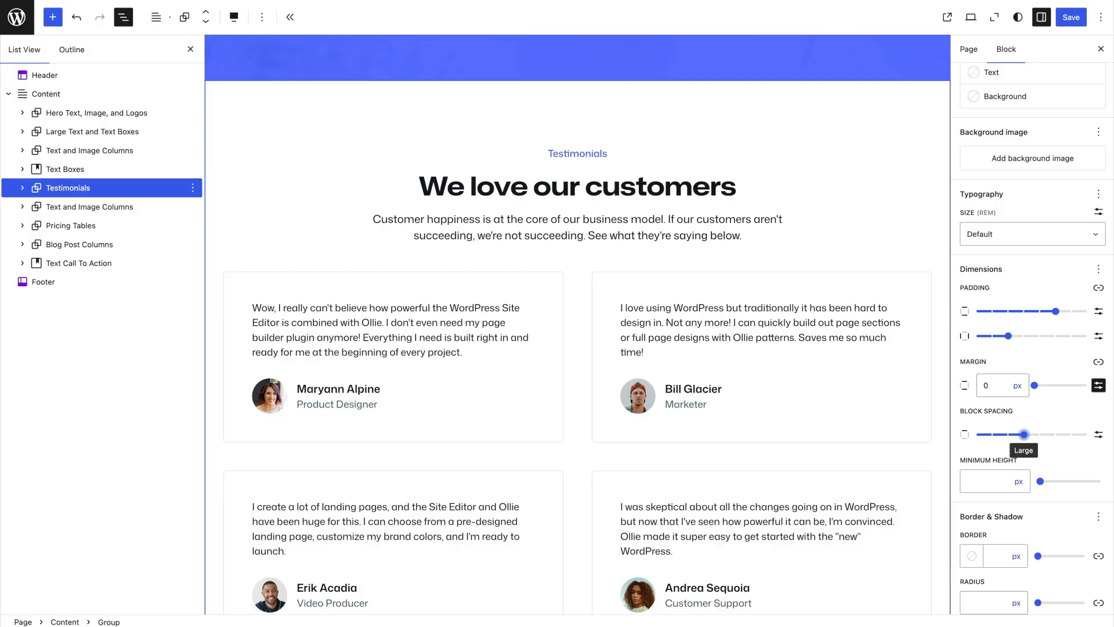
pyautogui.moveTo(1024, 434); pyautogui.dragTo(1041, 434)
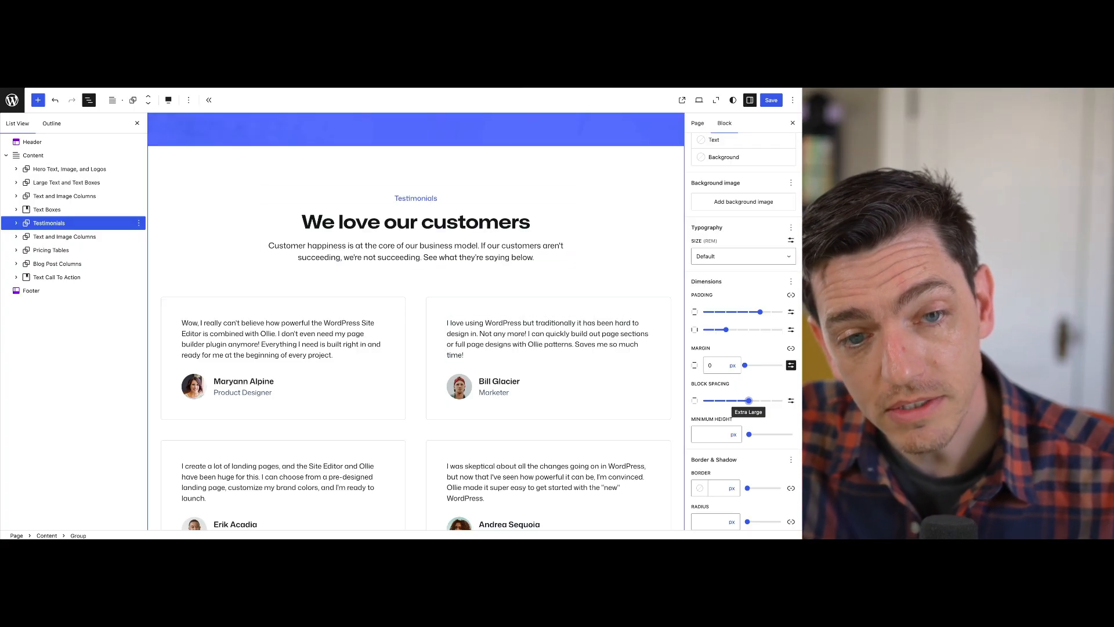
# Try Medium and Extra Large block spacing on the Grid inside the Testimonials group
pyautogui.click(433, 358)
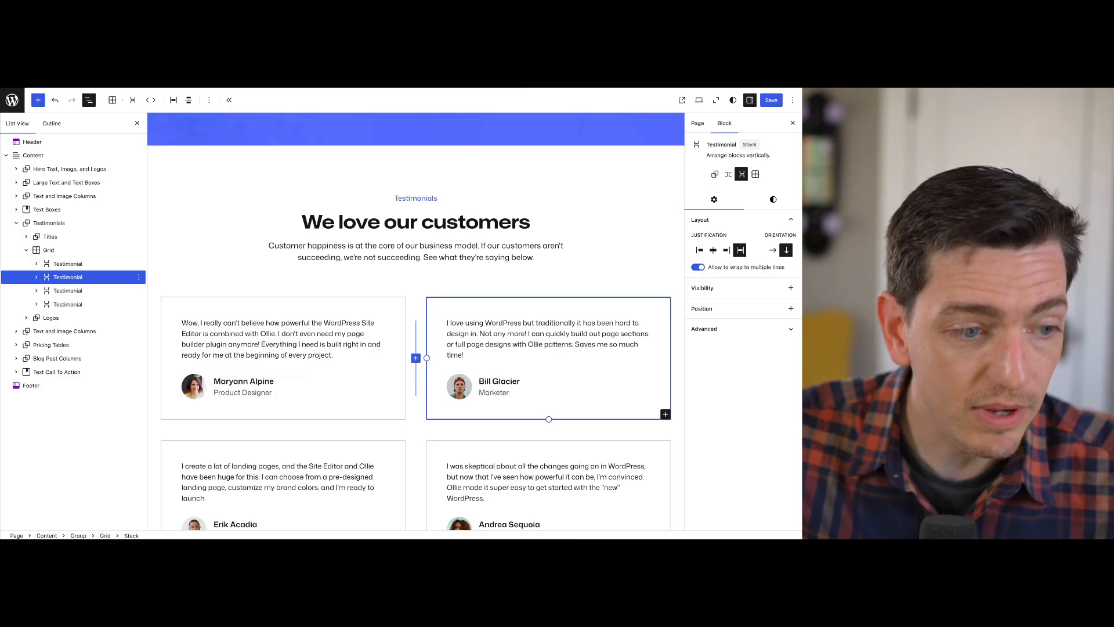
pyautogui.click(49, 250)
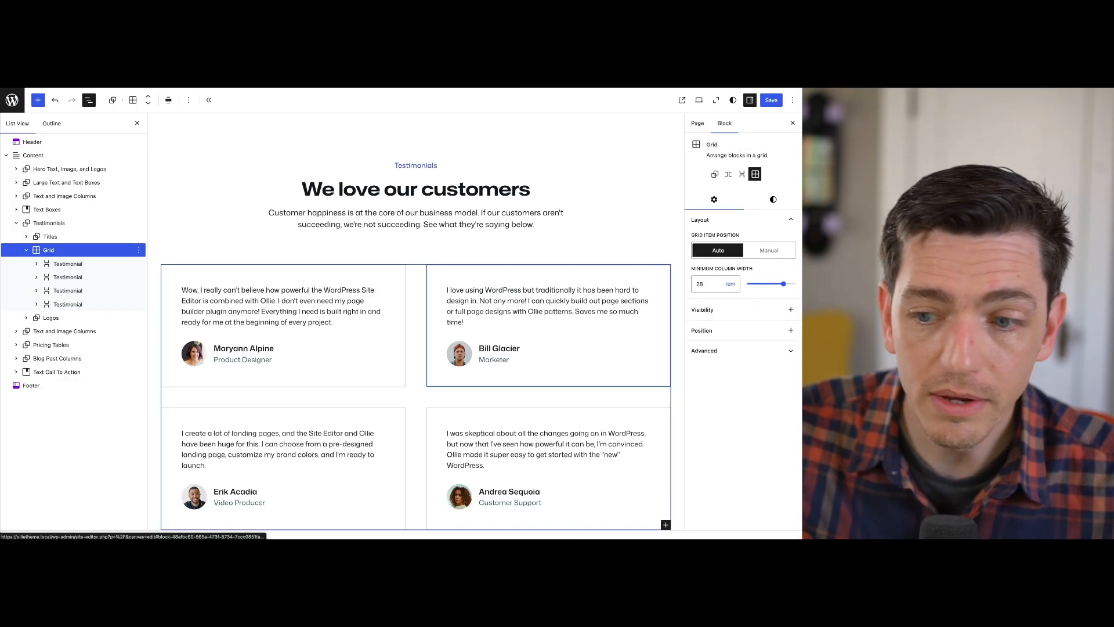
pyautogui.click(773, 200)
pyautogui.scroll(-3, 743, 331)
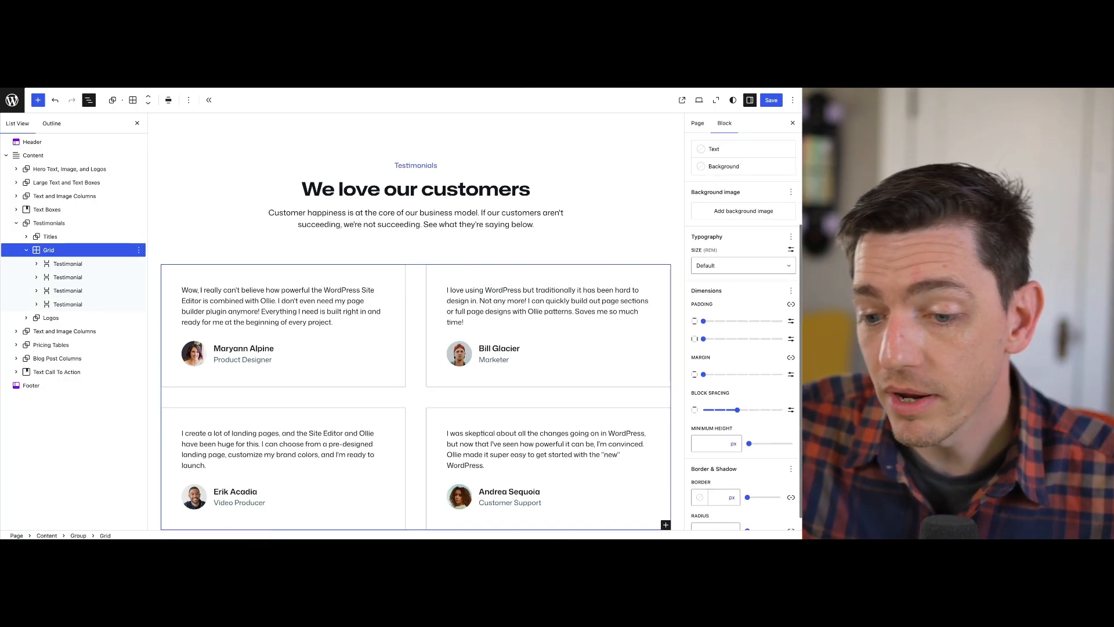
pyautogui.click(726, 410)
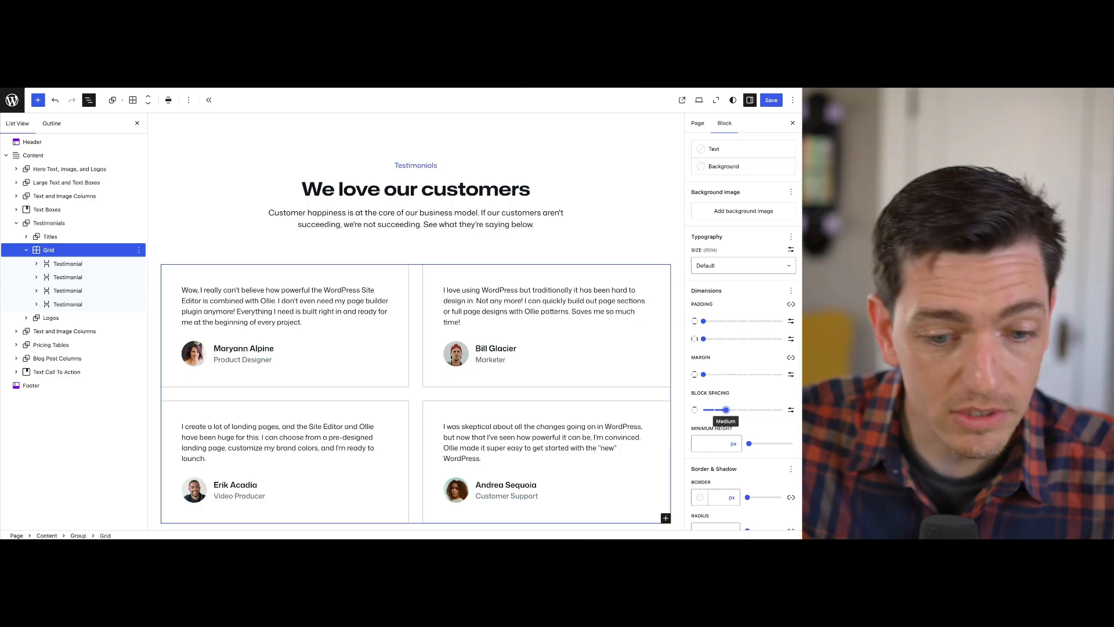
pyautogui.moveTo(726, 410); pyautogui.dragTo(749, 409)
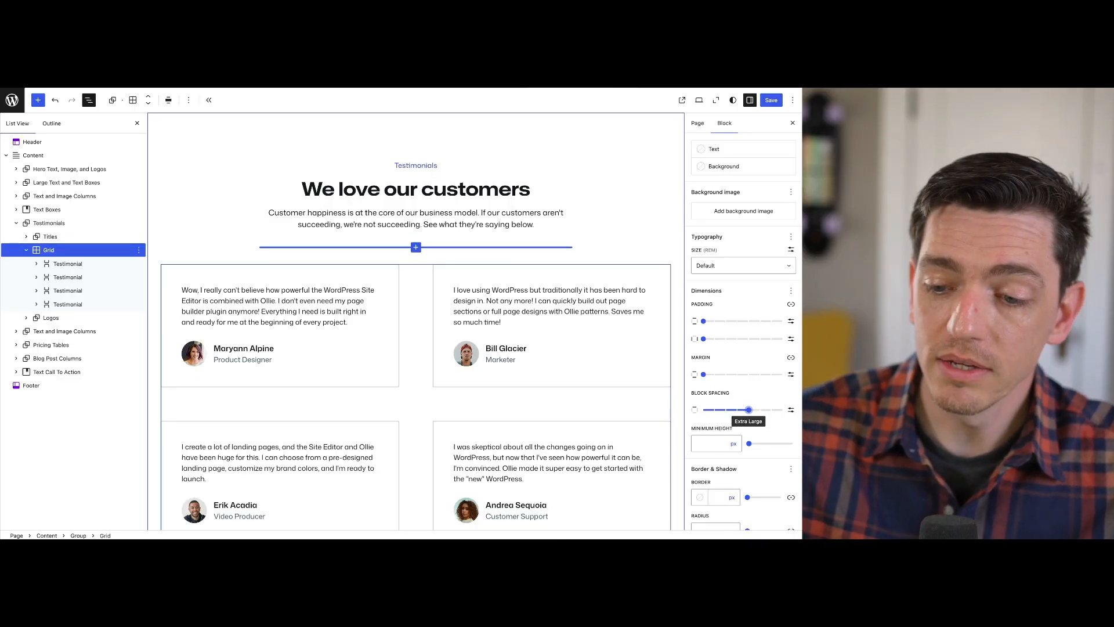
# Select the parent Testimonials group and view its style settings
pyautogui.click(49, 223)
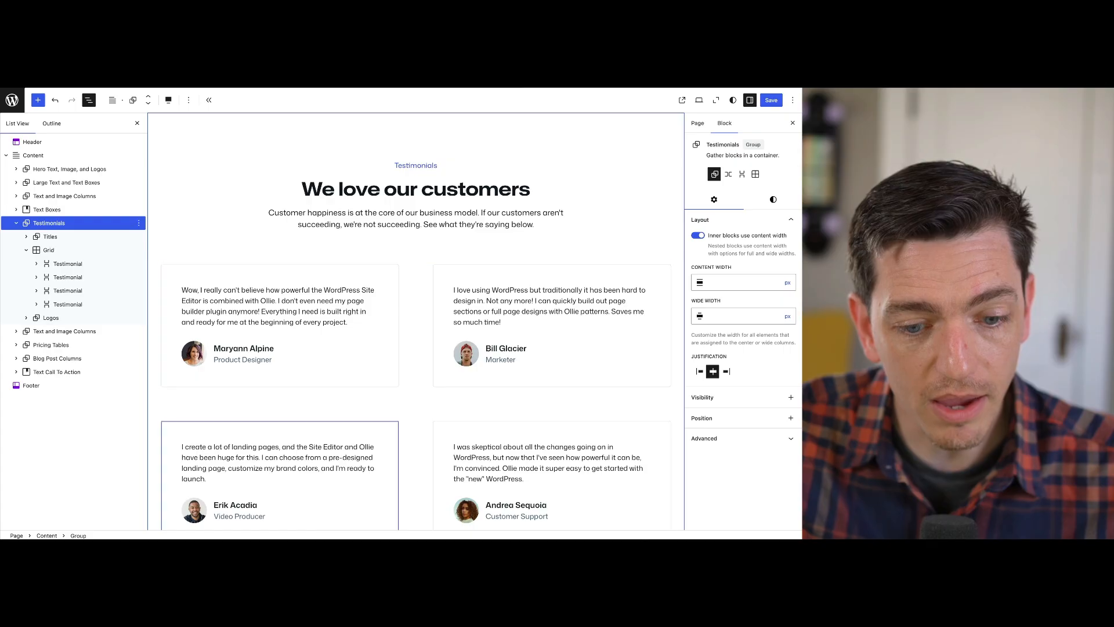
pyautogui.scroll(-2, 416, 321)
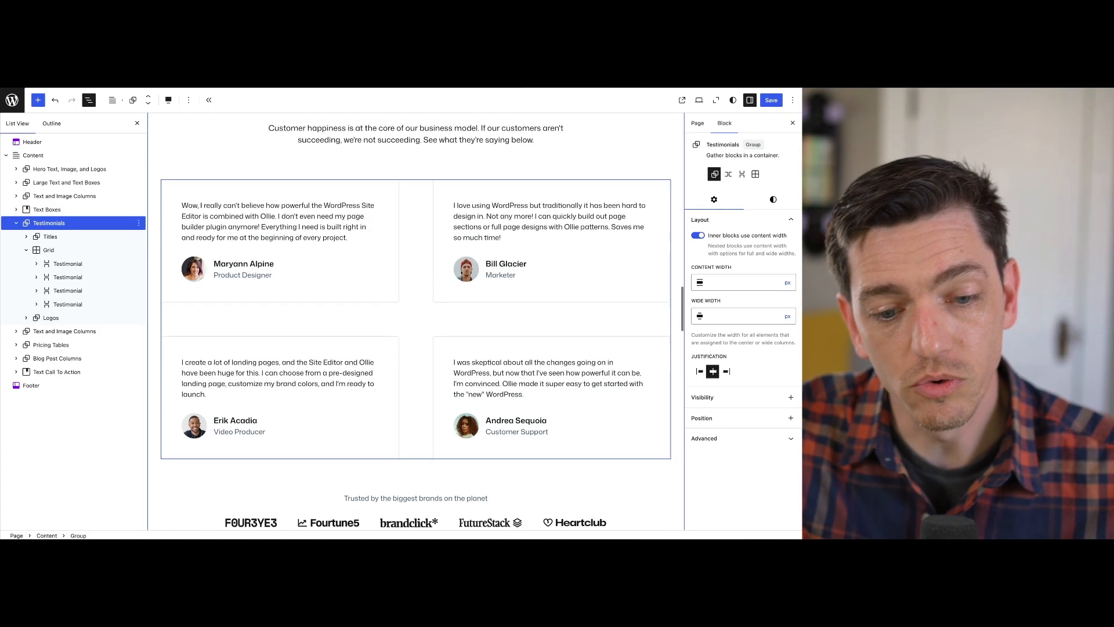
pyautogui.click(773, 200)
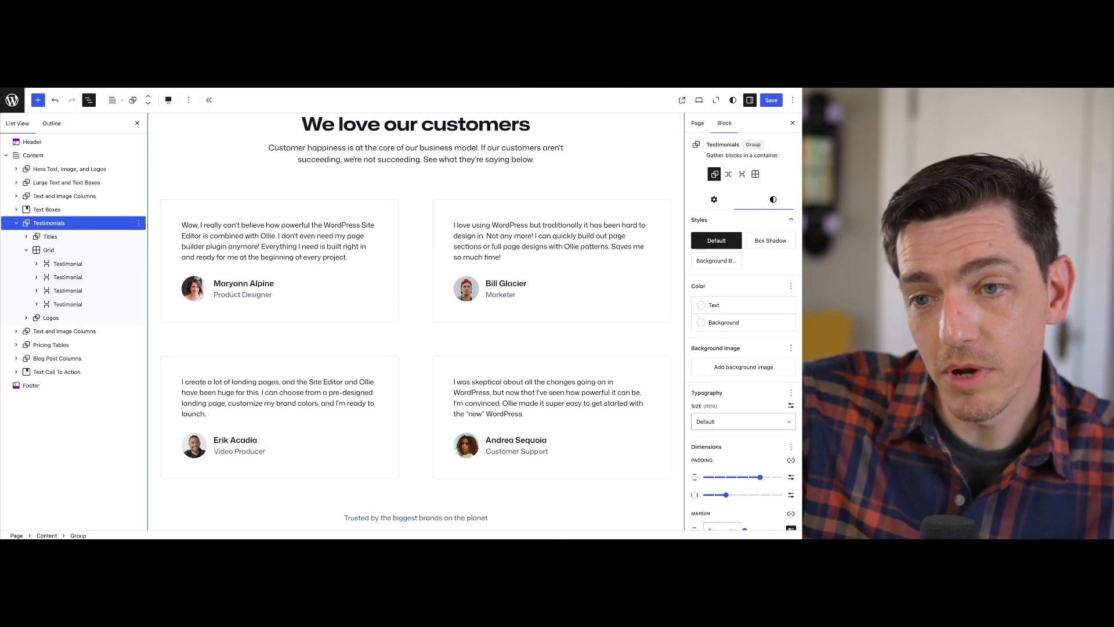
# Set the block spacing of the Grid inside Testimonials to Large and check the gaps between the cards
pyautogui.click(49, 250)
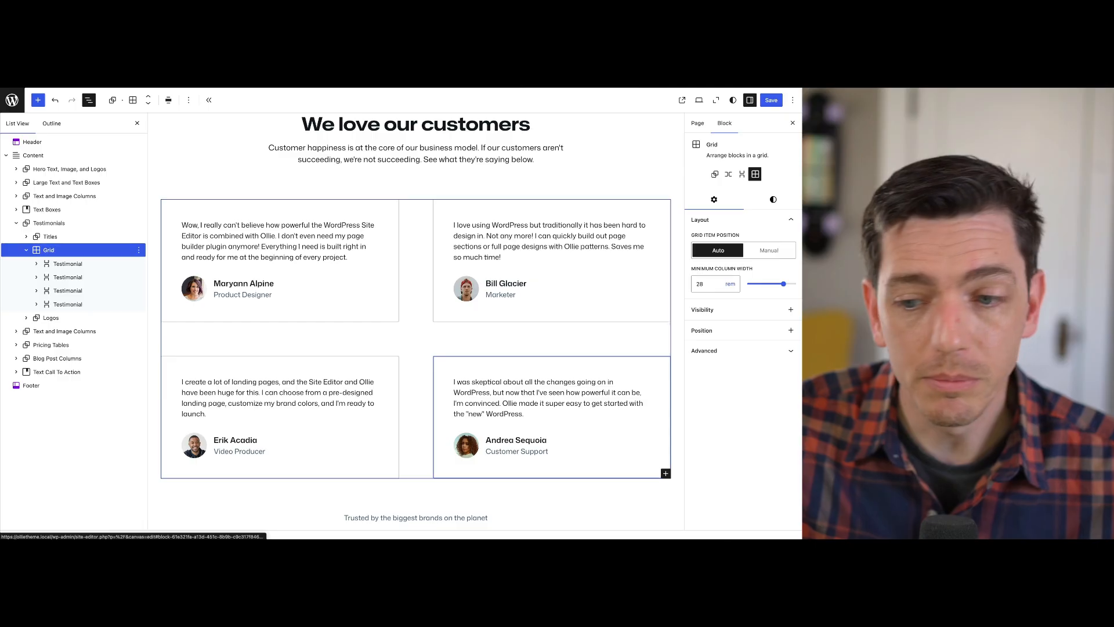
pyautogui.click(773, 200)
pyautogui.scroll(-3, 742, 325)
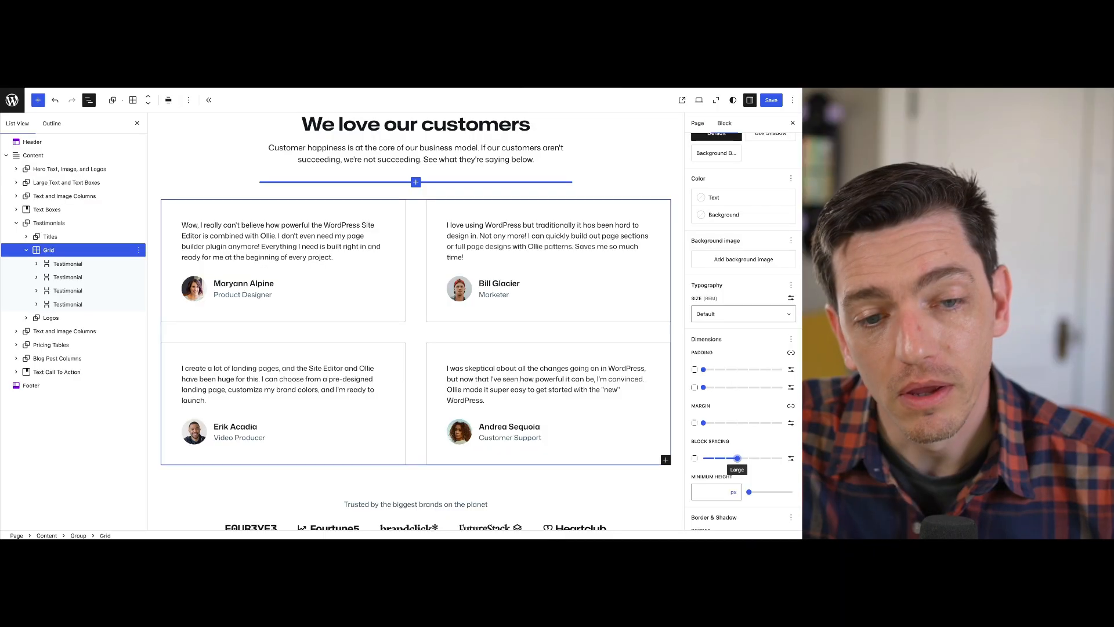
pyautogui.scroll(-5, 415, 322)
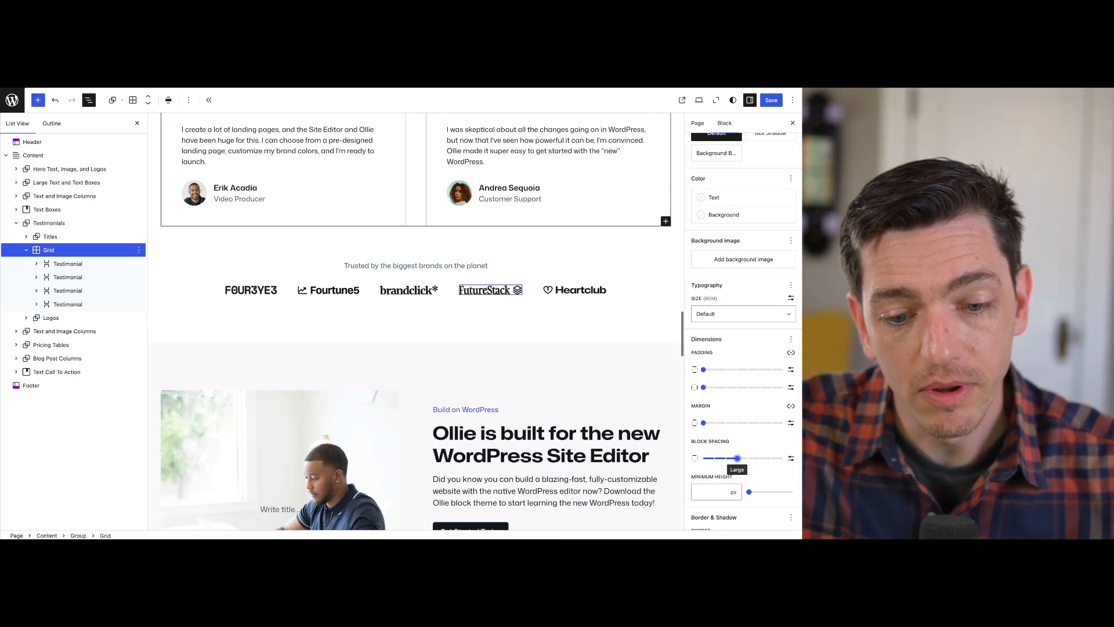
pyautogui.scroll(-6, 415, 279)
pyautogui.scroll(6, 416, 279)
pyautogui.scroll(5, 410, 293)
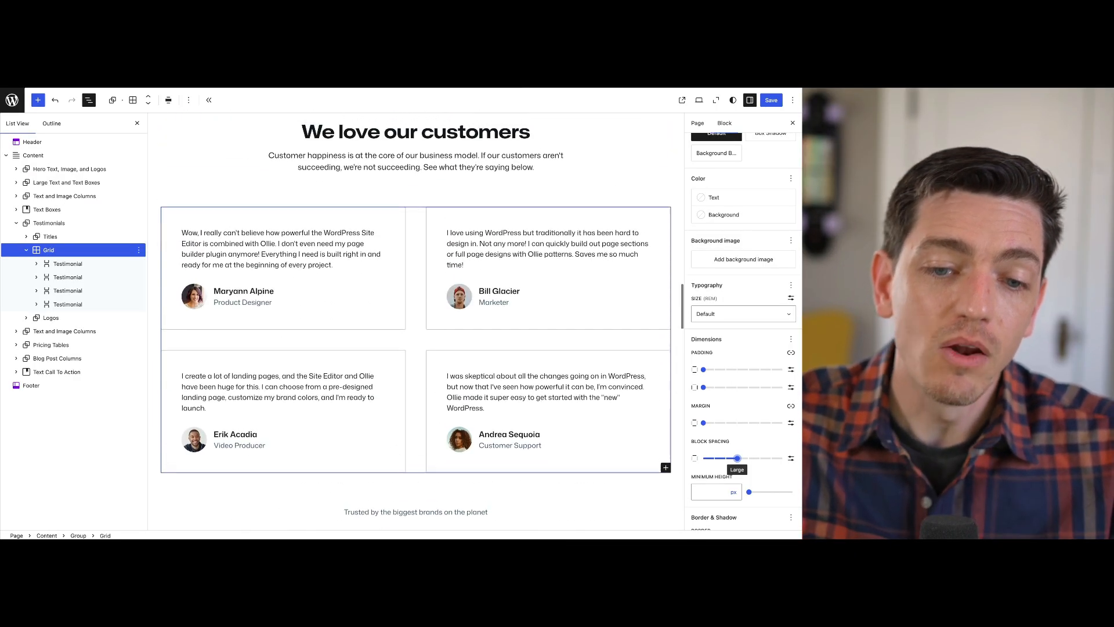
# Select the Testimonials group and compare its spacing with the text-and-image, pricing and blog sections below it
pyautogui.click(410, 226)
pyautogui.scroll(1, 416, 321)
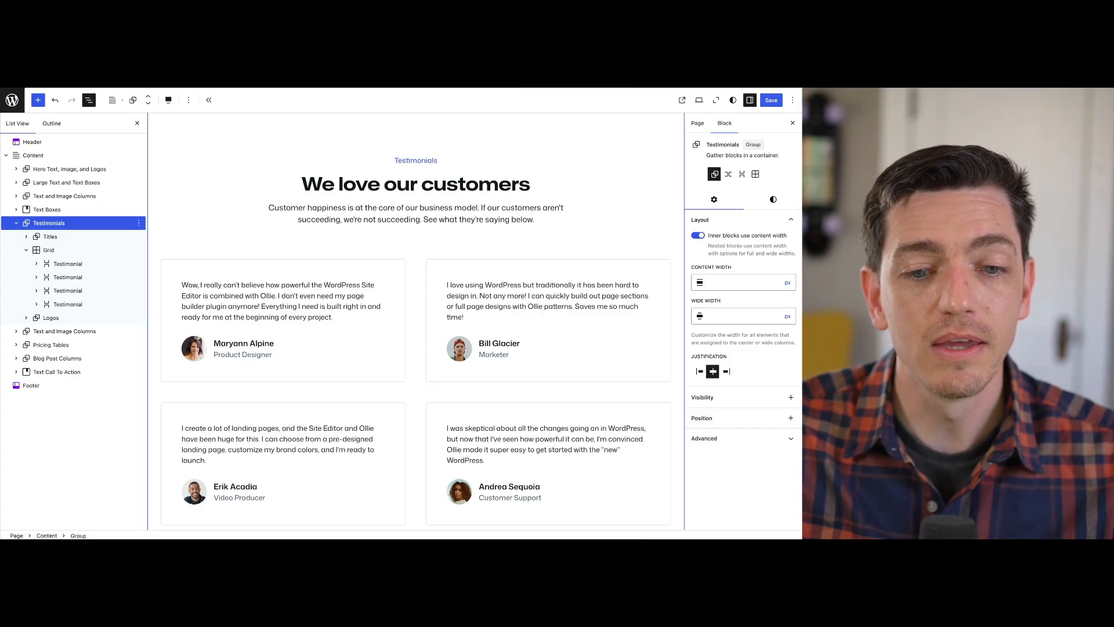
pyautogui.scroll(-15, 415, 321)
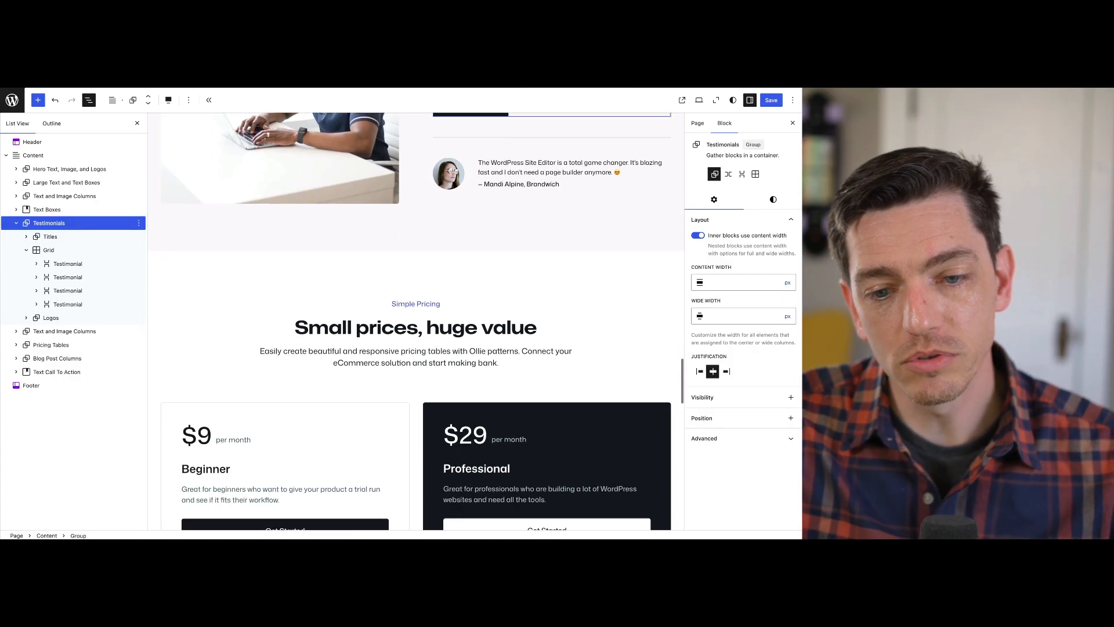
pyautogui.scroll(-8, 416, 321)
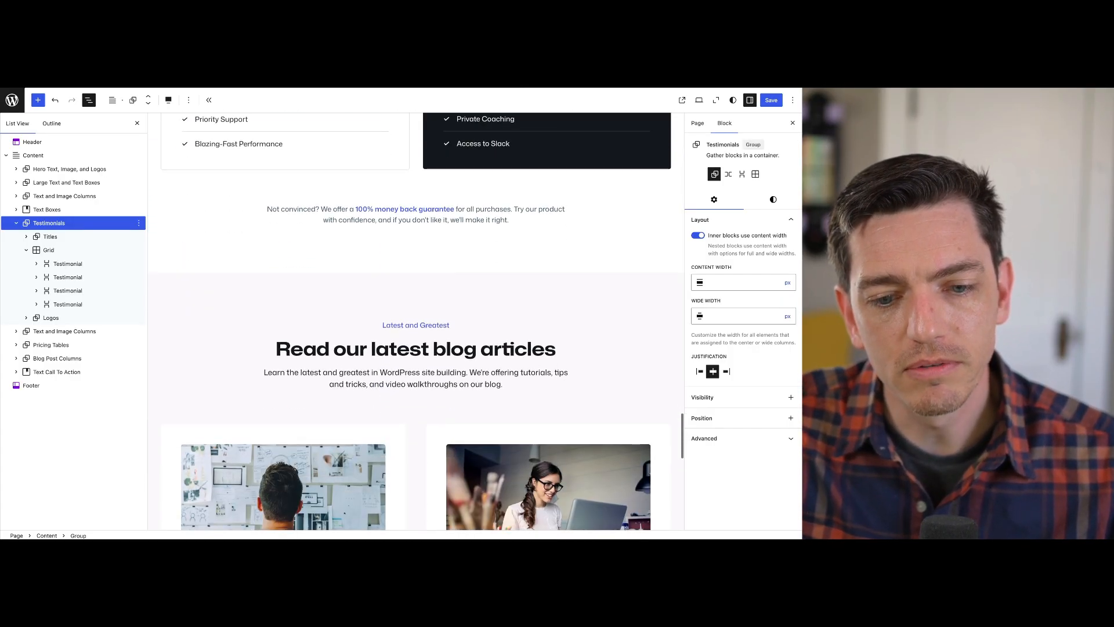
pyautogui.scroll(-3, 416, 320)
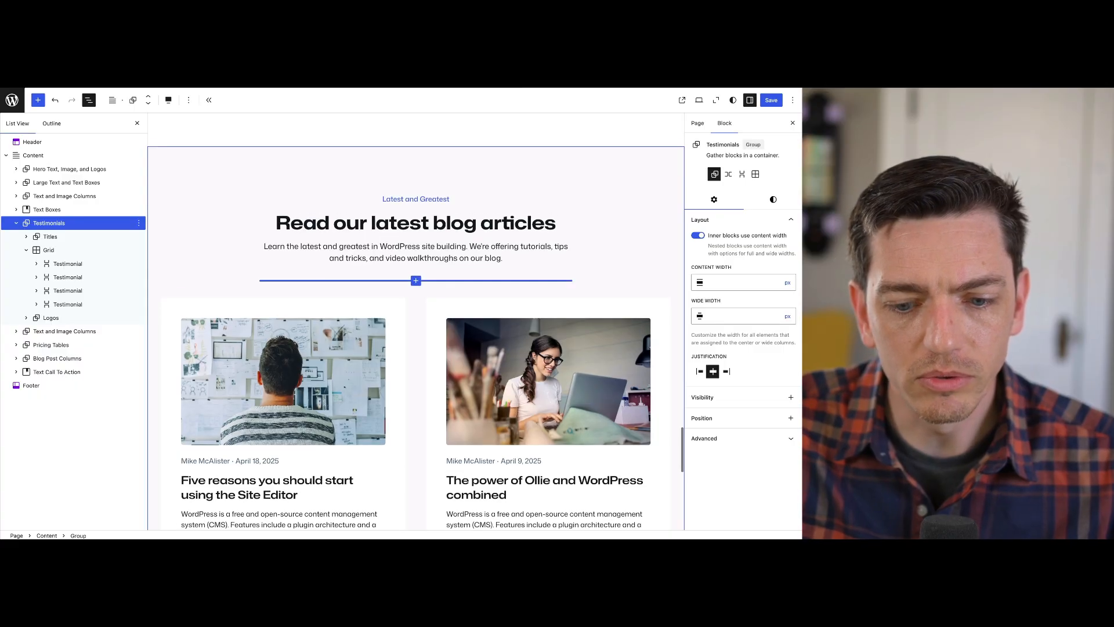
pyautogui.scroll(-2, 416, 321)
pyautogui.scroll(2, 416, 321)
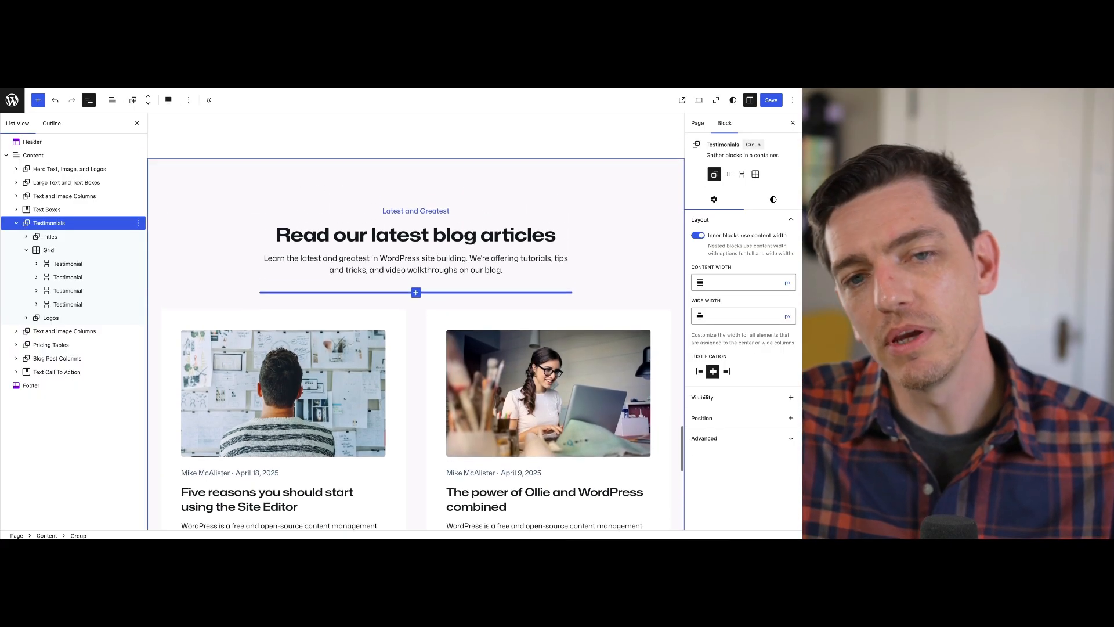
pyautogui.scroll(7, 416, 321)
pyautogui.scroll(10, 415, 321)
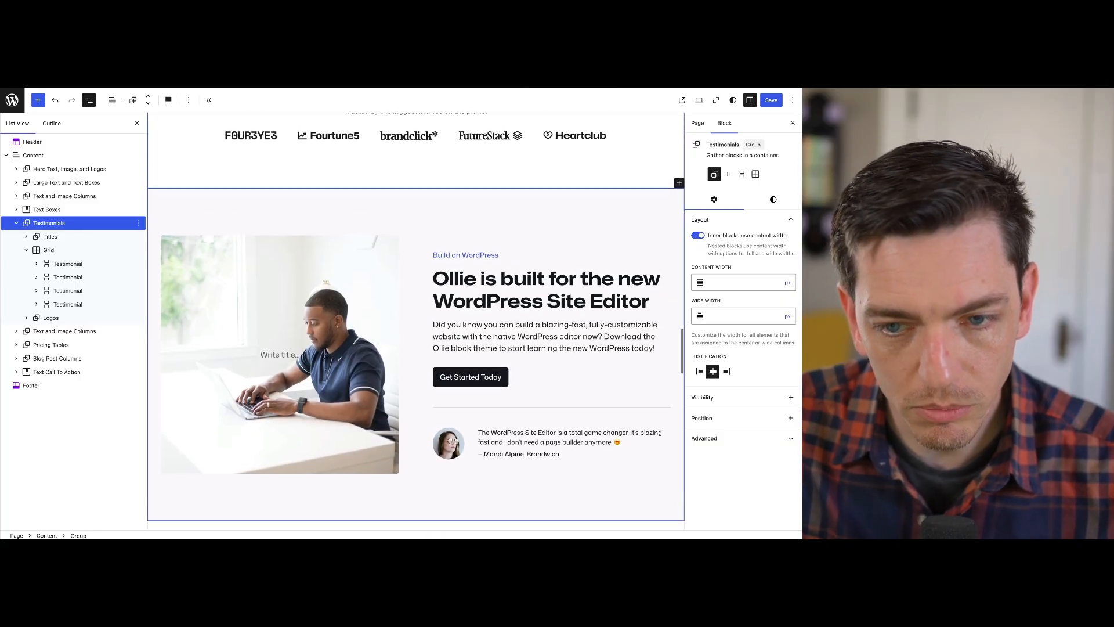